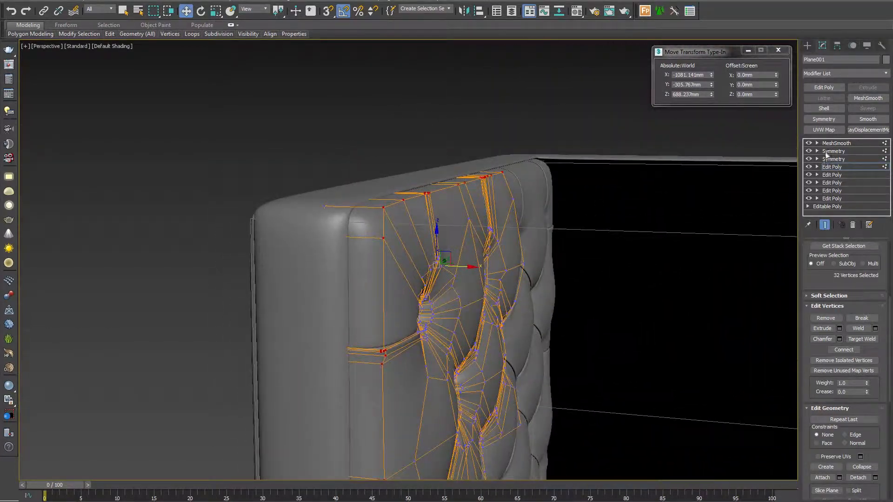
# Adjust the vertices at the upper outer corner of the tufted arm panel so it sits against the arm frame.
pyautogui.click(827, 167)
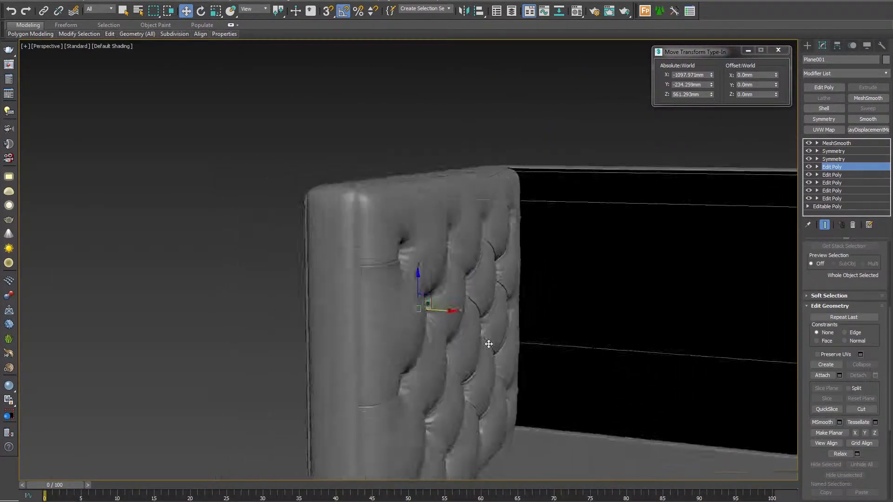
pyautogui.press('1')
pyautogui.scroll(3, 342, 316)
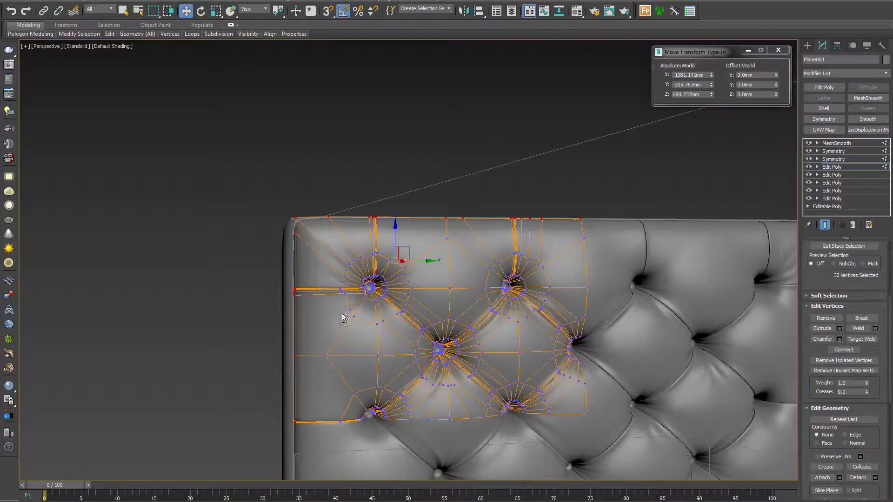
pyautogui.keyDown('alt'); pyautogui.moveTo(335, 248); pyautogui.dragTo(346, 271, button='middle'); pyautogui.keyUp('alt')
pyautogui.moveTo(355, 260); pyautogui.dragTo(355, 261)
pyautogui.scroll(3, 312, 235)
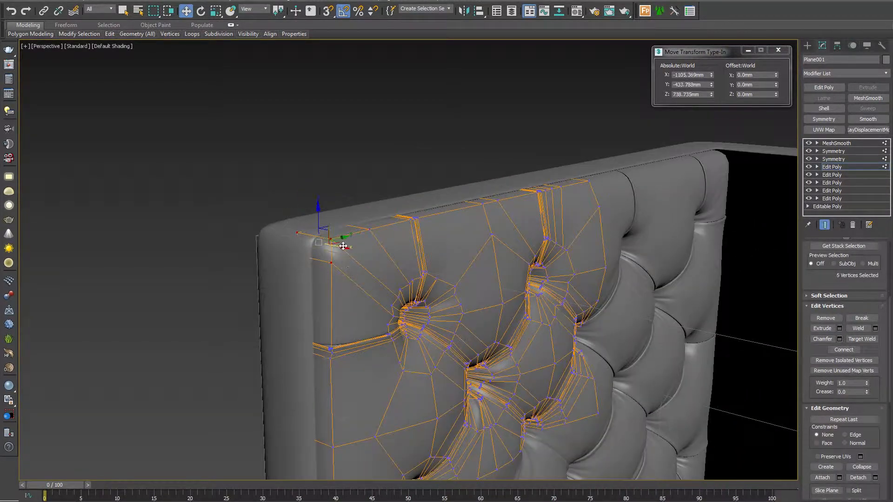
# Reposition the seam vertices along the tufted panel's top edge and return to whole-object editing.
pyautogui.keyDown('alt'); pyautogui.moveTo(359, 261); pyautogui.dragTo(365, 365, button='middle'); pyautogui.keyUp('alt')
pyautogui.moveTo(364, 365); pyautogui.dragTo(329, 345)
pyautogui.moveTo(590, 215); pyautogui.dragTo(399, 243, button='middle')
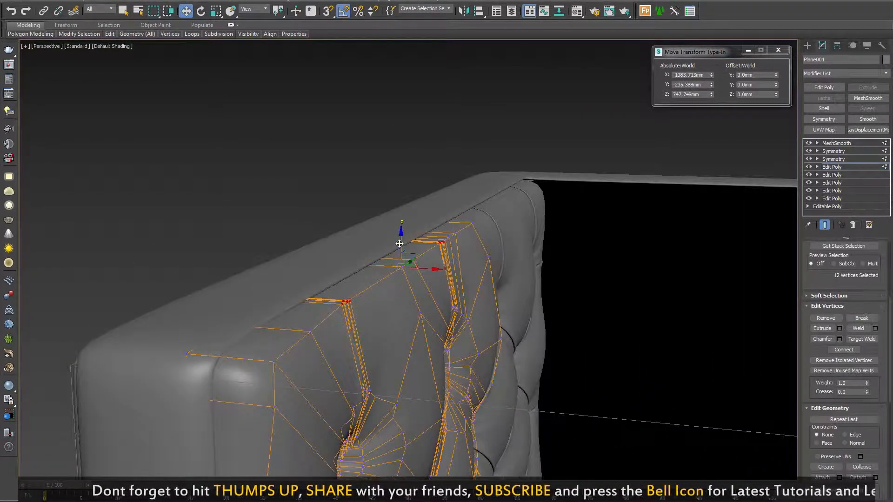
pyautogui.keyDown('alt'); pyautogui.moveTo(421, 276); pyautogui.dragTo(325, 344, button='middle'); pyautogui.keyUp('alt')
pyautogui.click(839, 168)
pyautogui.keyDown('alt'); pyautogui.moveTo(574, 270); pyautogui.dragTo(558, 291, button='middle'); pyautogui.keyUp('alt')
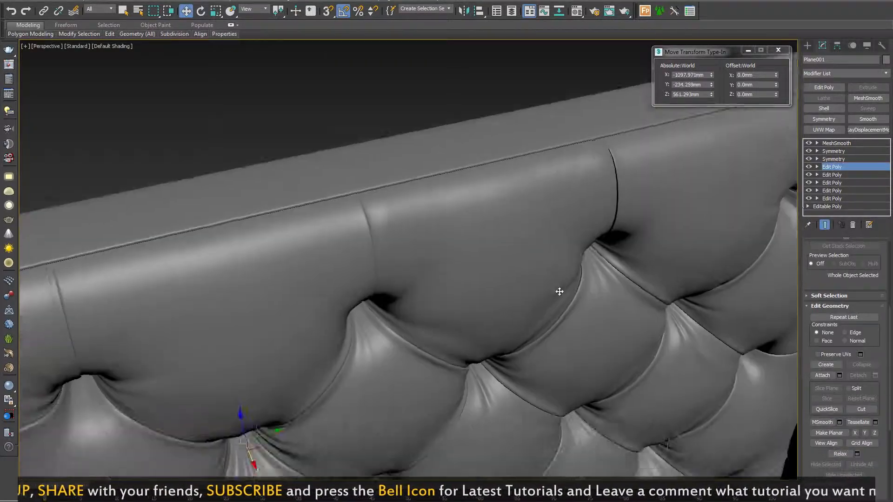
# Select the sofa's arm frame and open its Edit Poly level for vertex editing.
pyautogui.scroll(-4, 558, 291)
pyautogui.moveTo(520, 325)
pyautogui.keyDown('alt'); pyautogui.mouseDown(button='middle')
pyautogui.moveTo(480, 357)
pyautogui.moveTo(509, 353)
pyautogui.moveTo(546, 421)
pyautogui.moveTo(560, 350)
pyautogui.moveTo(530, 349)
pyautogui.moveTo(576, 341)
pyautogui.moveTo(440, 364)
pyautogui.moveTo(489, 349)
pyautogui.moveTo(491, 367)
pyautogui.mouseUp(button='middle'); pyautogui.keyUp('alt')
pyautogui.scroll(5, 490, 367)
pyautogui.press('F4')
pyautogui.keyDown('alt'); pyautogui.moveTo(433, 280); pyautogui.dragTo(414, 202, button='middle'); pyautogui.keyUp('alt')
pyautogui.click(837, 143)
pyautogui.click(372, 195)
pyautogui.click(841, 160)
pyautogui.press('1')
pyautogui.keyDown('alt'); pyautogui.moveTo(409, 279); pyautogui.dragTo(437, 188, button='middle'); pyautogui.keyUp('alt')
pyautogui.press('F3')
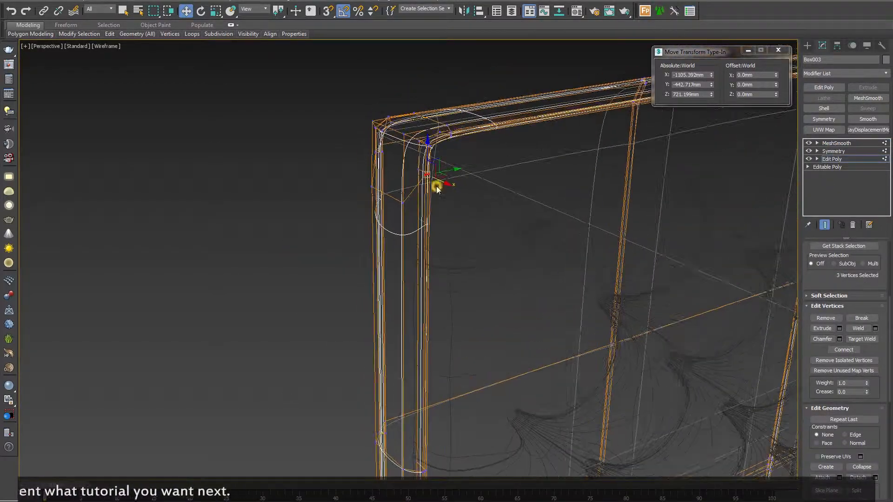
# Try to adjust the vertices running down the arm frame's inner vertical corner, and undo the last change.
pyautogui.keyDown('alt'); pyautogui.moveTo(442, 313); pyautogui.dragTo(454, 336, button='middle'); pyautogui.keyUp('alt')
pyautogui.scroll(-2, 456, 367)
pyautogui.moveTo(420, 284); pyautogui.dragTo(416, 386)
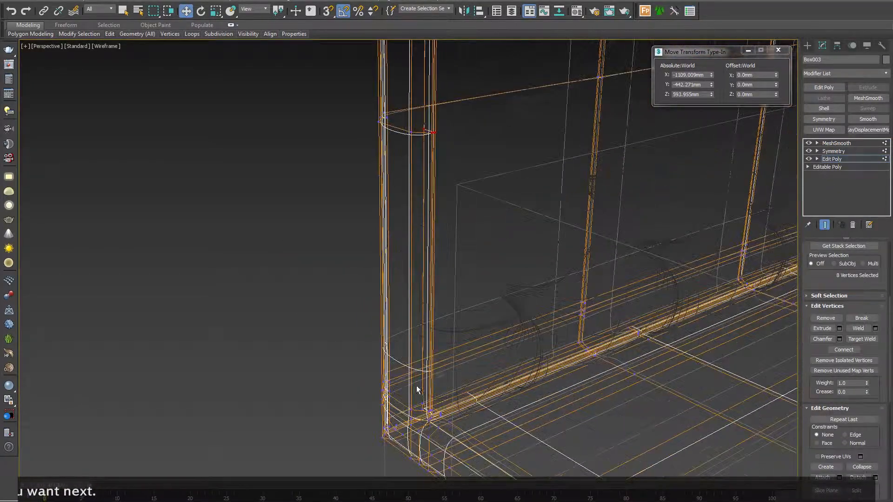
pyautogui.moveTo(417, 386)
pyautogui.keyDown('alt'); pyautogui.mouseDown(button='middle')
pyautogui.moveTo(423, 405)
pyautogui.moveTo(413, 379)
pyautogui.moveTo(440, 397)
pyautogui.moveTo(457, 383)
pyautogui.moveTo(465, 344)
pyautogui.mouseUp(button='middle'); pyautogui.keyUp('alt')
pyautogui.press('F3')
pyautogui.scroll(4, 413, 379)
pyautogui.press('F3')
pyautogui.scroll(3, 440, 397)
pyautogui.moveTo(485, 321); pyautogui.dragTo(438, 371)
pyautogui.press('F3')
pyautogui.moveTo(479, 276); pyautogui.dragTo(493, 335, button='middle')
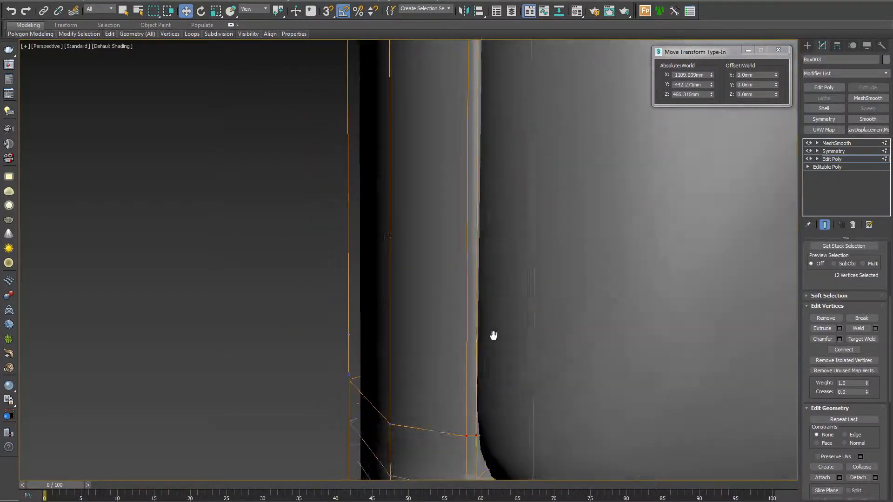
pyautogui.scroll(-6, 494, 321)
pyautogui.scroll(4, 506, 214)
pyautogui.moveTo(506, 102); pyautogui.dragTo(502, 253, button='middle')
pyautogui.hotkey('ctrl', 'z')
# Select the three vertical edges on the arm's end face and move them along Y to about -449 mm.
pyautogui.press('2')
pyautogui.moveTo(448, 225); pyautogui.dragTo(430, 319)
pyautogui.scroll(-5, 441, 218)
pyautogui.moveTo(460, 98); pyautogui.dragTo(465, 219, button='middle')
pyautogui.moveTo(401, 147); pyautogui.dragTo(417, 235, button='middle')
pyautogui.keyDown('ctrl'); pyautogui.click(416, 202); pyautogui.keyUp('ctrl')
pyautogui.scroll(3, 417, 236)
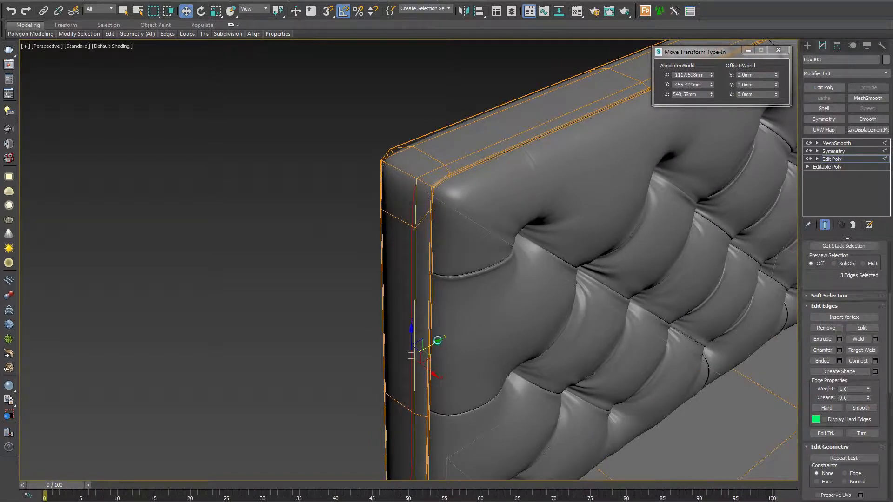
pyautogui.moveTo(437, 340)
pyautogui.keyDown('alt'); pyautogui.mouseDown(button='middle')
pyautogui.moveTo(501, 333)
pyautogui.moveTo(437, 350)
pyautogui.mouseUp(button='middle'); pyautogui.keyUp('alt')
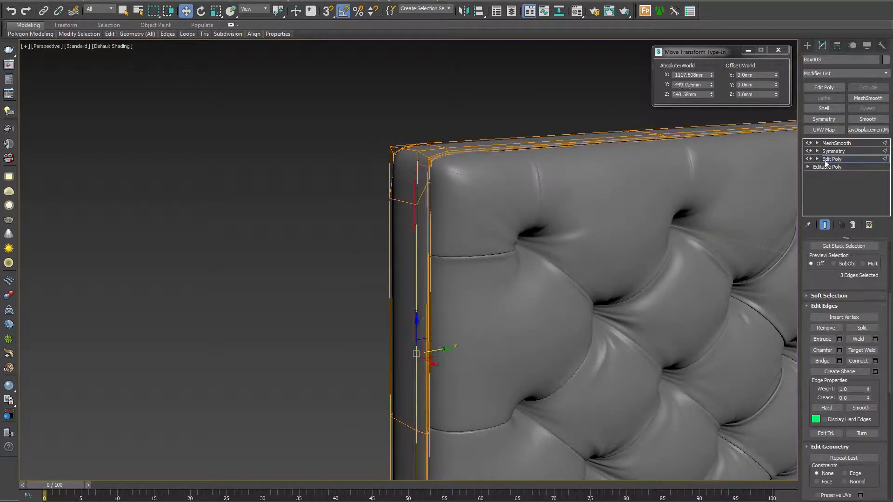
pyautogui.click(826, 162)
# Move the individual vertices at the junction of the arm upright and base rail along Y to smooth the corner.
pyautogui.keyDown('alt'); pyautogui.moveTo(410, 242); pyautogui.dragTo(456, 246, button='middle'); pyautogui.keyUp('alt')
pyautogui.scroll(-5, 469, 242)
pyautogui.moveTo(479, 307); pyautogui.dragTo(484, 269, button='middle')
pyautogui.scroll(-3, 512, 266)
pyautogui.scroll(5, 487, 345)
pyautogui.click(827, 159)
pyautogui.press('1')
pyautogui.keyDown('alt'); pyautogui.moveTo(565, 348); pyautogui.dragTo(471, 288, button='middle'); pyautogui.keyUp('alt')
pyautogui.scroll(4, 470, 289)
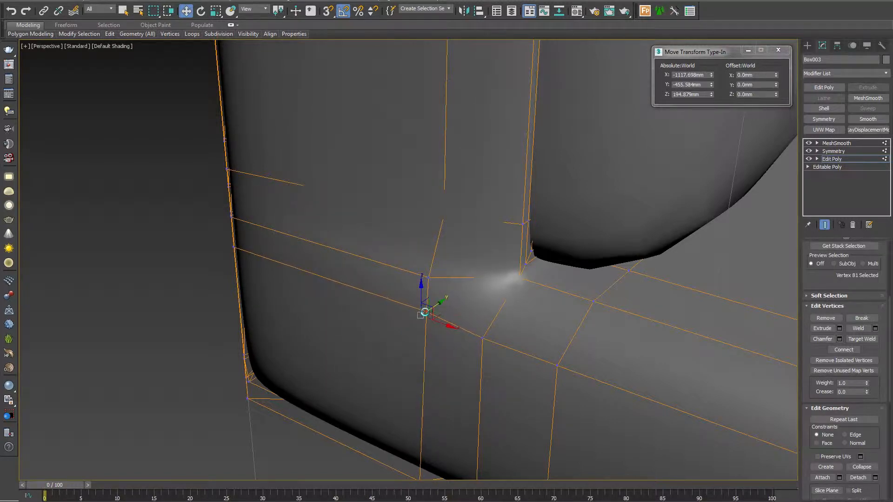
pyautogui.click(481, 339)
pyautogui.keyDown('alt'); pyautogui.moveTo(485, 336); pyautogui.dragTo(521, 312, button='middle'); pyautogui.keyUp('alt')
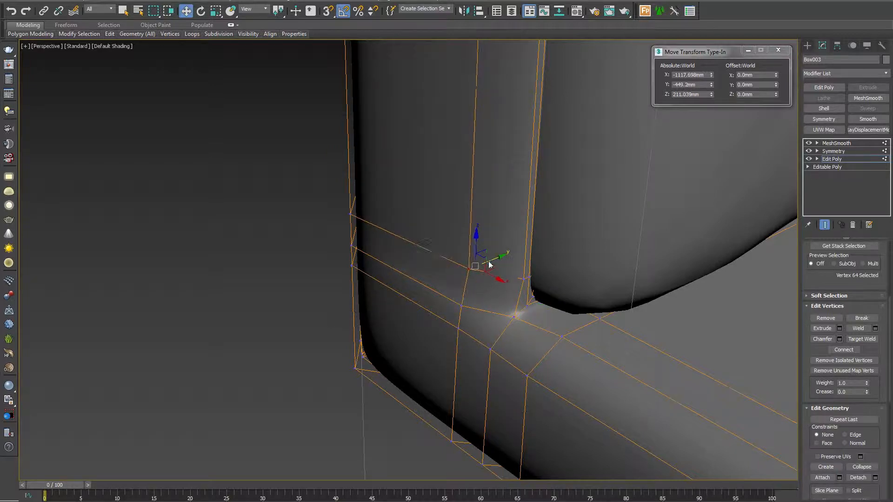
# Connect opposite vertices to form a diagonal edge line from the arm's inner corner to its lower outer corner.
pyautogui.keyDown('alt'); pyautogui.moveTo(481, 321); pyautogui.dragTo(366, 420, button='middle'); pyautogui.keyUp('alt')
pyautogui.keyDown('ctrl'); pyautogui.click(500, 307); pyautogui.keyUp('ctrl')
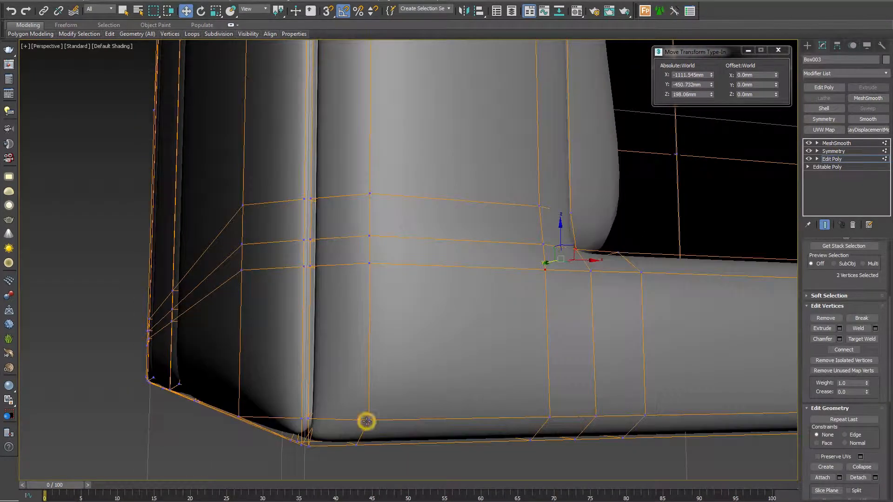
pyautogui.hotkey('ctrl', 'shift', 'e')
pyautogui.keyDown('alt'); pyautogui.moveTo(307, 445); pyautogui.dragTo(553, 238, button='middle'); pyautogui.keyUp('alt')
pyautogui.click(509, 265)
pyautogui.keyDown('alt'); pyautogui.moveTo(509, 265); pyautogui.dragTo(354, 387, button='middle'); pyautogui.keyUp('alt')
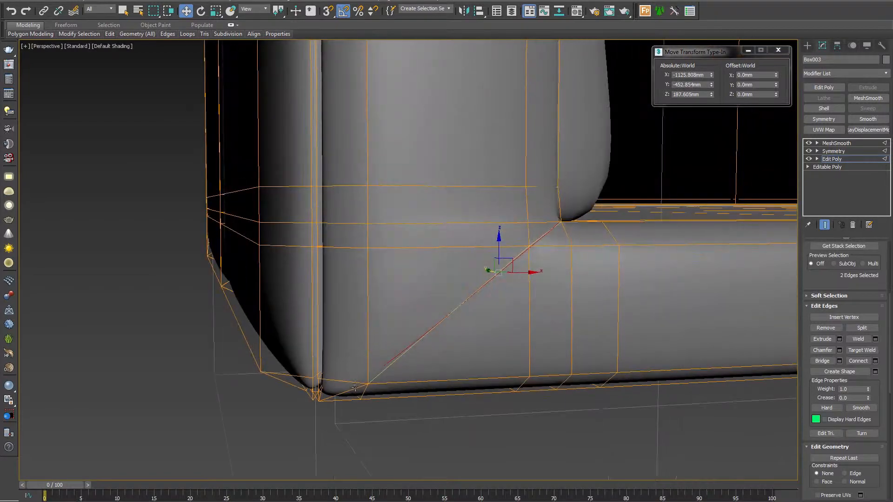
# Extrude the three diagonal corner edges with a height of -0.593 mm and a width of 0.396 mm as a seam.
pyautogui.keyDown('alt'); pyautogui.moveTo(431, 379); pyautogui.dragTo(410, 391, button='middle'); pyautogui.keyUp('alt')
pyautogui.keyDown('alt'); pyautogui.moveTo(627, 352); pyautogui.dragTo(463, 302, button='middle'); pyautogui.keyUp('alt')
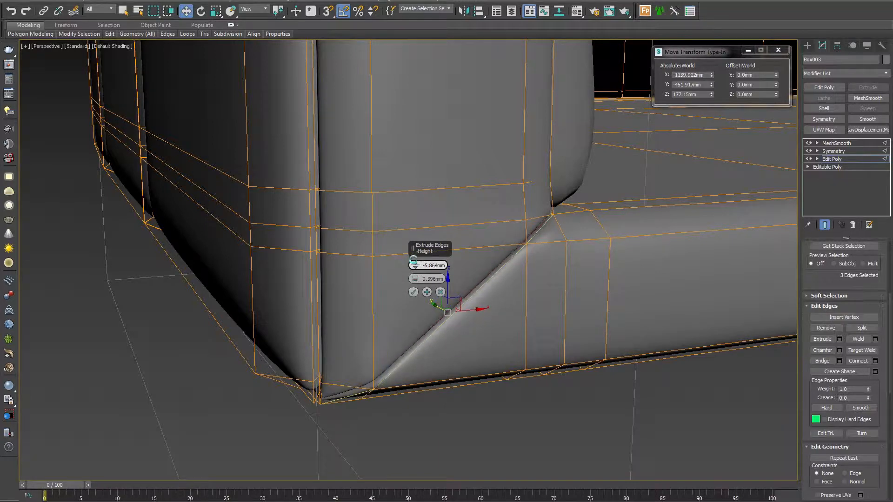
pyautogui.moveTo(412, 252); pyautogui.dragTo(412, 250)
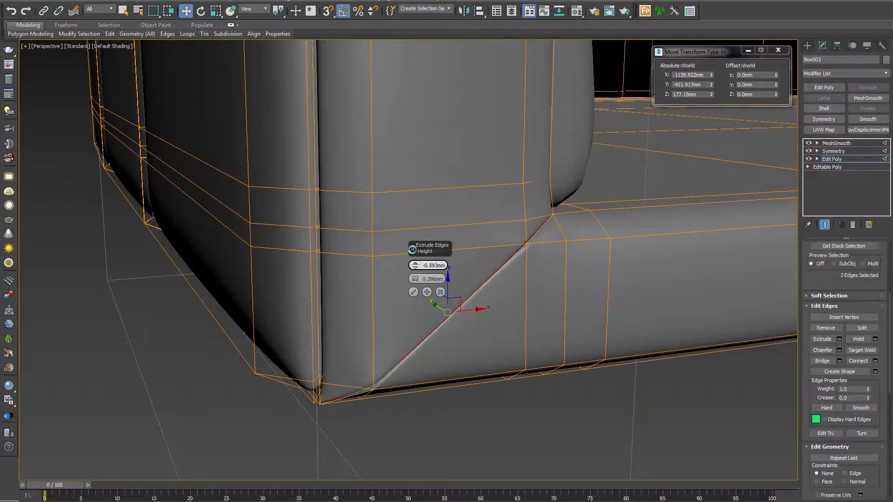
# Try to collapse the five vertices at the lower end of the diagonal seam, and undo it.
pyautogui.keyDown('alt'); pyautogui.moveTo(421, 364); pyautogui.dragTo(376, 388, button='middle'); pyautogui.keyUp('alt')
pyautogui.scroll(5, 378, 373)
pyautogui.press('F3')
pyautogui.keyDown('alt'); pyautogui.moveTo(415, 353); pyautogui.dragTo(389, 353, button='middle'); pyautogui.keyUp('alt')
pyautogui.scroll(-2, 856, 446)
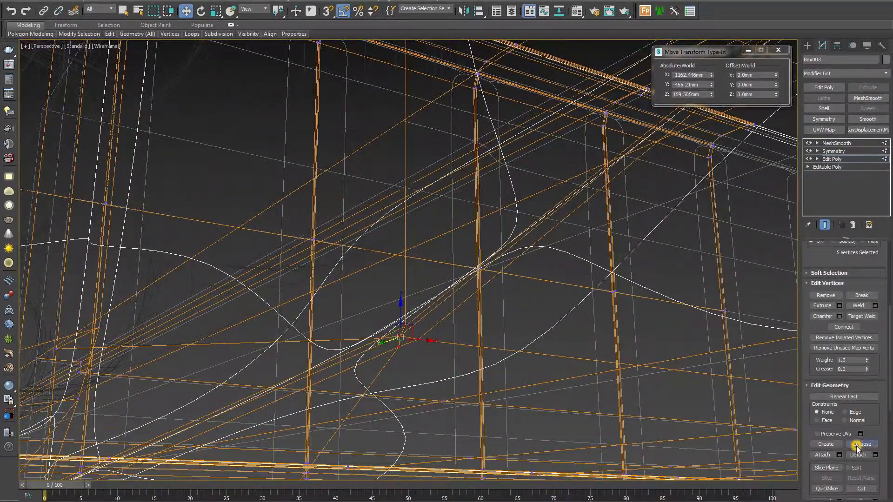
pyautogui.press('F3')
pyautogui.hotkey('ctrl', 'z')
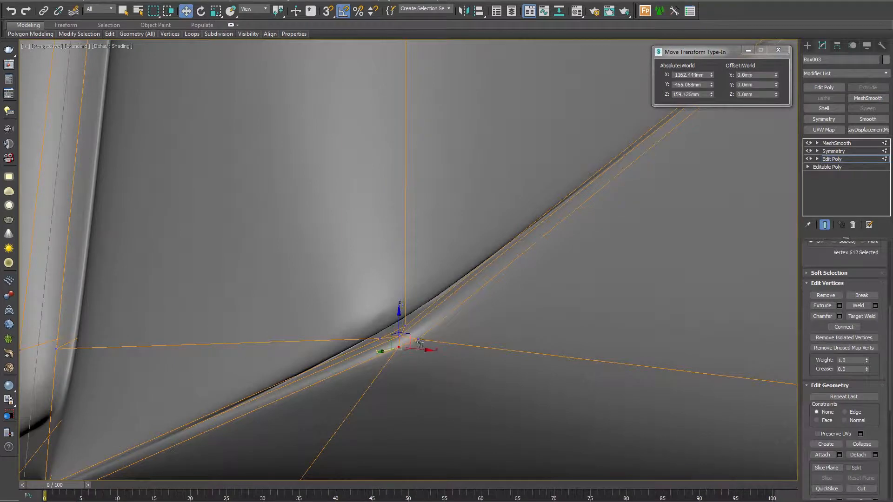
# Collapse the duplicate vertex pairs on each side of the diagonal seam at its lower end and midway crossing.
pyautogui.click(862, 444)
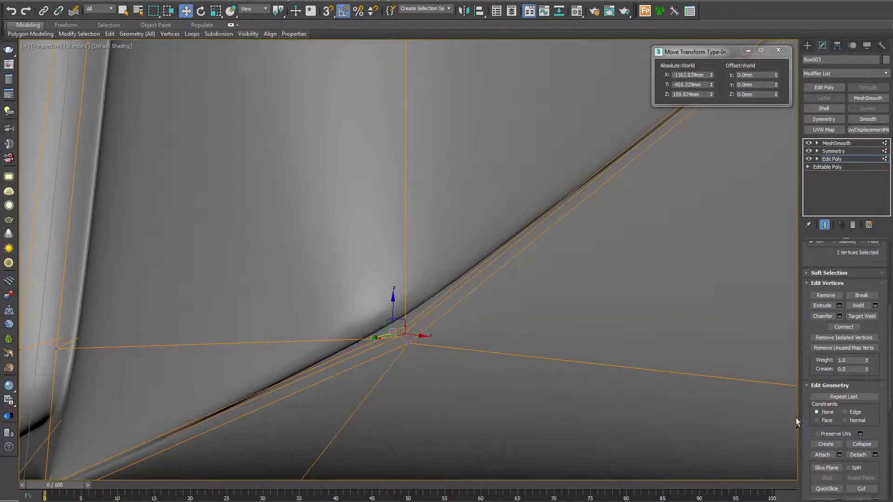
pyautogui.scroll(10, 535, 328)
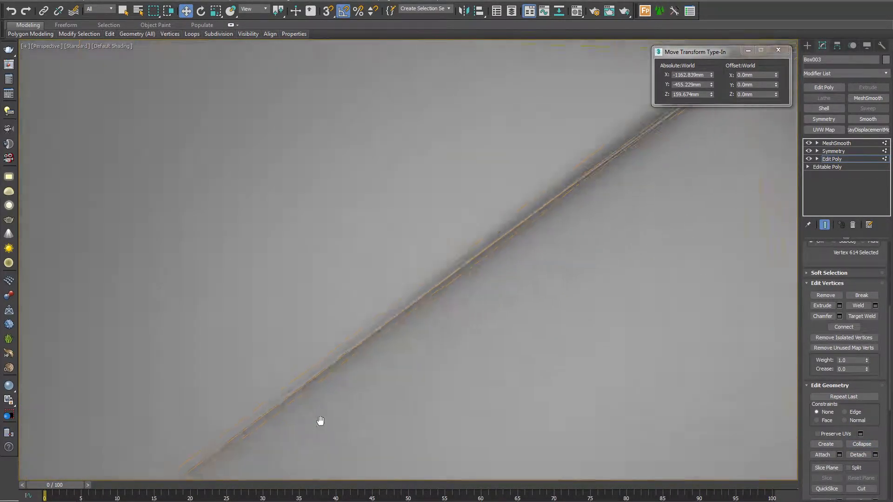
pyautogui.scroll(-6, 320, 421)
pyautogui.scroll(6, 456, 310)
pyautogui.keyDown('ctrl'); pyautogui.click(457, 275); pyautogui.keyUp('ctrl')
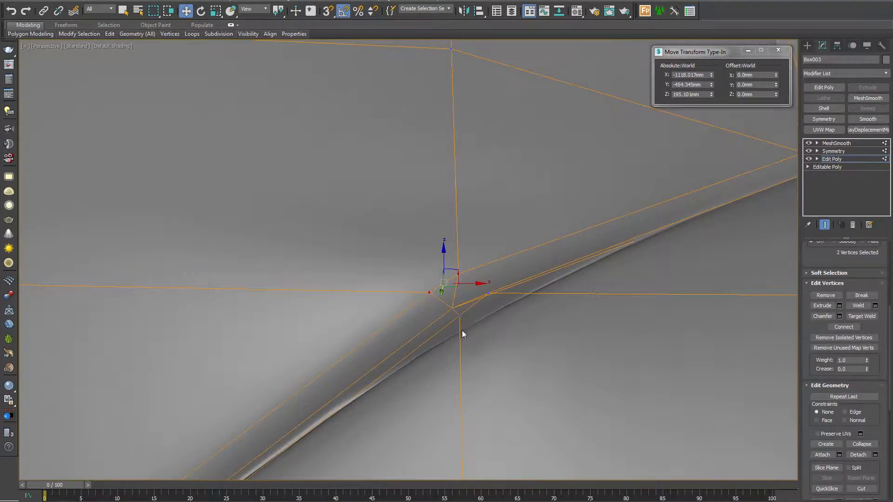
pyautogui.hotkey('ctrl', 'alt', 'c')
pyautogui.click(459, 316)
pyautogui.keyDown('ctrl'); pyautogui.click(488, 292); pyautogui.keyUp('ctrl')
# Turn off the MeshSmooth display and collapse the surplus vertex pairs at the diagonal seam's inner end.
pyautogui.scroll(-4, 478, 342)
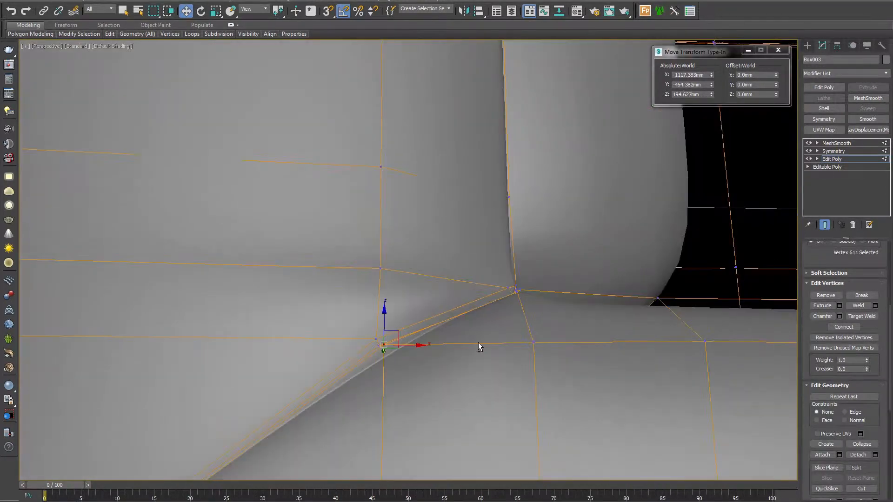
pyautogui.keyDown('alt'); pyautogui.moveTo(478, 343); pyautogui.dragTo(505, 311, button='middle'); pyautogui.keyUp('alt')
pyautogui.scroll(4, 509, 307)
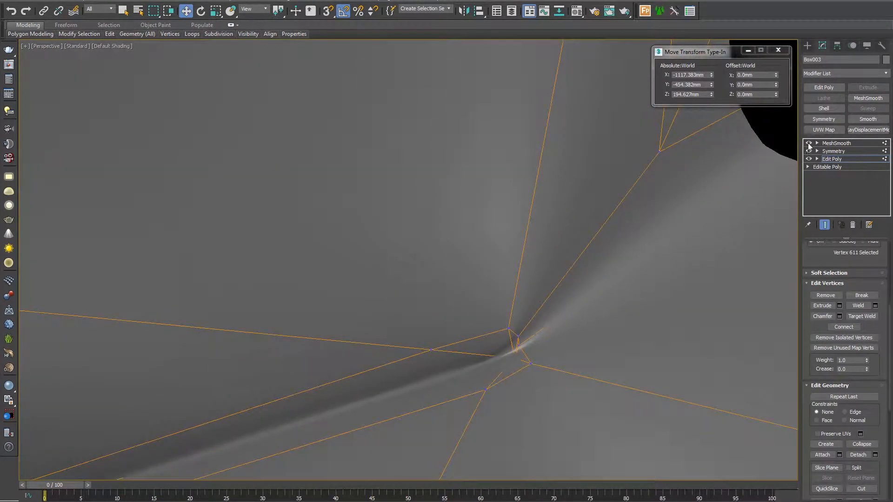
pyautogui.click(809, 143)
pyautogui.scroll(6, 506, 367)
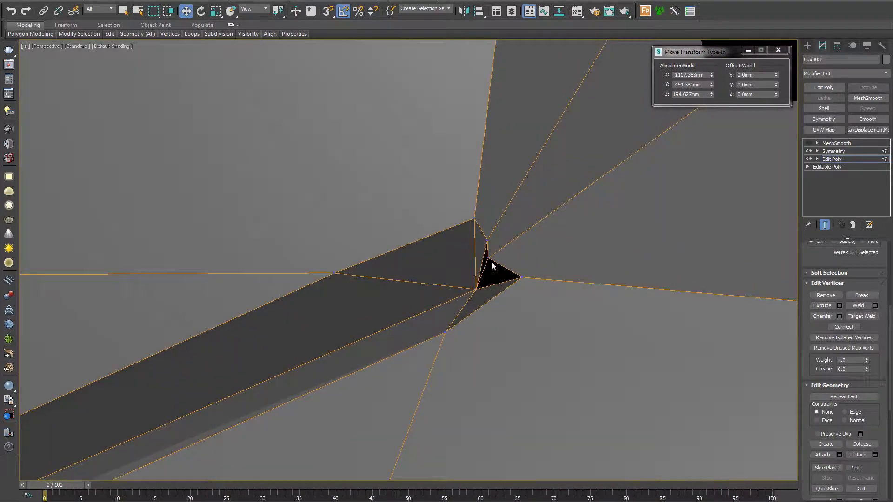
pyautogui.click(474, 217)
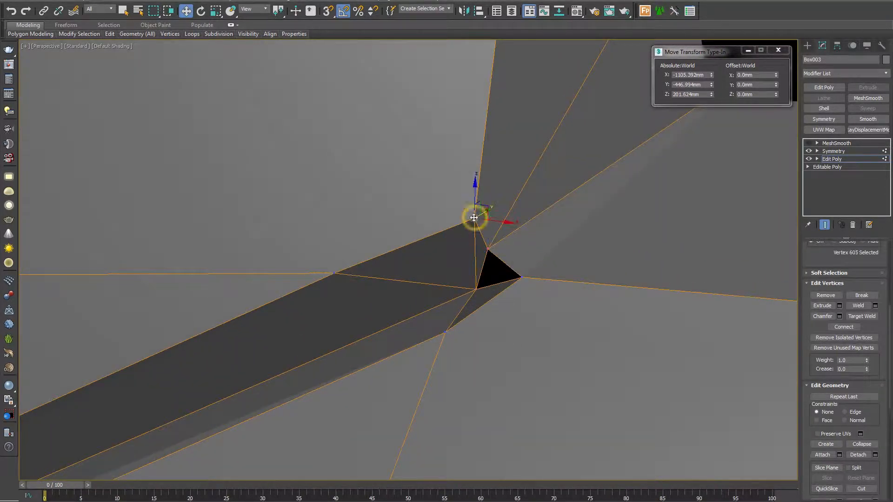
pyautogui.hotkey('ctrl', 'alt', 'c')
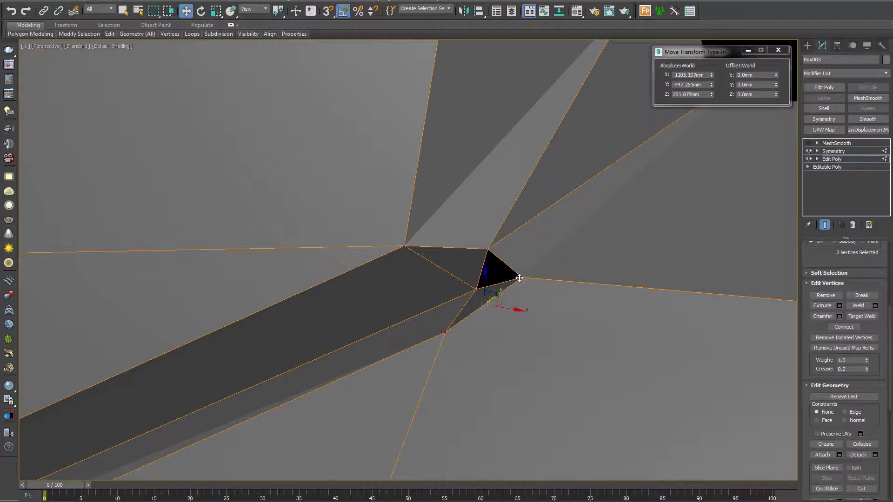
pyautogui.hotkey('ctrl', 'alt', 'c')
# Leave vertex editing, show MeshSmooth again, check the mitred corner seam and deselect the frame.
pyautogui.click(830, 160)
pyautogui.click(809, 143)
pyautogui.scroll(-6, 518, 335)
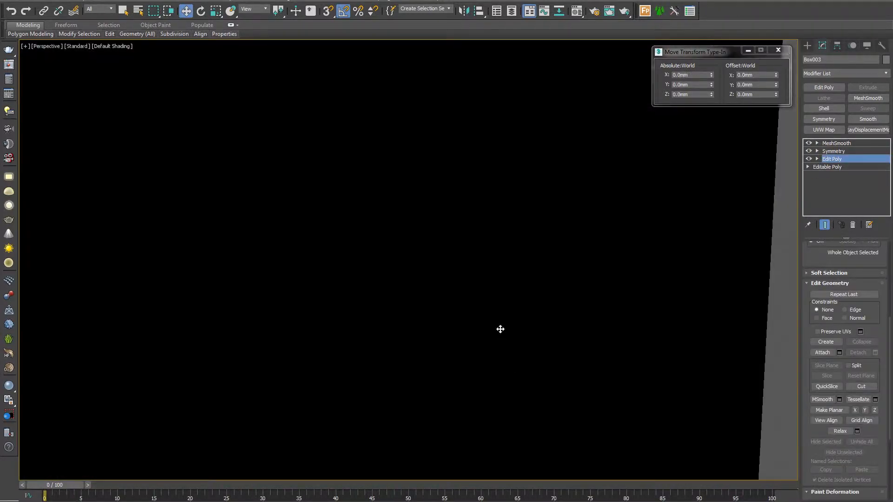
pyautogui.scroll(10, 389, 407)
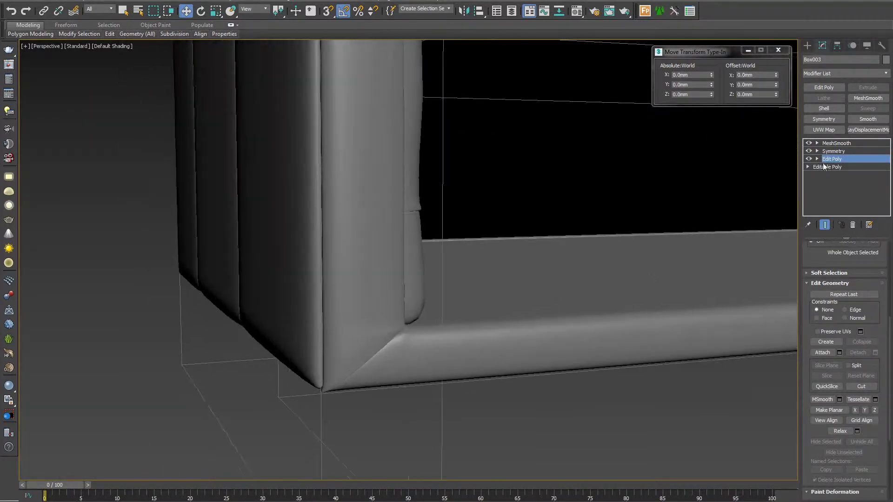
pyautogui.scroll(-5, 390, 351)
pyautogui.moveTo(434, 341); pyautogui.dragTo(289, 390, button='middle')
pyautogui.click(283, 395)
pyautogui.scroll(5, 364, 245)
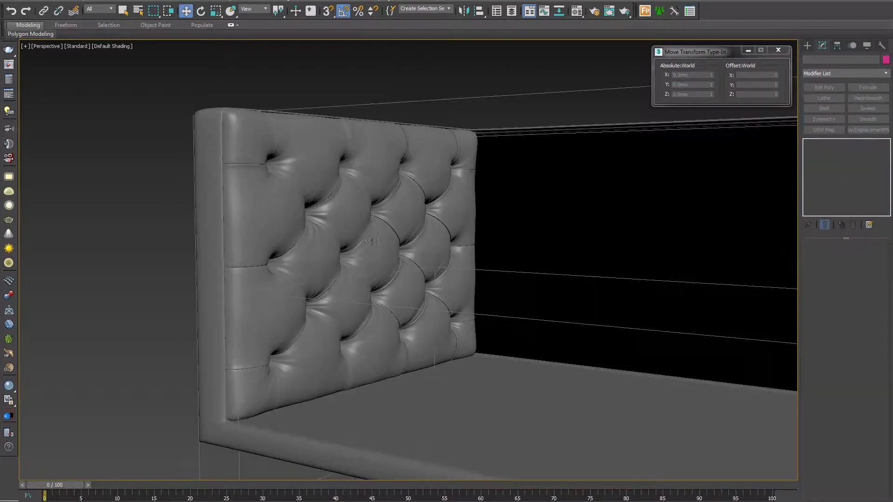
# Select the tufted arm panel, show edged faces and add an FFD 3x3x3 modifier directly below MeshSmooth.
pyautogui.click(372, 237)
pyautogui.keyDown('alt'); pyautogui.moveTo(549, 268); pyautogui.dragTo(412, 287, button='middle'); pyautogui.keyUp('alt')
pyautogui.scroll(-3, 361, 319)
pyautogui.scroll(-3, 359, 316)
pyautogui.scroll(7, 379, 228)
pyautogui.press('F4')
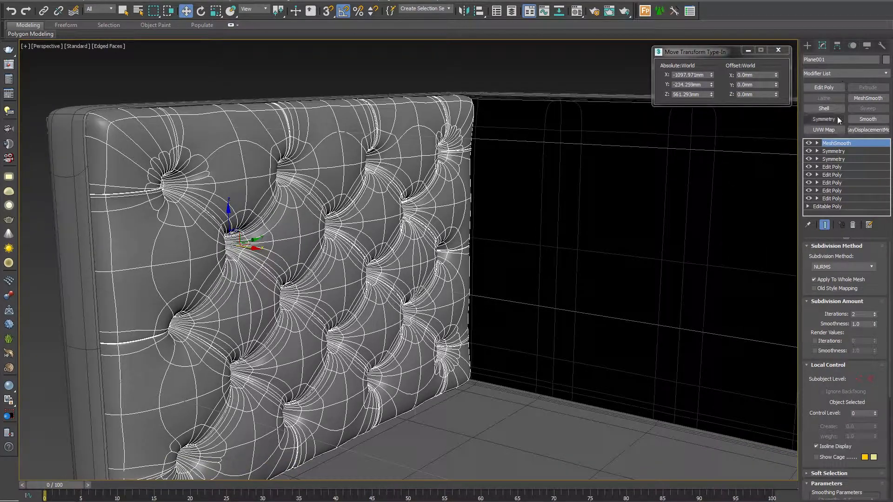
pyautogui.click(846, 73)
pyautogui.click(839, 444)
# Move the central outer lattice control point along X to about -1050 mm so the tufted panel bulges outward.
pyautogui.press('1')
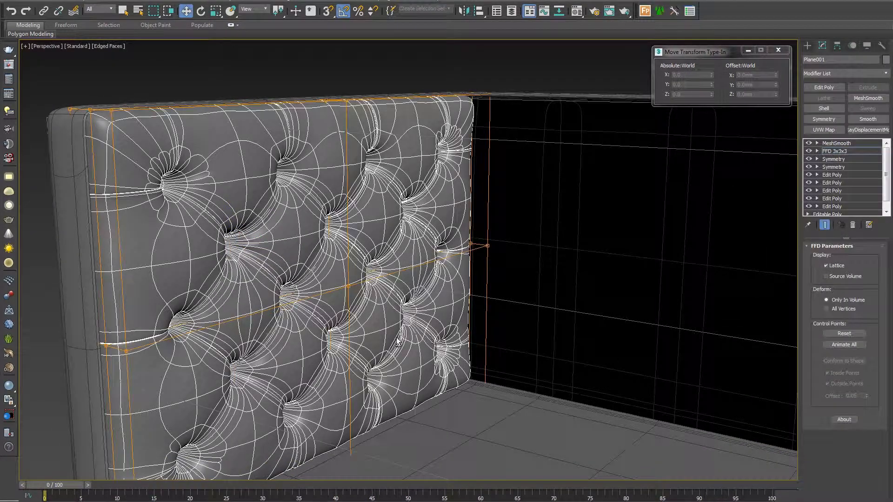
pyautogui.keyDown('alt'); pyautogui.moveTo(399, 338); pyautogui.dragTo(376, 341, button='middle'); pyautogui.keyUp('alt')
pyautogui.moveTo(376, 341); pyautogui.dragTo(340, 280)
pyautogui.click(336, 282)
pyautogui.keyDown('alt'); pyautogui.moveTo(341, 300); pyautogui.dragTo(383, 298, button='middle'); pyautogui.keyUp('alt')
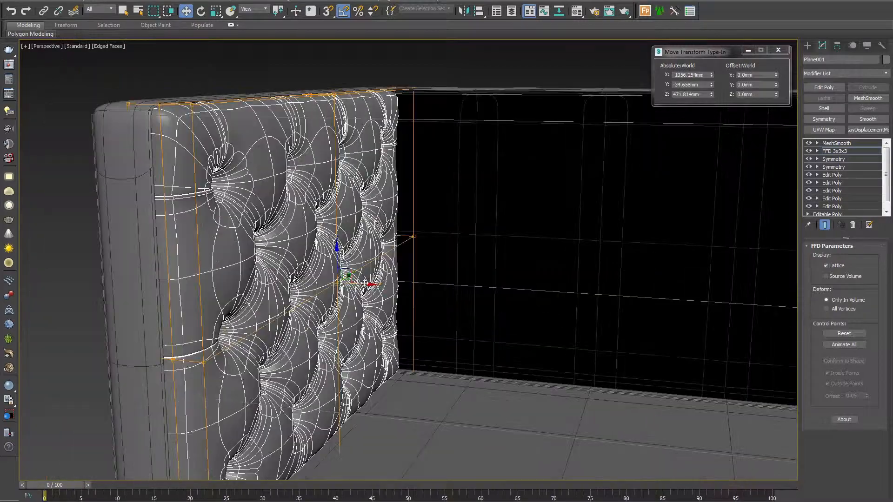
pyautogui.moveTo(364, 283); pyautogui.dragTo(381, 288)
pyautogui.keyDown('alt'); pyautogui.moveTo(381, 297); pyautogui.dragTo(308, 345, button='middle'); pyautogui.keyUp('alt')
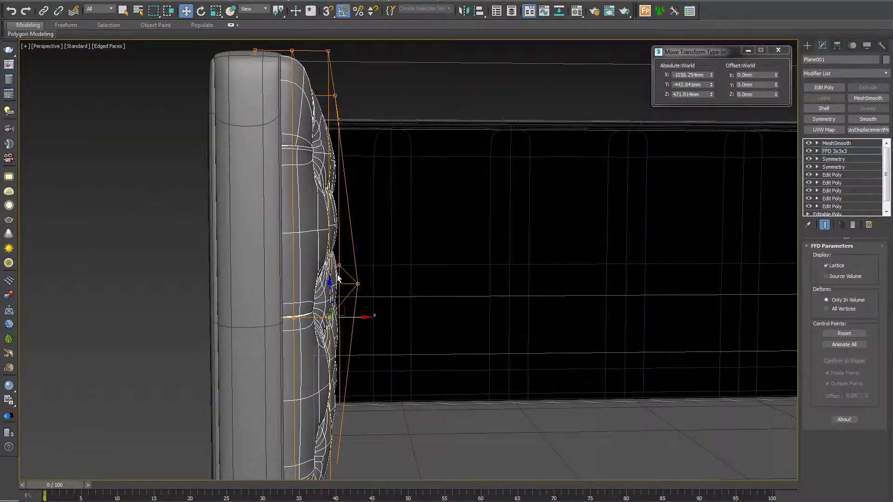
pyautogui.keyDown('alt'); pyautogui.moveTo(397, 296); pyautogui.dragTo(360, 300, button='middle'); pyautogui.keyUp('alt')
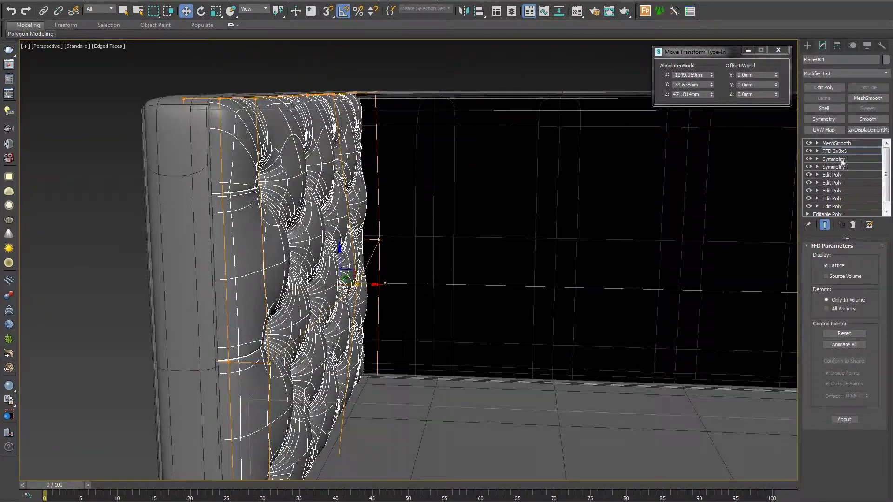
# Leave control point editing, turn off the edged faces display and deselect the tufted panel.
pyautogui.click(837, 152)
pyautogui.moveTo(609, 313); pyautogui.dragTo(425, 307, button='middle')
pyautogui.scroll(-2, 578, 281)
pyautogui.press('F4')
pyautogui.click(353, 394)
pyautogui.moveTo(354, 394); pyautogui.dragTo(370, 423, button='middle')
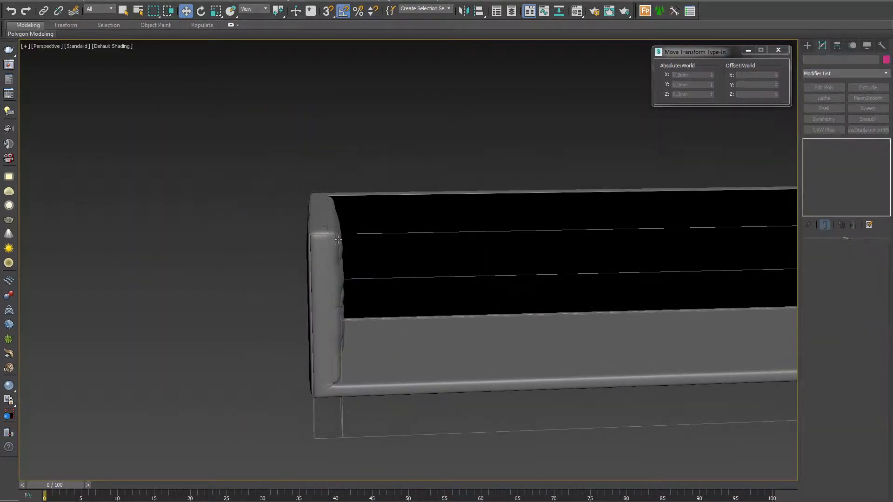
# Select the bulged tufted arm panel and create a mirrored clone of it about the X axis.
pyautogui.scroll(4, 338, 280)
pyautogui.moveTo(354, 274)
pyautogui.keyDown('alt'); pyautogui.mouseDown(button='middle')
pyautogui.moveTo(319, 280)
pyautogui.moveTo(286, 247)
pyautogui.moveTo(347, 248)
pyautogui.moveTo(235, 299)
pyautogui.moveTo(251, 316)
pyautogui.mouseUp(button='middle'); pyautogui.keyUp('alt')
pyautogui.press('F4')
pyautogui.press('F4')
pyautogui.scroll(-3, 328, 263)
pyautogui.click(350, 248)
pyautogui.scroll(-3, 350, 249)
pyautogui.click(463, 11)
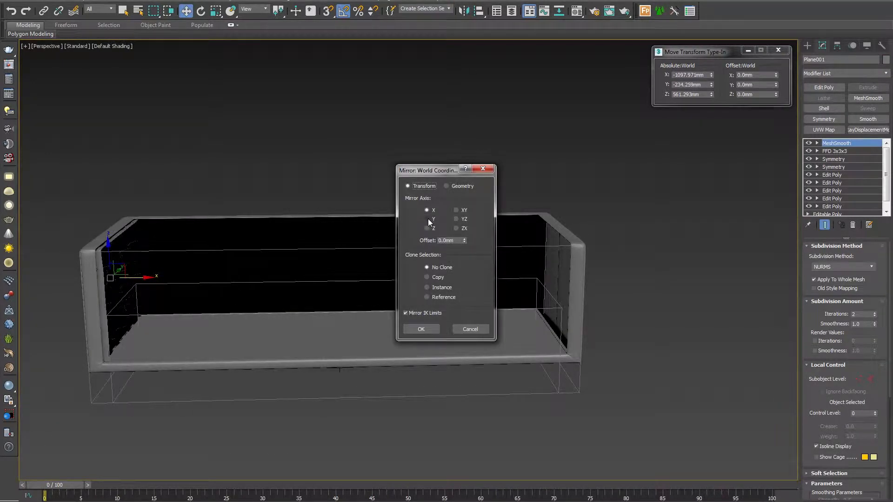
pyautogui.click(421, 329)
# Move the mirrored panel along X to about 1092 mm, against the opposite arm, and deselect it.
pyautogui.moveTo(158, 280); pyautogui.dragTo(400, 289)
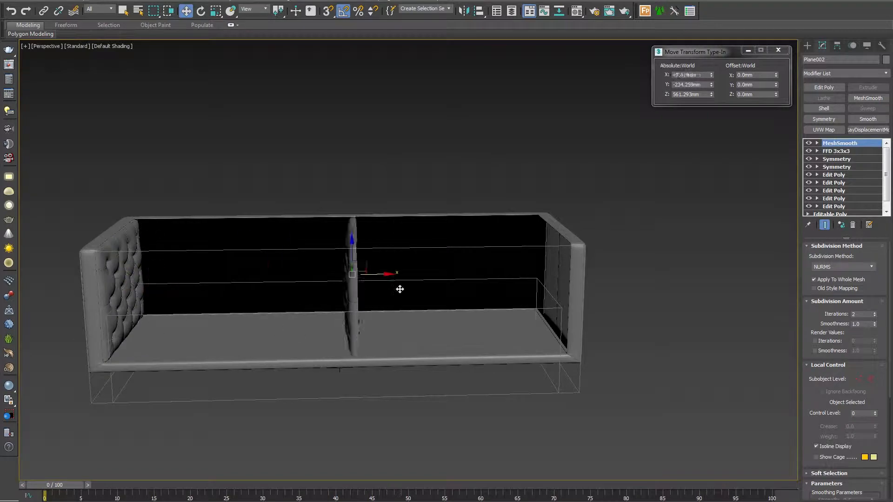
pyautogui.scroll(5, 580, 296)
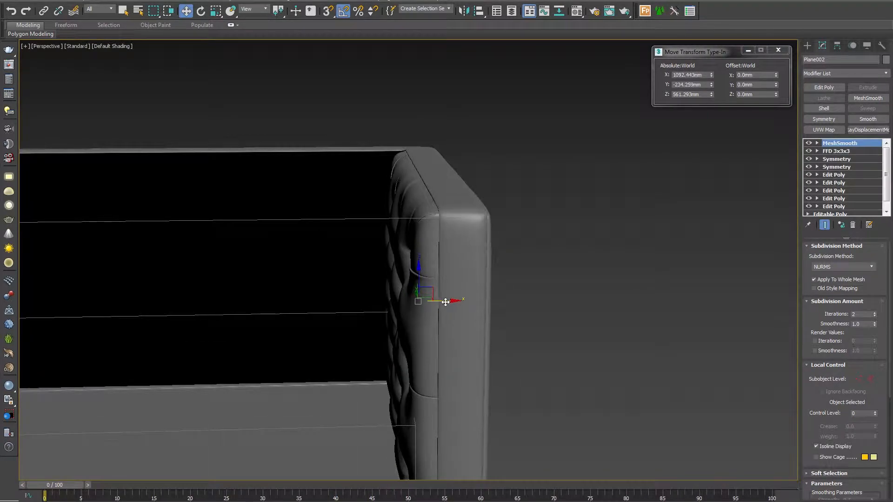
pyautogui.keyDown('alt'); pyautogui.moveTo(445, 302); pyautogui.dragTo(285, 324, button='middle'); pyautogui.keyUp('alt')
pyautogui.scroll(-5, 382, 351)
pyautogui.click(282, 347)
# Compare both tufted arms from several angles with the edged faces display turned on.
pyautogui.scroll(5, 272, 284)
pyautogui.press('F4')
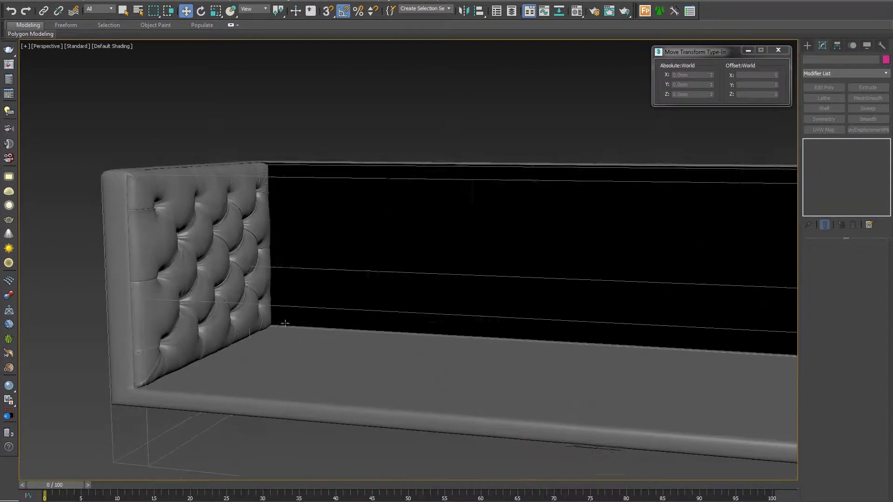
pyautogui.scroll(-5, 285, 322)
pyautogui.moveTo(355, 357)
pyautogui.keyDown('alt'); pyautogui.mouseDown(button='middle')
pyautogui.moveTo(385, 348)
pyautogui.moveTo(364, 343)
pyautogui.mouseUp(button='middle'); pyautogui.keyUp('alt')
pyautogui.scroll(2, 365, 329)
pyautogui.press('F4')
pyautogui.scroll(2, 548, 396)
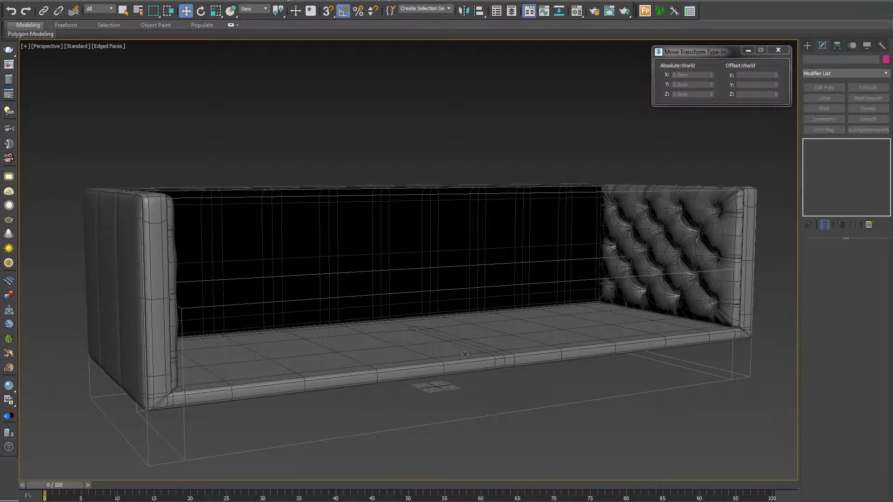
# Select the sofa frame, open border editing on its Edit Poly modifier and hide MeshSmooth.
pyautogui.keyDown('alt'); pyautogui.moveTo(465, 354); pyautogui.dragTo(372, 367, button='middle'); pyautogui.keyUp('alt')
pyautogui.scroll(4, 275, 307)
pyautogui.click(202, 194)
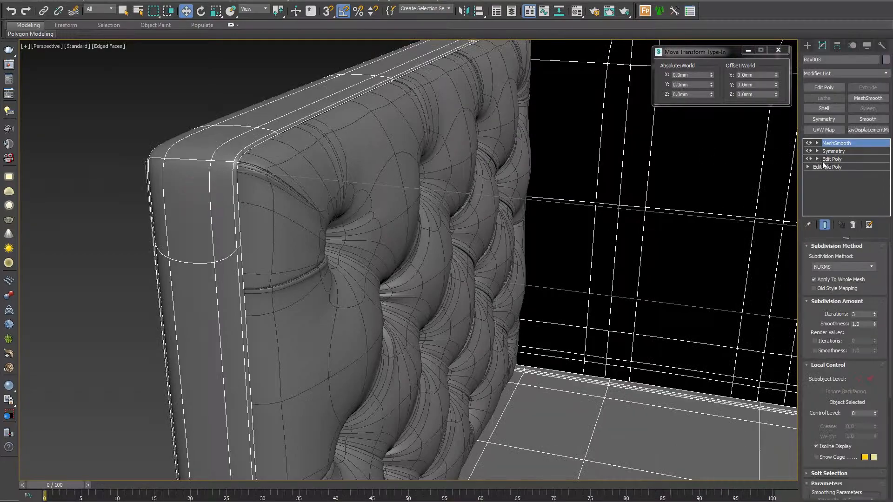
pyautogui.click(825, 160)
pyautogui.press('3')
pyautogui.moveTo(307, 218); pyautogui.dragTo(367, 272, button='middle')
pyautogui.scroll(3, 367, 272)
pyautogui.click(809, 143)
pyautogui.moveTo(493, 172); pyautogui.dragTo(338, 328, button='middle')
pyautogui.scroll(3, 336, 325)
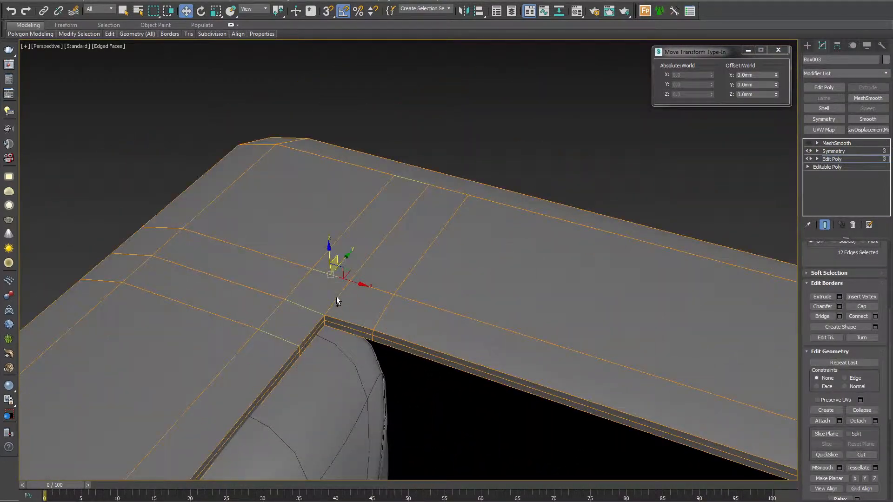
# Switch the frame to edge editing and narrow the selection of crosswise rim edges in the Top and Front views.
pyautogui.rightClick(399, 317)
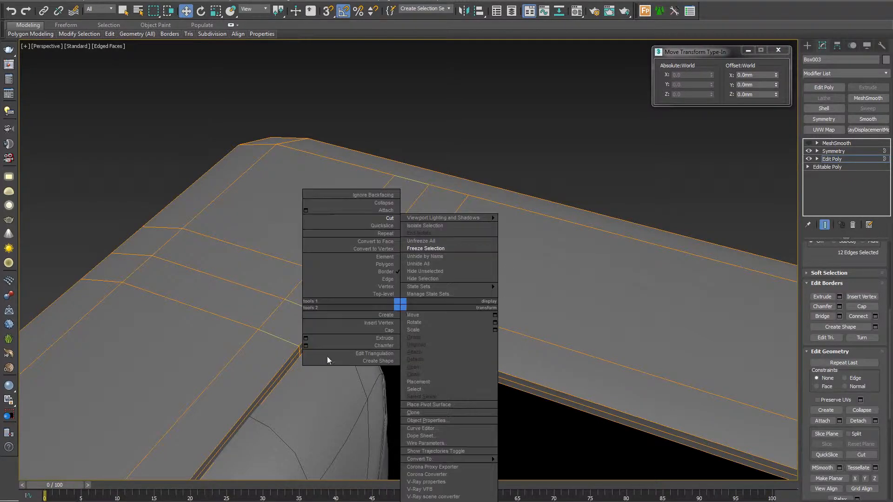
pyautogui.click(327, 358)
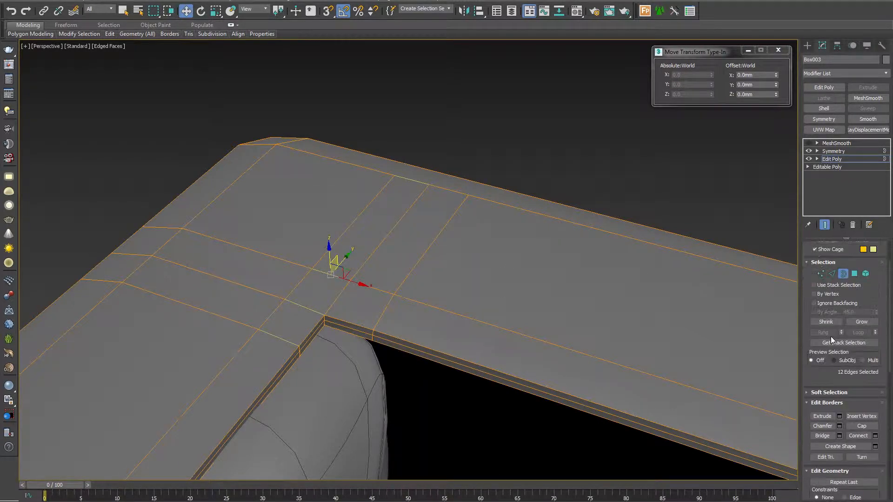
pyautogui.click(832, 273)
pyautogui.scroll(-6, 450, 284)
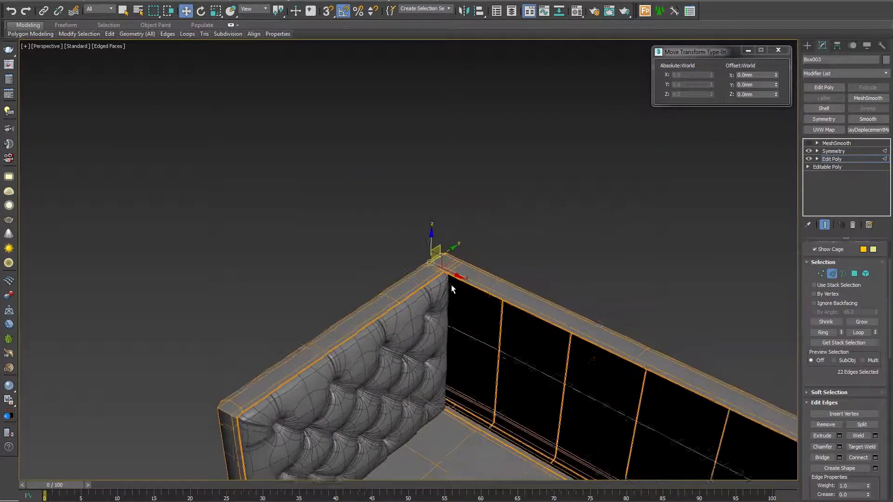
pyautogui.keyDown('alt'); pyautogui.moveTo(451, 283); pyautogui.dragTo(397, 320, button='middle'); pyautogui.keyUp('alt')
pyautogui.press('t')
pyautogui.scroll(-5, 398, 320)
pyautogui.moveTo(405, 186); pyautogui.dragTo(412, 340, button='middle')
pyautogui.scroll(6, 336, 281)
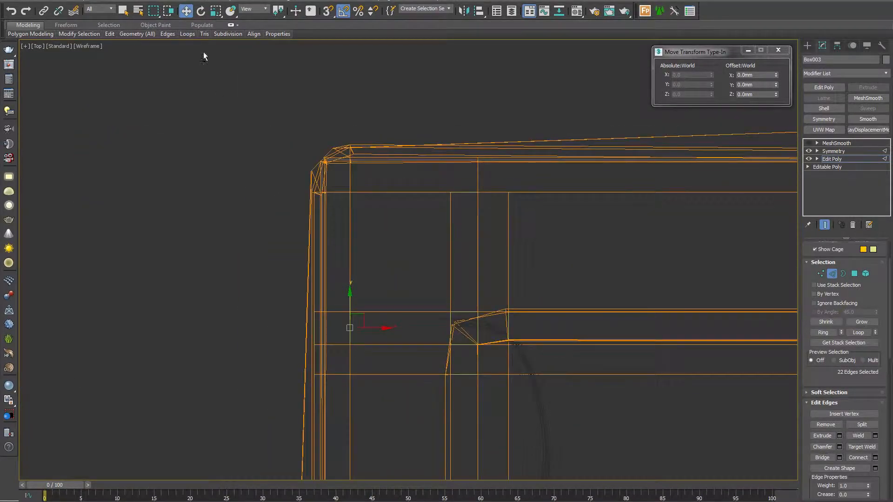
pyautogui.press('f')
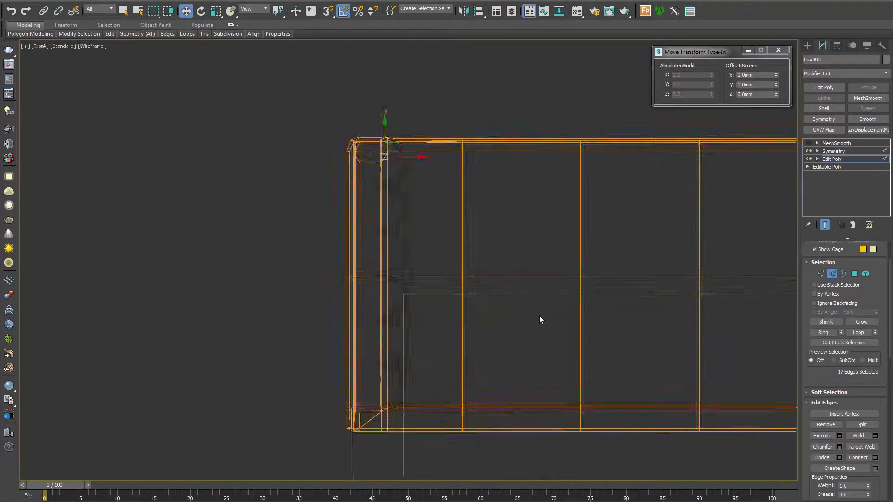
# Add the missing crosswise edges around the lower mitred corner and the frame's underside to the selection.
pyautogui.press('p')
pyautogui.keyDown('alt'); pyautogui.moveTo(470, 369); pyautogui.dragTo(404, 319, button='middle'); pyautogui.keyUp('alt')
pyautogui.moveTo(268, 200); pyautogui.dragTo(388, 278, button='middle')
pyautogui.scroll(4, 281, 200)
pyautogui.press('F3')
pyautogui.press('F3')
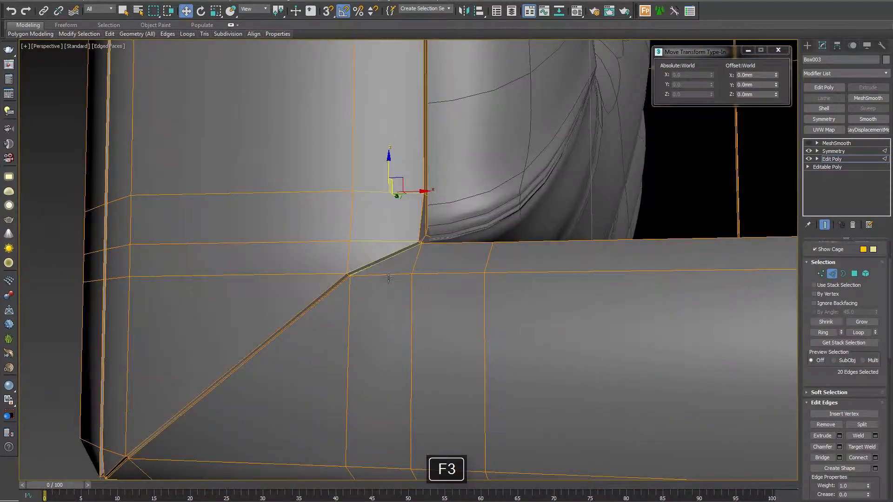
pyautogui.keyDown('alt'); pyautogui.moveTo(390, 399); pyautogui.dragTo(500, 300, button='middle'); pyautogui.keyUp('alt')
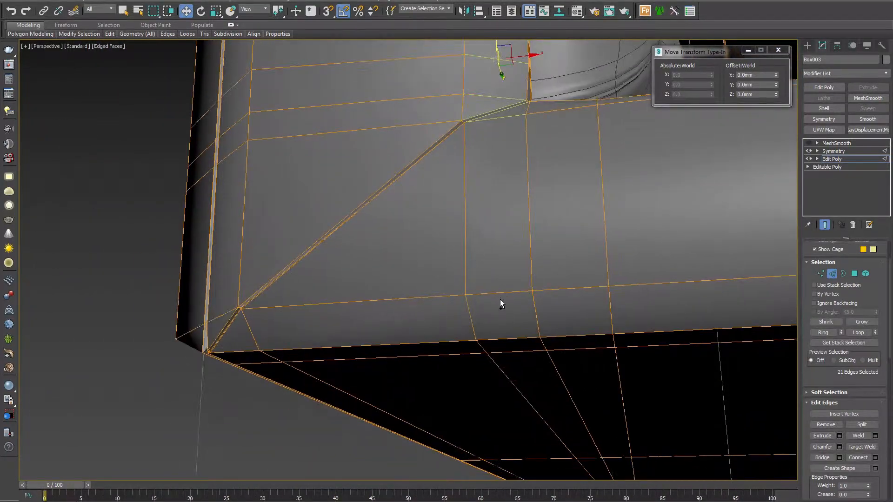
pyautogui.moveTo(561, 442); pyautogui.dragTo(532, 427, button='middle')
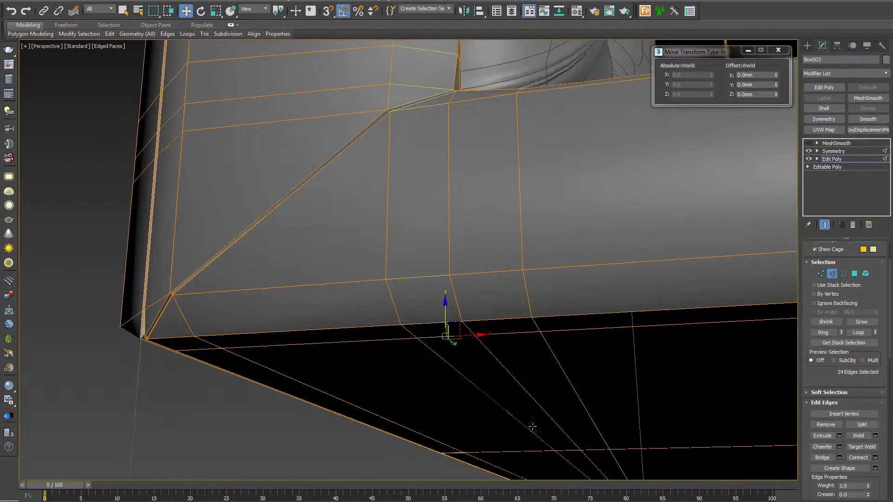
# Connect the selected edges to add an edge loop along the inner rim of the arm frame.
pyautogui.press('q')
pyautogui.moveTo(493, 212); pyautogui.dragTo(478, 367, button='middle')
pyautogui.scroll(-4, 479, 367)
pyautogui.moveTo(496, 186); pyautogui.dragTo(468, 476, button='middle')
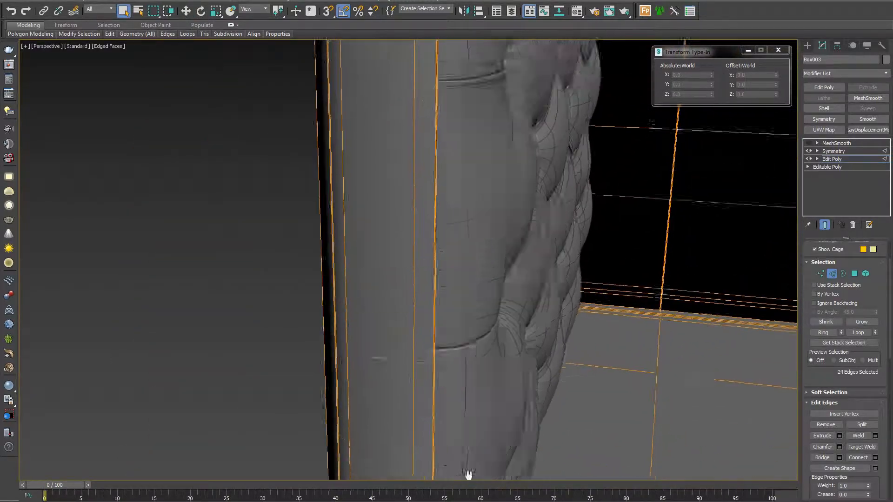
pyautogui.moveTo(464, 228); pyautogui.dragTo(435, 414, button='middle')
pyautogui.moveTo(821, 373); pyautogui.dragTo(821, 364)
pyautogui.scroll(-2, 821, 364)
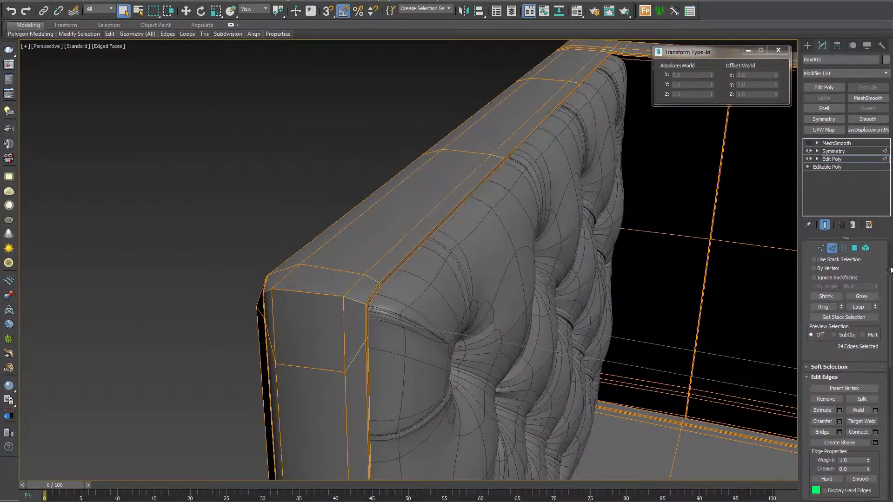
pyautogui.scroll(-5, 875, 272)
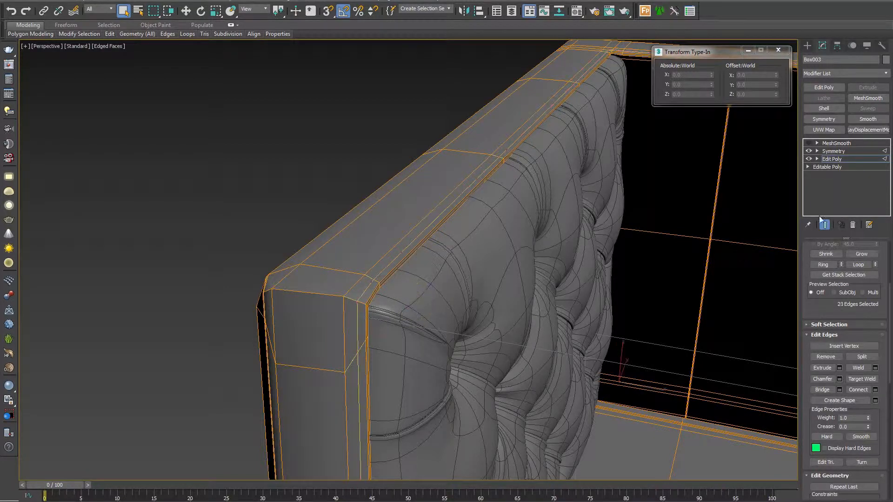
# Show MeshSmooth, extrude the new edge loop with height -1.288 mm and width 0.792 mm, and leave edge editing.
pyautogui.click(809, 143)
pyautogui.scroll(5, 419, 279)
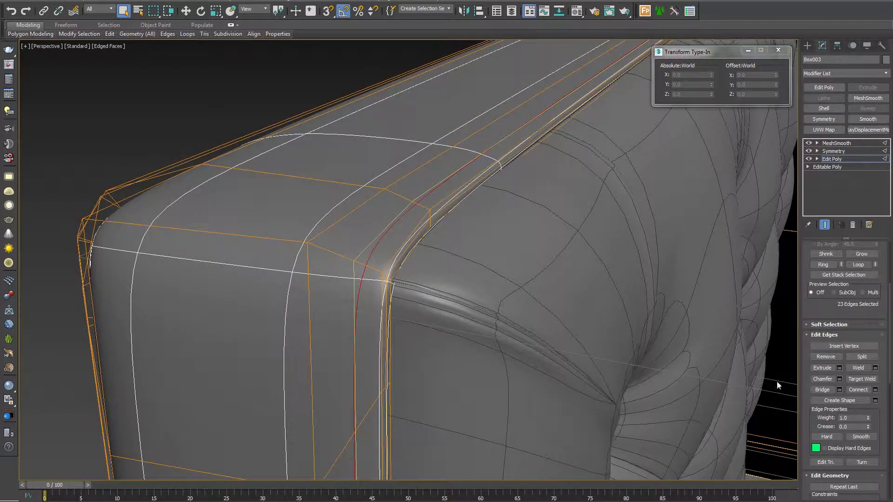
pyautogui.press('F4')
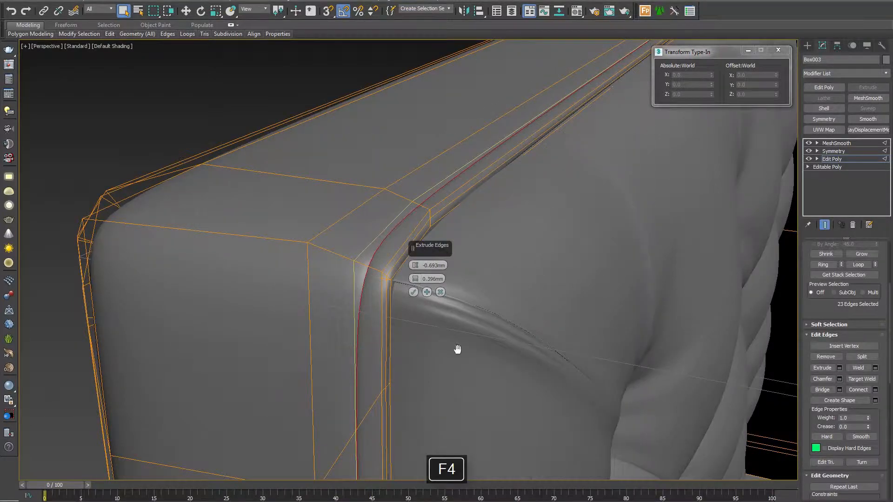
pyautogui.moveTo(457, 348)
pyautogui.keyDown('alt'); pyautogui.mouseDown(button='middle')
pyautogui.moveTo(449, 305)
pyautogui.moveTo(390, 301)
pyautogui.mouseUp(button='middle'); pyautogui.keyUp('alt')
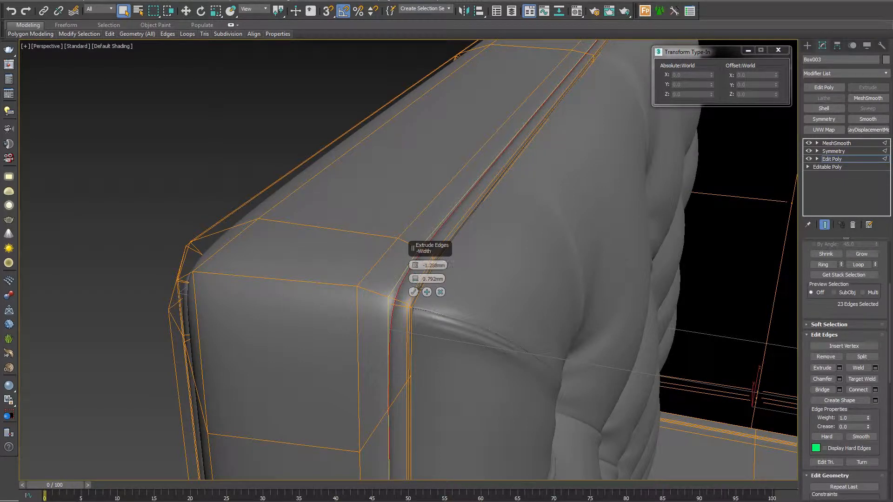
pyautogui.click(414, 291)
pyautogui.moveTo(414, 293); pyautogui.dragTo(399, 186, button='middle')
pyautogui.scroll(-4, 404, 284)
pyautogui.press('F4')
pyautogui.moveTo(420, 320)
pyautogui.mouseDown(button='middle')
pyautogui.moveTo(424, 344)
pyautogui.moveTo(425, 331)
pyautogui.mouseUp(button='middle')
pyautogui.press('F4')
pyautogui.click(832, 159)
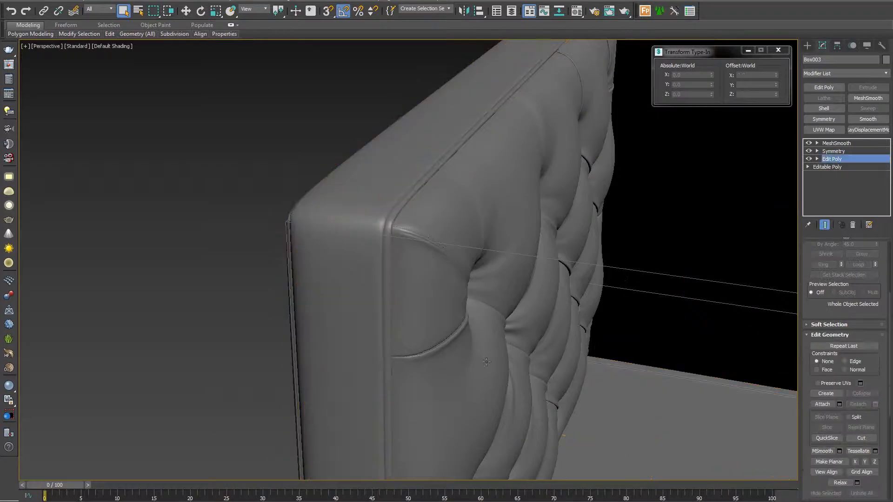
# Inspect the extruded seam along the arm from its upper edge down to the lower mitred corner.
pyautogui.scroll(-5, 486, 362)
pyautogui.keyDown('alt'); pyautogui.moveTo(474, 279); pyautogui.dragTo(462, 392, button='middle'); pyautogui.keyUp('alt')
pyautogui.moveTo(512, 140); pyautogui.dragTo(442, 279, button='middle')
pyautogui.scroll(6, 429, 242)
pyautogui.moveTo(430, 243); pyautogui.dragTo(396, 311, button='middle')
pyautogui.scroll(-6, 424, 361)
pyautogui.moveTo(396, 312); pyautogui.dragTo(398, 357, button='middle')
pyautogui.scroll(8, 398, 356)
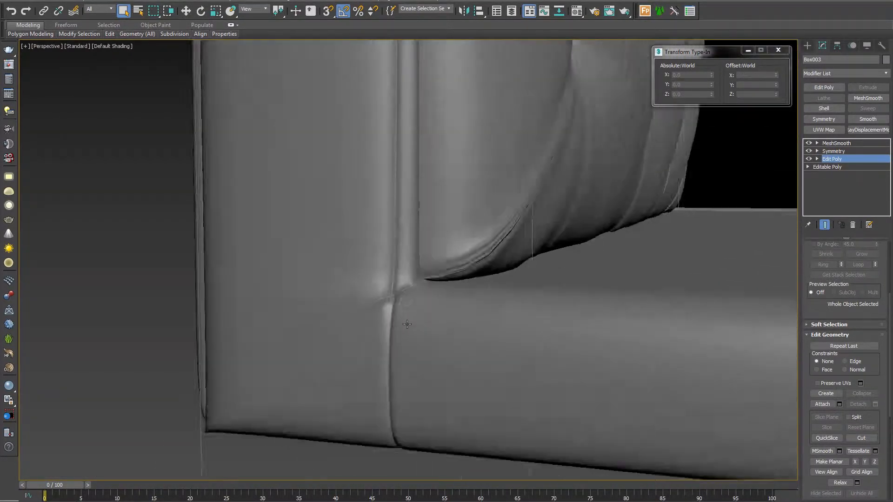
# Check the base Editable Poly mesh at the lower corner with edged faces and return to Edit Poly.
pyautogui.press('F4')
pyautogui.click(828, 167)
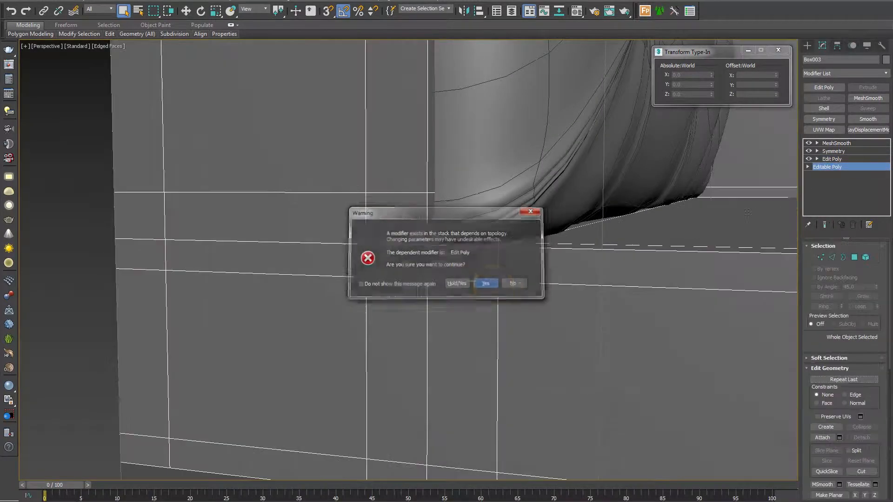
pyautogui.click(834, 160)
pyautogui.click(825, 225)
pyautogui.press('F4')
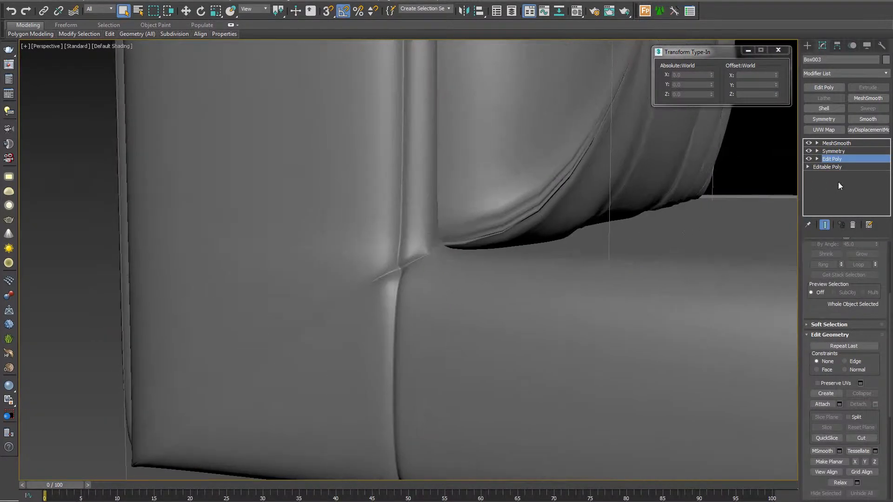
# Refine the vertices and edges beside the groove at the lower mitred corner, and leave sub-object editing.
pyautogui.press('1')
pyautogui.scroll(4, 417, 264)
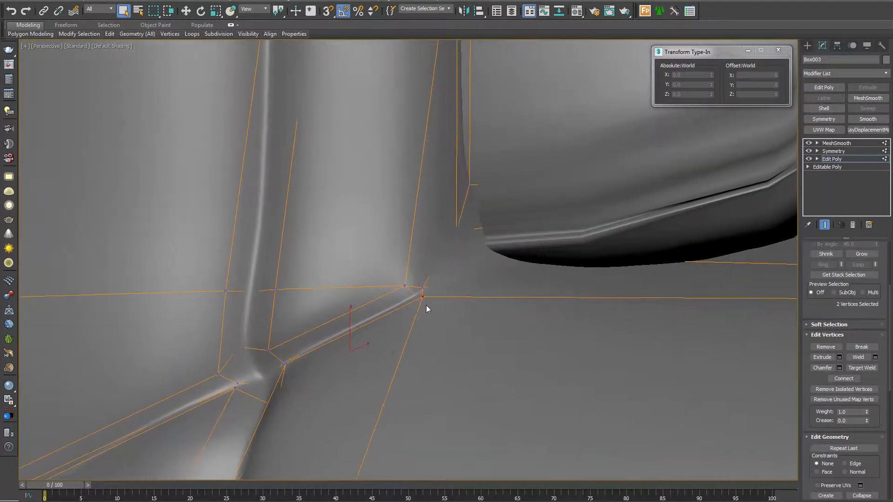
pyautogui.moveTo(428, 310)
pyautogui.keyDown('alt'); pyautogui.mouseDown(button='middle')
pyautogui.moveTo(423, 300)
pyautogui.moveTo(392, 387)
pyautogui.moveTo(422, 470)
pyautogui.moveTo(413, 340)
pyautogui.moveTo(427, 303)
pyautogui.mouseUp(button='middle'); pyautogui.keyUp('alt')
pyautogui.keyDown('ctrl'); pyautogui.click(412, 392); pyautogui.keyUp('ctrl')
pyautogui.keyDown('ctrl'); pyautogui.click(415, 359); pyautogui.keyUp('ctrl')
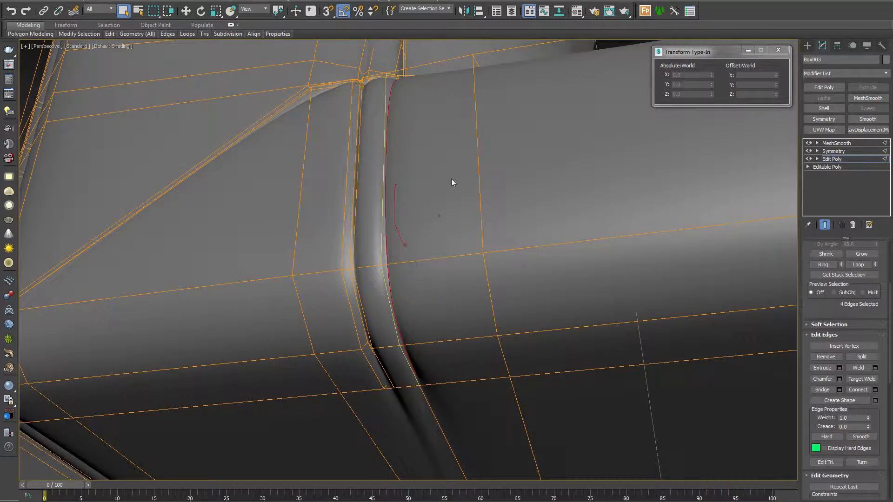
pyautogui.keyDown('alt'); pyautogui.moveTo(451, 179); pyautogui.dragTo(455, 329, button='middle'); pyautogui.keyUp('alt')
pyautogui.click(832, 160)
pyautogui.keyDown('alt'); pyautogui.moveTo(531, 258); pyautogui.dragTo(532, 267, button='middle'); pyautogui.keyUp('alt')
pyautogui.scroll(-6, 366, 361)
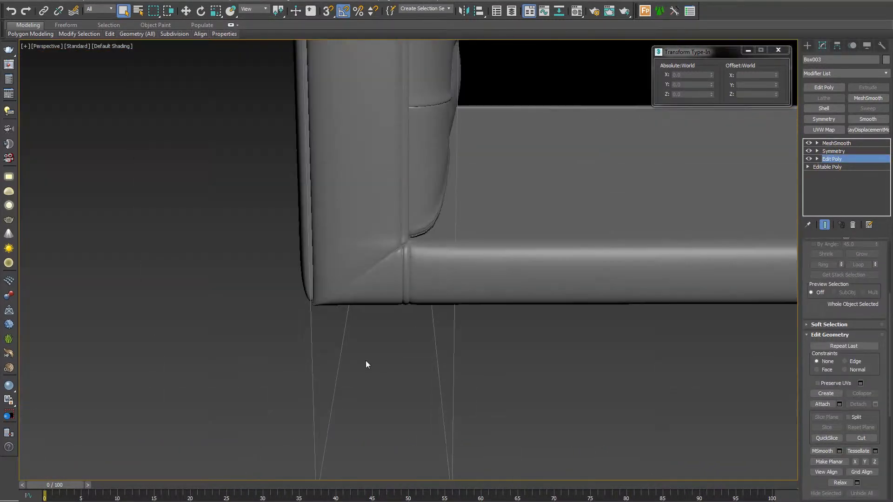
# Reselect the frame, turn off edged faces and open edge editing on its Edit Poly modifier.
pyautogui.click(366, 361)
pyautogui.keyDown('alt'); pyautogui.moveTo(366, 361); pyautogui.dragTo(465, 340, button='middle'); pyautogui.keyUp('alt')
pyautogui.scroll(6, 286, 275)
pyautogui.click(418, 240)
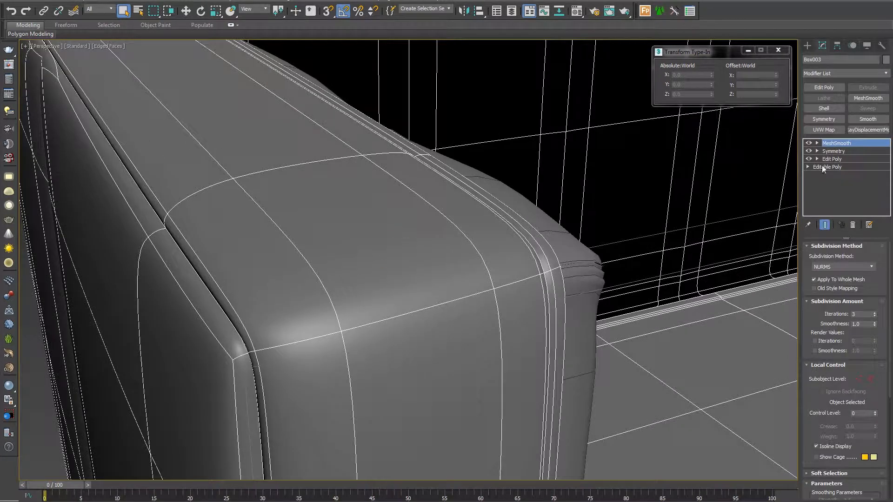
pyautogui.press('F4')
pyautogui.keyDown('alt'); pyautogui.moveTo(374, 344); pyautogui.dragTo(393, 349, button='middle'); pyautogui.keyUp('alt')
pyautogui.keyDown('alt'); pyautogui.moveTo(398, 275); pyautogui.dragTo(385, 377, button='middle'); pyautogui.keyUp('alt')
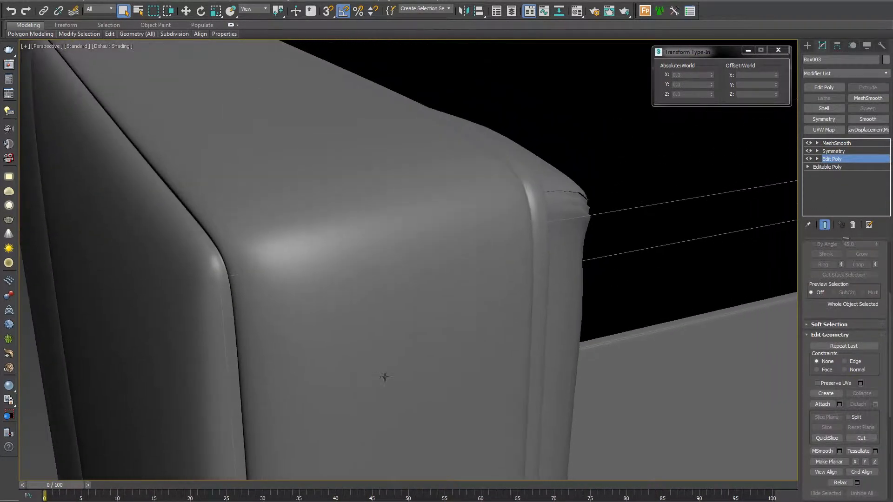
pyautogui.press('2')
# Select the three consecutive edges running across the arm's upper front edge, removing the extra edge near the inner seam.
pyautogui.keyDown('alt'); pyautogui.moveTo(660, 205); pyautogui.dragTo(675, 320, button='middle'); pyautogui.keyUp('alt')
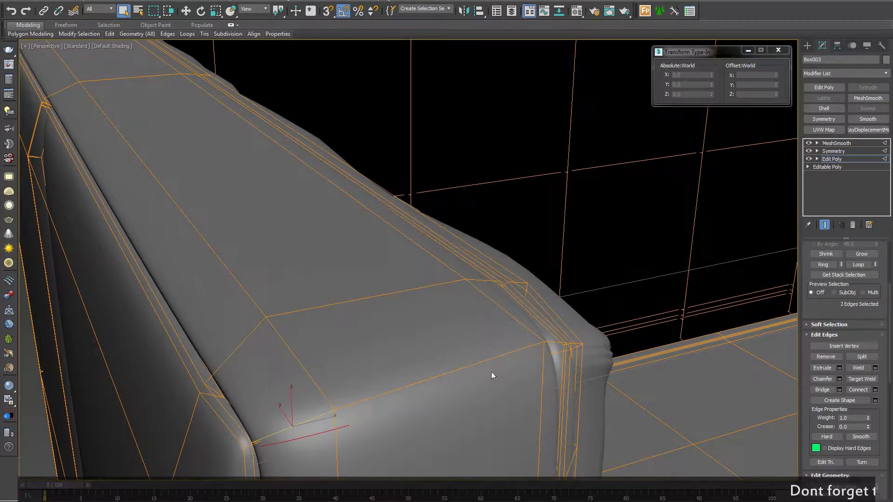
pyautogui.keyDown('alt'); pyautogui.moveTo(491, 372); pyautogui.dragTo(299, 369, button='middle'); pyautogui.keyUp('alt')
pyautogui.scroll(3, 473, 334)
pyautogui.click(487, 307)
pyautogui.keyDown('ctrl'); pyautogui.click(509, 316); pyautogui.keyUp('ctrl')
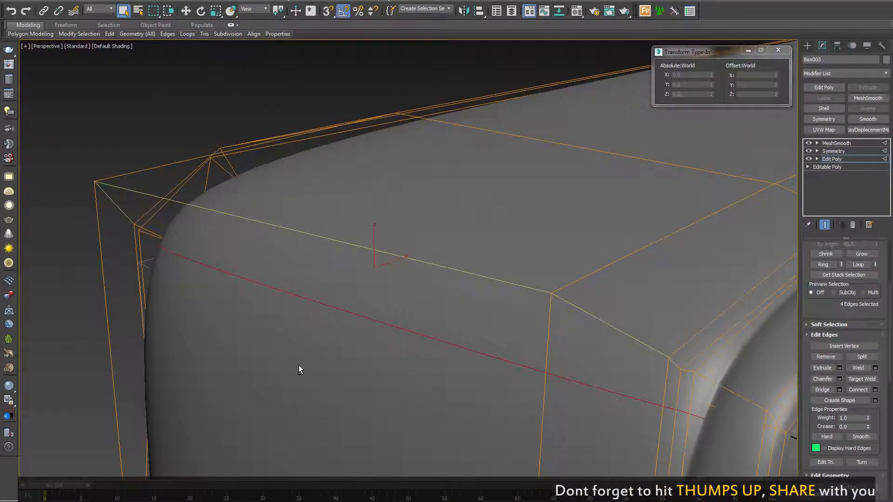
pyautogui.keyDown('alt'); pyautogui.click(673, 363); pyautogui.keyUp('alt')
pyautogui.keyDown('alt'); pyautogui.moveTo(673, 363); pyautogui.dragTo(534, 321, button='middle'); pyautogui.keyUp('alt')
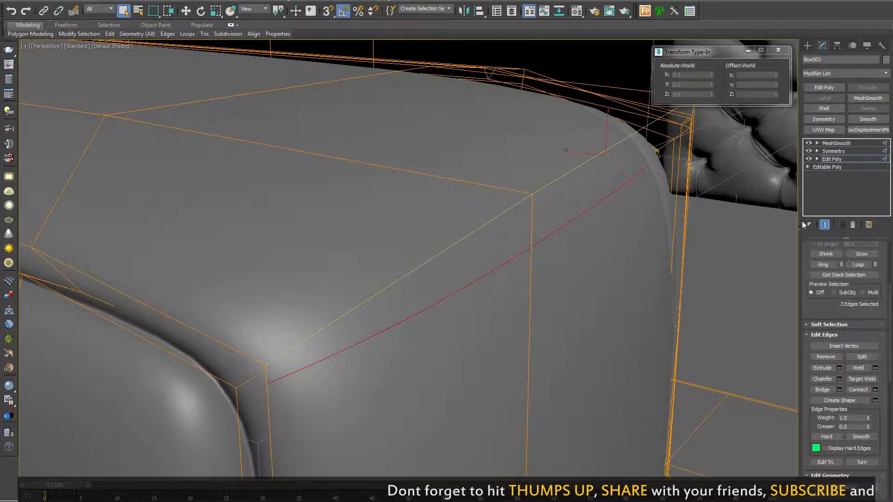
# Extrude the selected edges along the arm's upper front edge to a height of about -2.378 mm with 0 mm width.
pyautogui.scroll(-1, 821, 292)
pyautogui.keyDown('alt'); pyautogui.moveTo(680, 313); pyautogui.dragTo(446, 306, button='middle'); pyautogui.keyUp('alt')
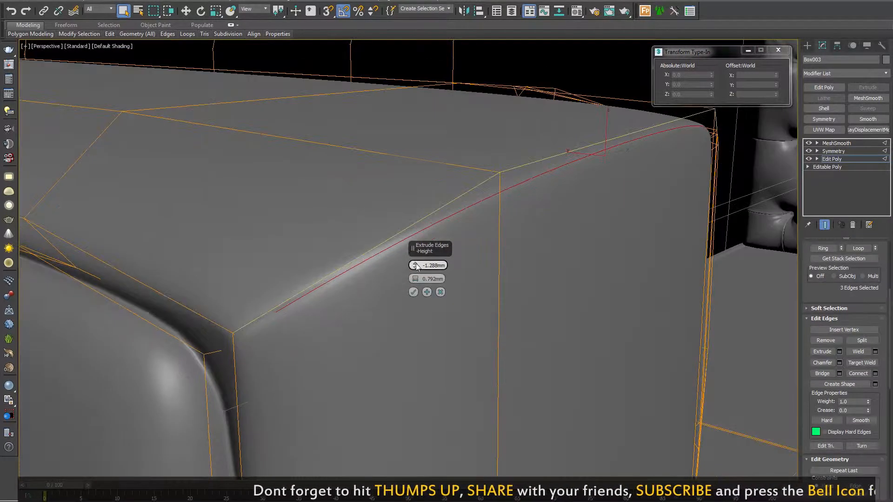
pyautogui.rightClick(412, 281)
pyautogui.click(315, 330)
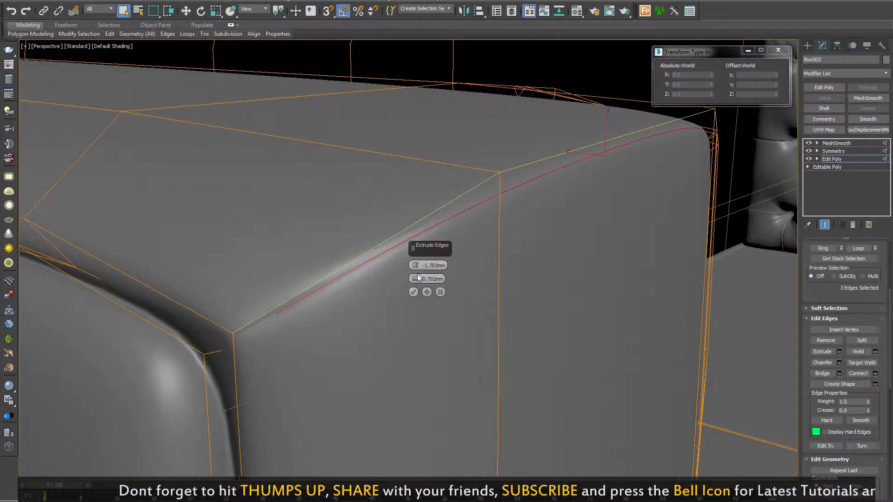
pyautogui.moveTo(414, 273); pyautogui.dragTo(410, 257)
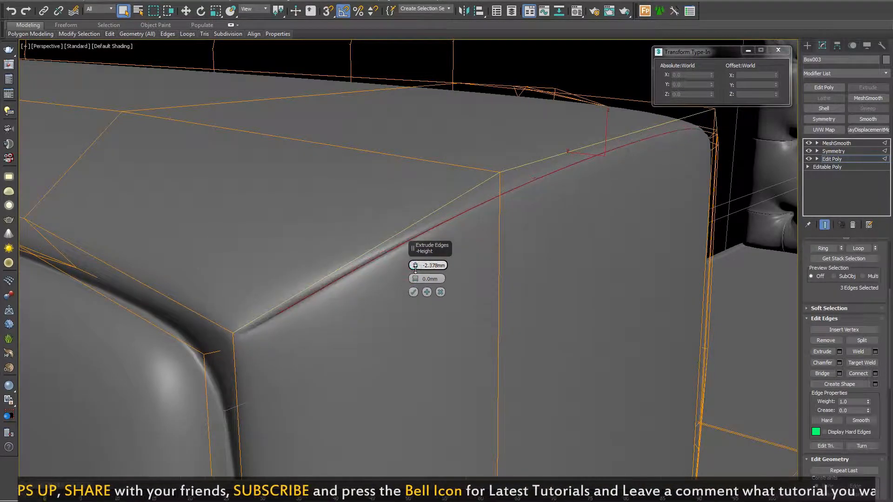
pyautogui.click(426, 292)
pyautogui.scroll(-6, 451, 321)
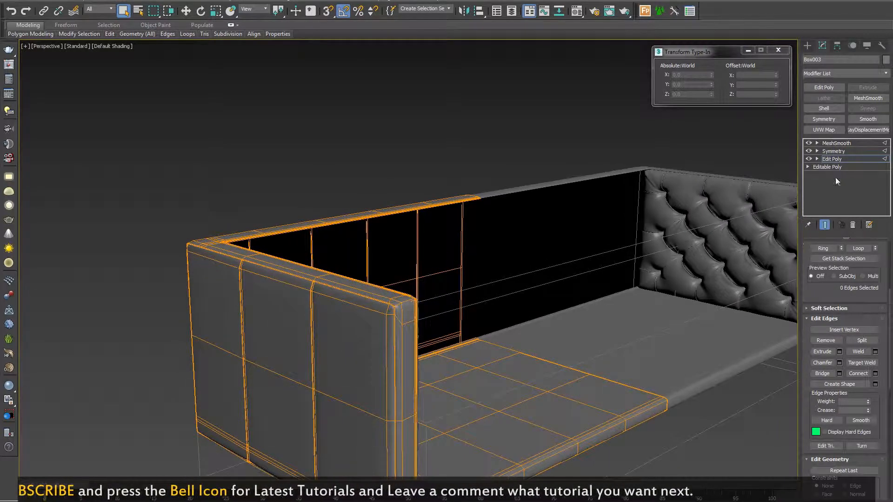
# Leave edge editing on the frame's Edit Poly modifier, deselect the frame and save the scene.
pyautogui.click(831, 159)
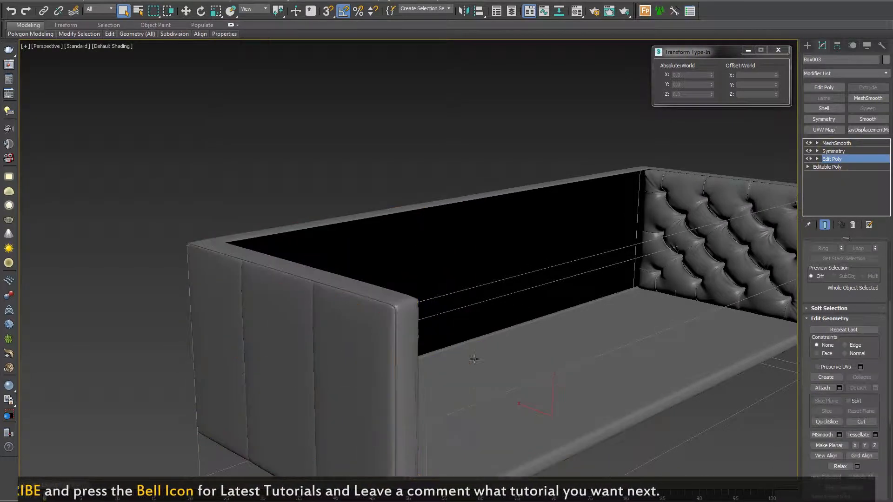
pyautogui.scroll(8, 336, 336)
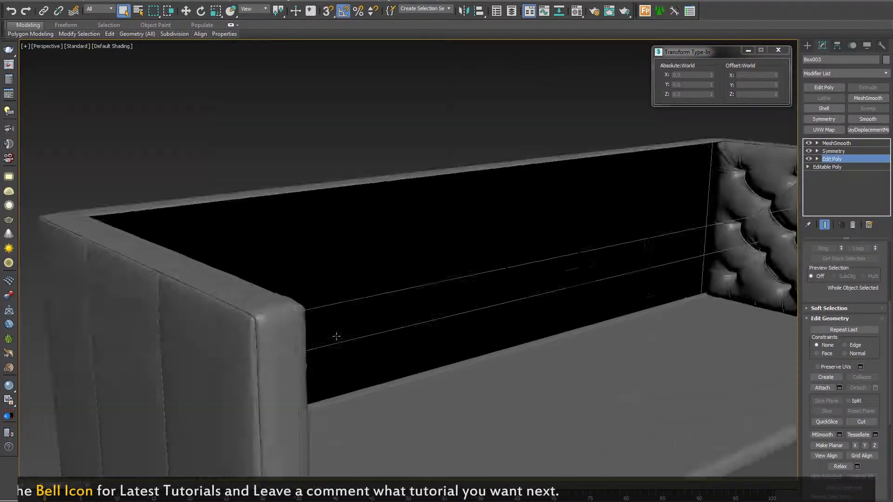
pyautogui.scroll(-6, 336, 335)
pyautogui.keyDown('alt'); pyautogui.moveTo(544, 369); pyautogui.dragTo(460, 382, button='middle'); pyautogui.keyUp('alt')
pyautogui.click(414, 181)
pyautogui.hotkey('ctrl', 's')
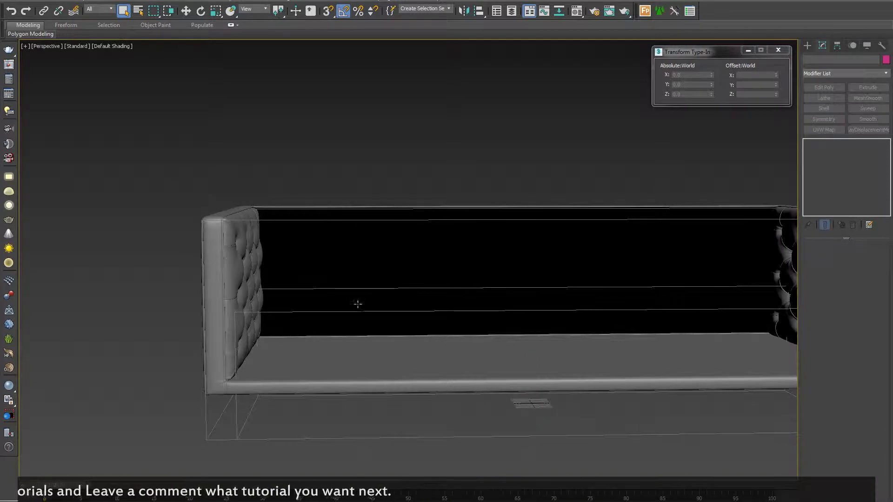
# Make a single copy of the arm's tufted panel, rotated -90 degrees so that it faces like the backrest.
pyautogui.scroll(3, 325, 261)
pyautogui.click(307, 216)
pyautogui.scroll(4, 299, 287)
pyautogui.keyDown('shift'); pyautogui.moveTo(263, 314); pyautogui.dragTo(222, 322); pyautogui.keyUp('shift')
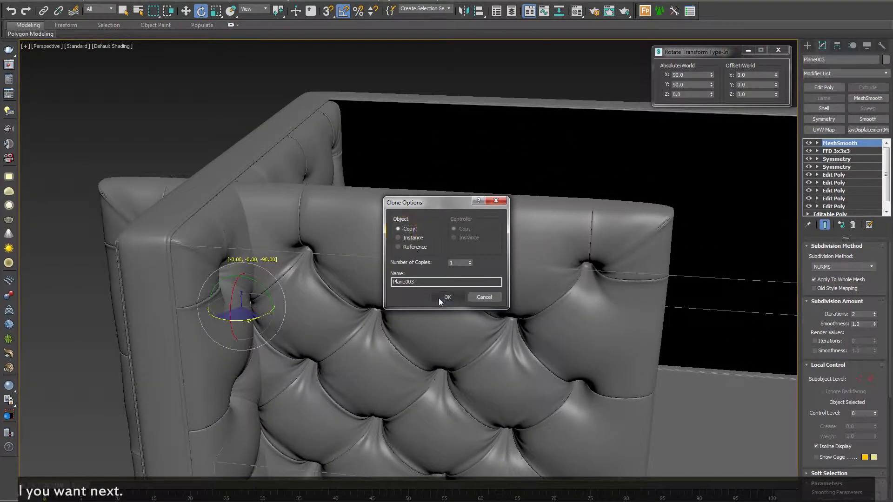
pyautogui.click(440, 299)
# Move the copied tufted panel across to the backrest and seat it against the frame at Y 347.802 mm.
pyautogui.press('w')
pyautogui.keyDown('alt'); pyautogui.moveTo(347, 344); pyautogui.dragTo(279, 372, button='middle'); pyautogui.keyUp('alt')
pyautogui.moveTo(303, 256); pyautogui.dragTo(533, 119)
pyautogui.keyDown('alt'); pyautogui.moveTo(530, 214); pyautogui.dragTo(443, 235, button='middle'); pyautogui.keyUp('alt')
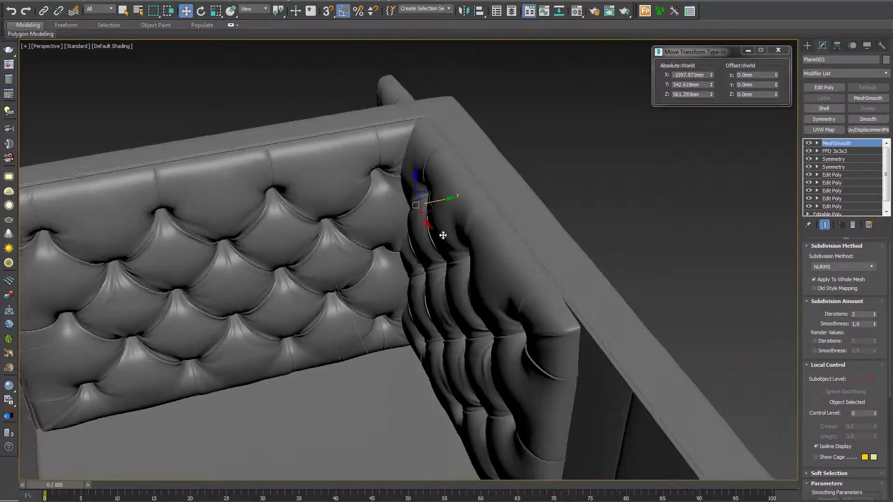
pyautogui.scroll(5, 443, 236)
pyautogui.moveTo(393, 255); pyautogui.dragTo(394, 255)
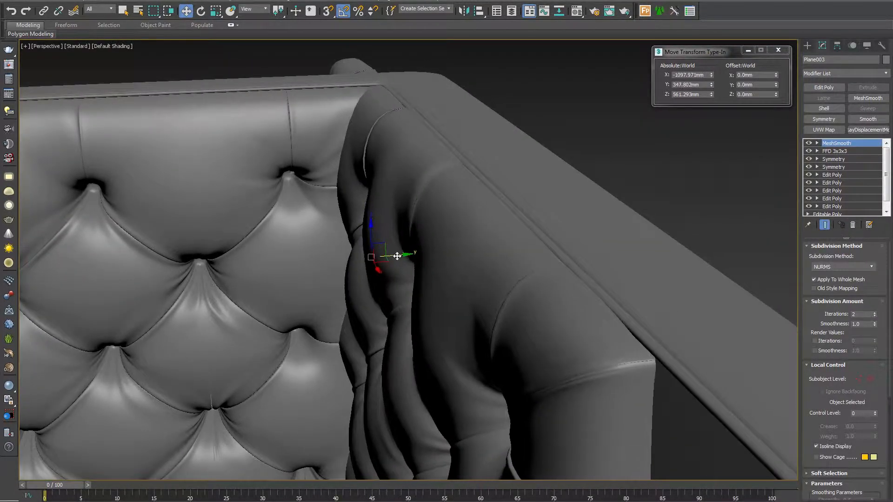
# Slide the copied panel along X to -906.275 mm so that it meets the arm panel in the inner corner.
pyautogui.keyDown('alt'); pyautogui.moveTo(397, 256); pyautogui.dragTo(506, 298, button='middle'); pyautogui.keyUp('alt')
pyautogui.scroll(-5, 507, 298)
pyautogui.moveTo(371, 300); pyautogui.dragTo(467, 309)
pyautogui.keyDown('alt'); pyautogui.moveTo(467, 309); pyautogui.dragTo(443, 353, button='middle'); pyautogui.keyUp('alt')
pyautogui.moveTo(435, 318); pyautogui.dragTo(444, 327, button='middle')
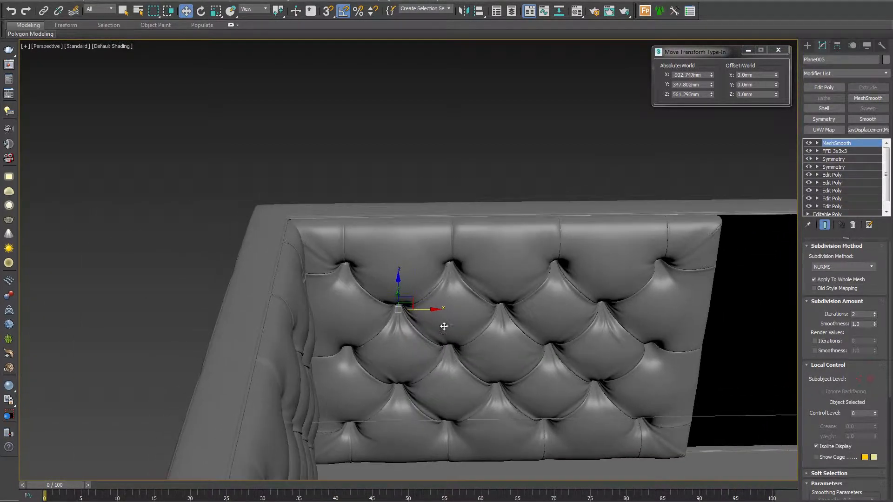
pyautogui.moveTo(420, 309)
pyautogui.mouseDown()
pyautogui.moveTo(442, 310)
pyautogui.moveTo(424, 310)
pyautogui.mouseUp()
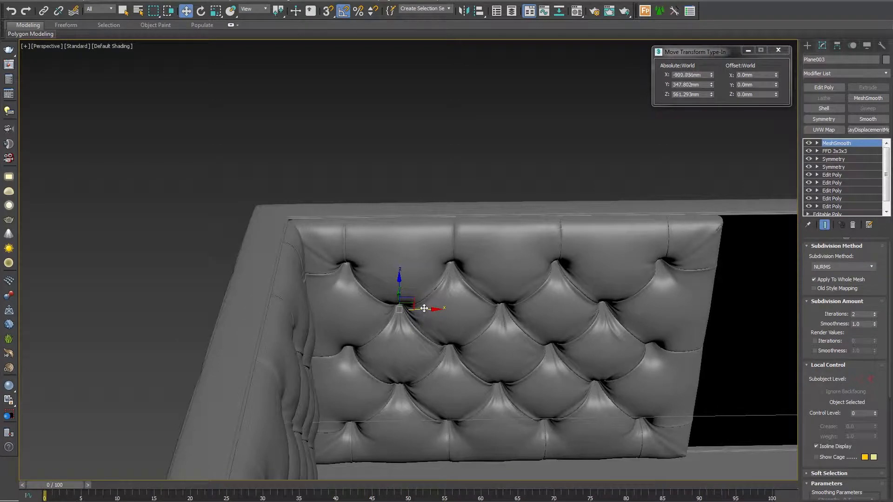
pyautogui.keyDown('alt'); pyautogui.moveTo(422, 307); pyautogui.dragTo(446, 326, button='middle'); pyautogui.keyUp('alt')
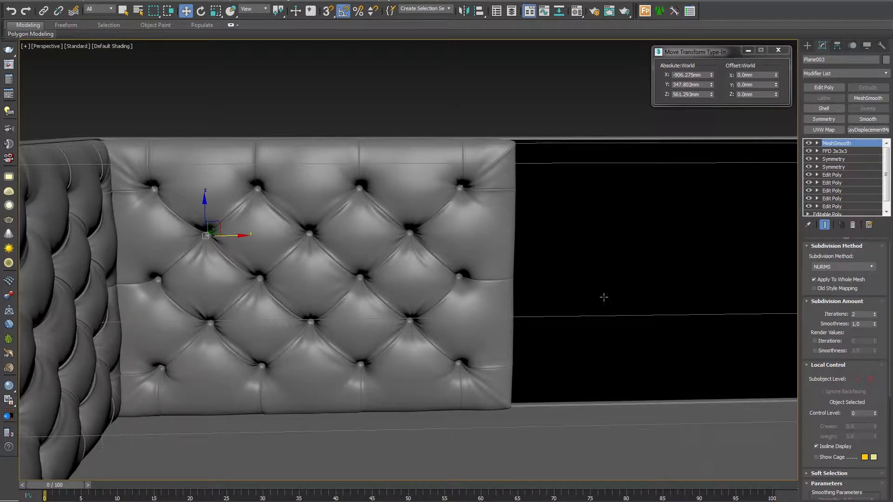
# Delete the FFD 3x3x3 modifier from the backrest panel's modifier stack.
pyautogui.moveTo(604, 297); pyautogui.dragTo(465, 367, button='middle')
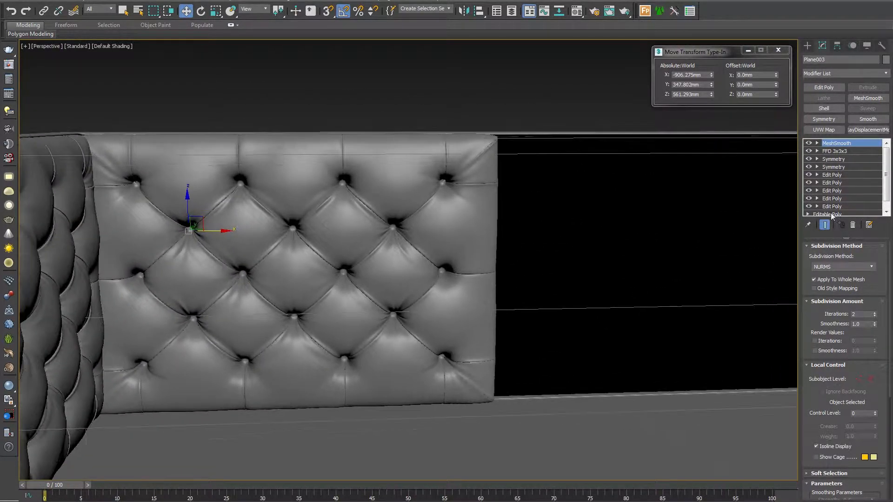
pyautogui.moveTo(476, 311); pyautogui.dragTo(355, 329, button='middle')
pyautogui.scroll(-3, 355, 329)
pyautogui.keyDown('alt'); pyautogui.moveTo(451, 359); pyautogui.dragTo(469, 378, button='middle'); pyautogui.keyUp('alt')
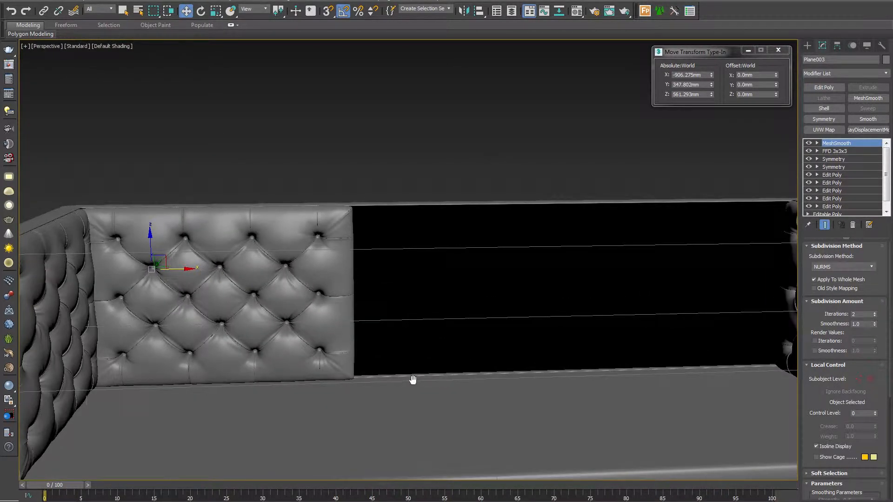
pyautogui.keyDown('alt'); pyautogui.moveTo(413, 380); pyautogui.dragTo(397, 367, button='middle'); pyautogui.keyUp('alt')
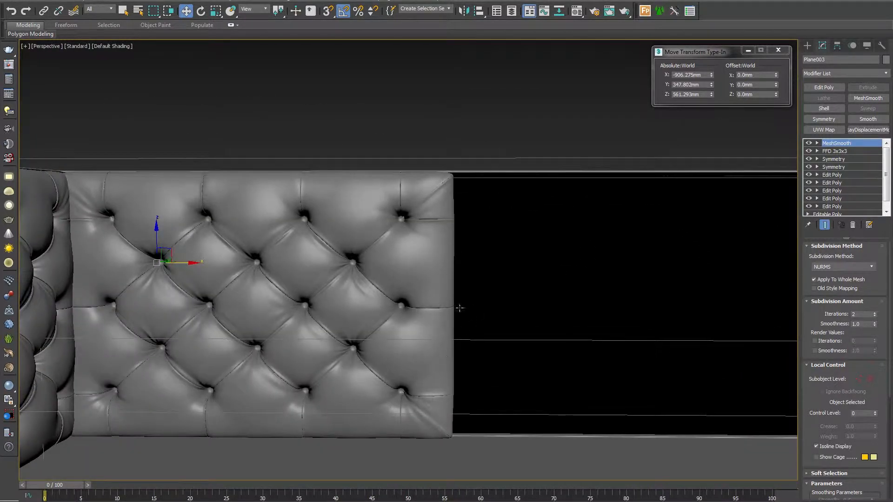
pyautogui.keyDown('alt'); pyautogui.moveTo(460, 308); pyautogui.dragTo(618, 276, button='middle'); pyautogui.keyUp('alt')
pyautogui.click(832, 167)
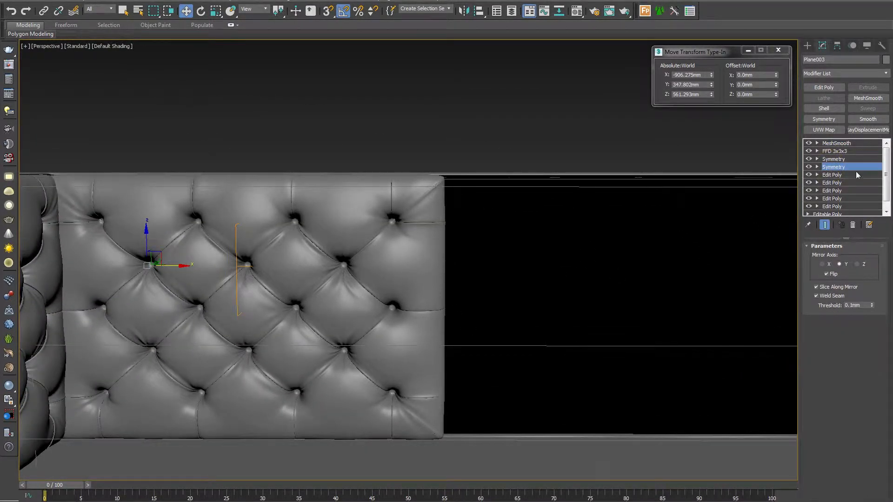
pyautogui.rightClick(829, 154)
pyautogui.click(781, 166)
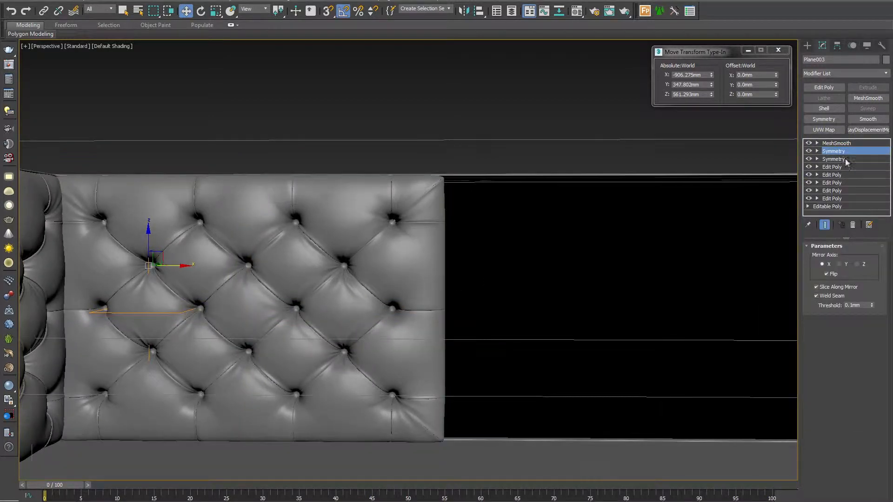
# Insert an Edit Poly modifier between the backrest panel's two Symmetry modifiers.
pyautogui.click(832, 168)
pyautogui.click(832, 160)
pyautogui.keyDown('alt'); pyautogui.moveTo(472, 315); pyautogui.dragTo(459, 324, button='middle'); pyautogui.keyUp('alt')
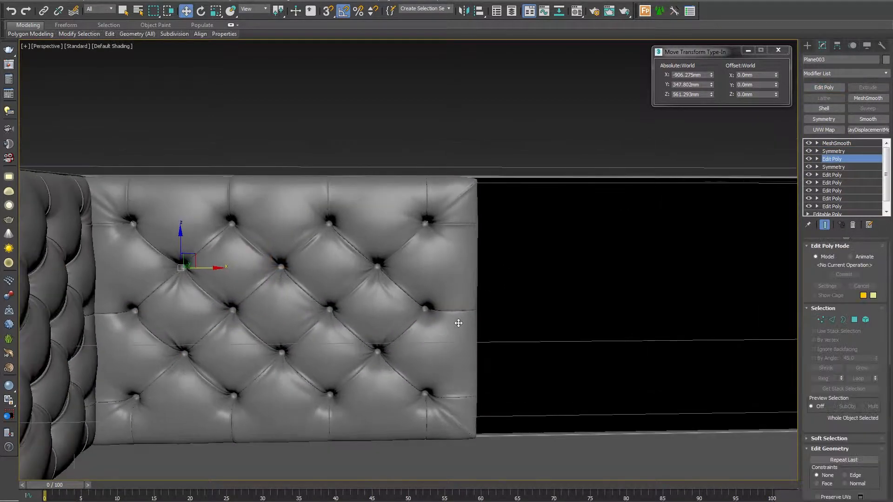
# Hide the panel's MeshSmooth effect, turn on edged faces and frame the panel in the front view.
pyautogui.click(809, 143)
pyautogui.press('F4')
pyautogui.moveTo(442, 353)
pyautogui.keyDown('alt'); pyautogui.mouseDown(button='middle')
pyautogui.moveTo(458, 341)
pyautogui.moveTo(449, 347)
pyautogui.mouseUp(button='middle'); pyautogui.keyUp('alt')
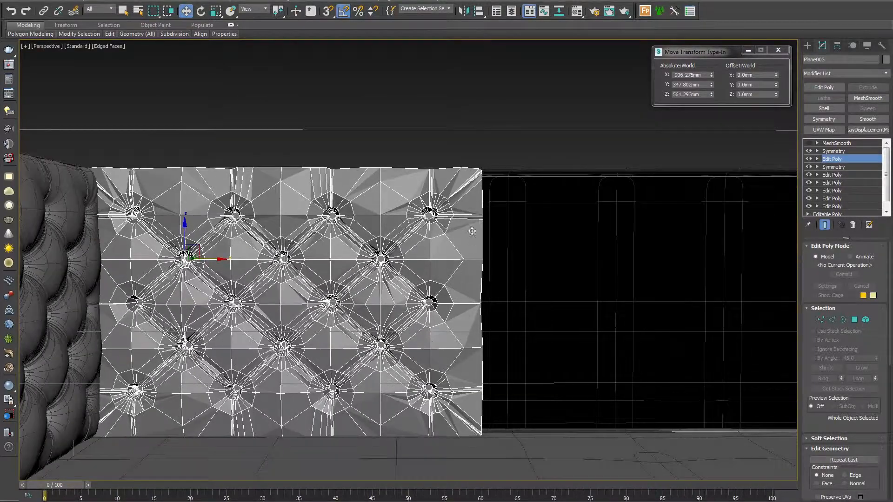
pyautogui.scroll(5, 455, 343)
pyautogui.press('f')
pyautogui.press('z')
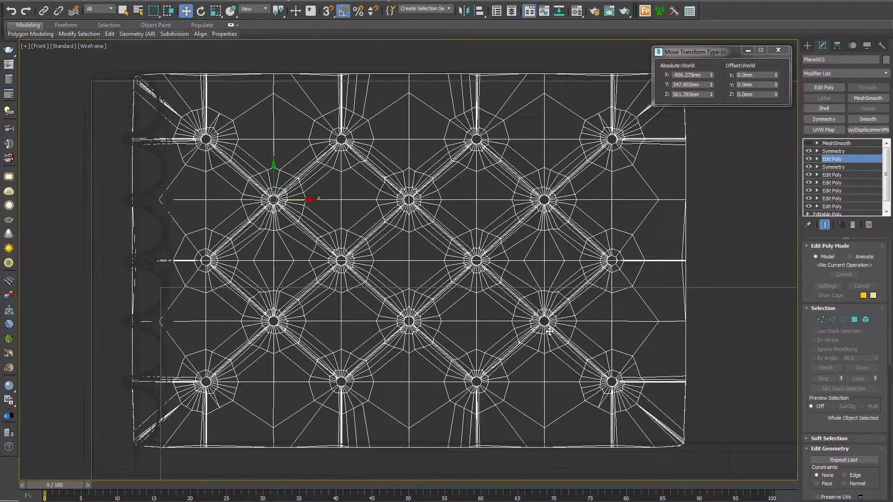
pyautogui.scroll(-5, 628, 346)
pyautogui.scroll(7, 649, 317)
pyautogui.moveTo(560, 201); pyautogui.dragTo(505, 349, button='middle')
pyautogui.scroll(-4, 470, 242)
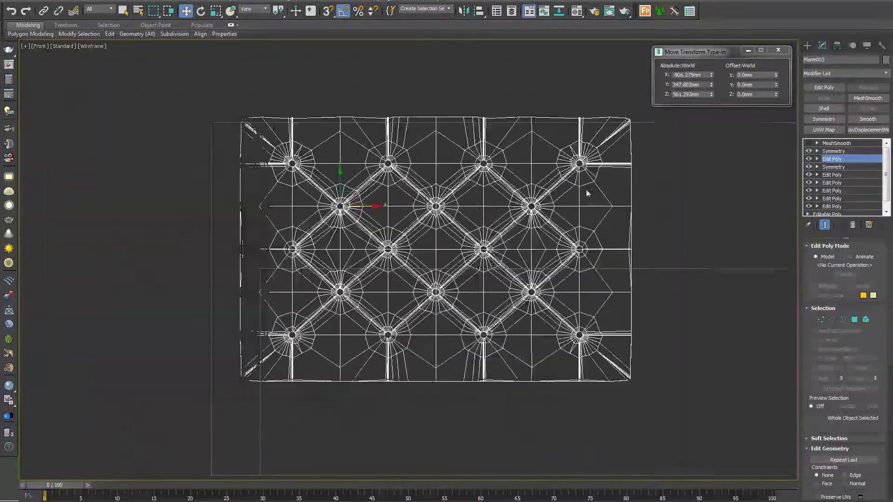
# Connect the top and bottom vertices of the last button in the upper staggered row with a vertical edge.
pyautogui.scroll(8, 461, 271)
pyautogui.moveTo(510, 249); pyautogui.dragTo(518, 264)
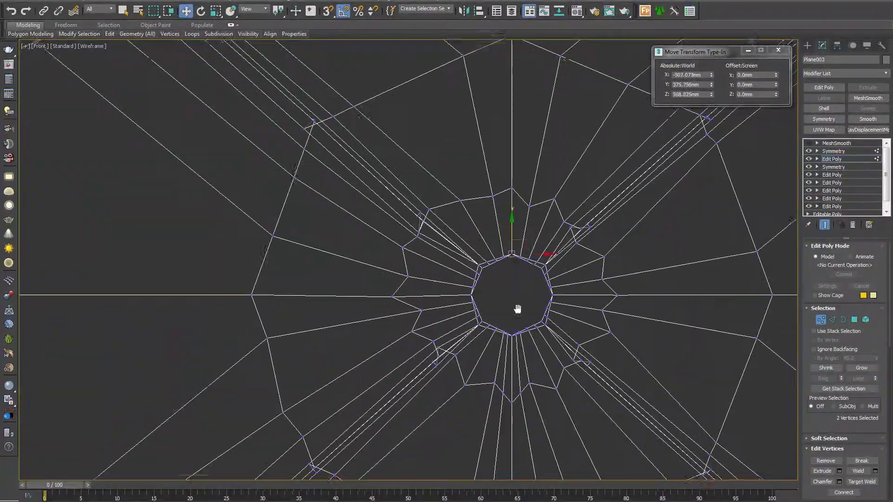
pyautogui.scroll(5, 518, 331)
pyautogui.keyDown('ctrl'); pyautogui.moveTo(519, 334); pyautogui.dragTo(527, 353); pyautogui.keyUp('ctrl')
pyautogui.hotkey('ctrl', 'shift', 'e')
pyautogui.moveTo(554, 414); pyautogui.dragTo(533, 292, button='middle')
pyautogui.scroll(-6, 530, 279)
pyautogui.moveTo(508, 406); pyautogui.dragTo(509, 298, button='middle')
pyautogui.scroll(-4, 509, 301)
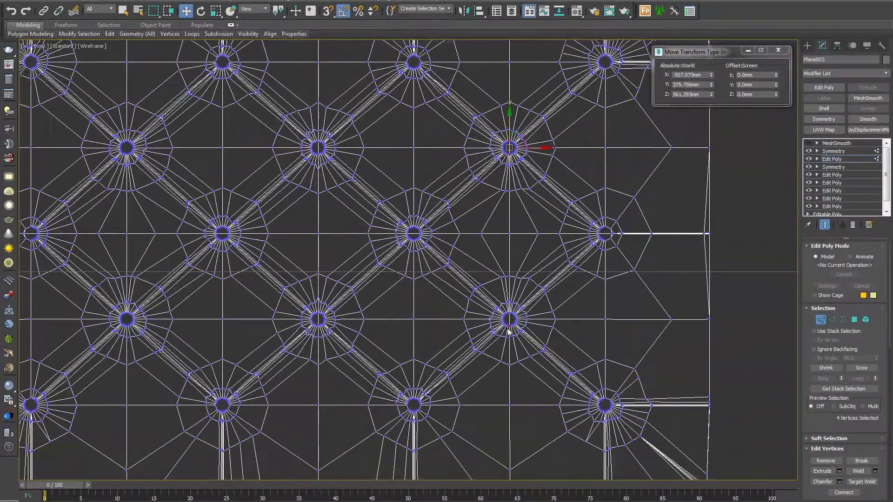
pyautogui.scroll(6, 513, 322)
pyautogui.scroll(-7, 514, 321)
# Delete all panel polygons beyond the vertical centreline of the last staggered button column.
pyautogui.click(854, 319)
pyautogui.hotkey('ctrl', 'a')
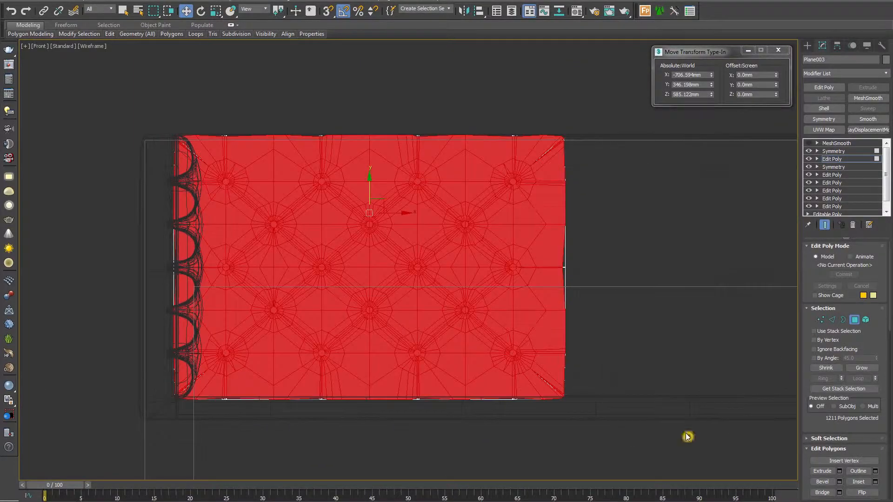
pyautogui.moveTo(486, 88); pyautogui.dragTo(487, 88)
pyautogui.scroll(5, 500, 264)
pyautogui.press('Delete')
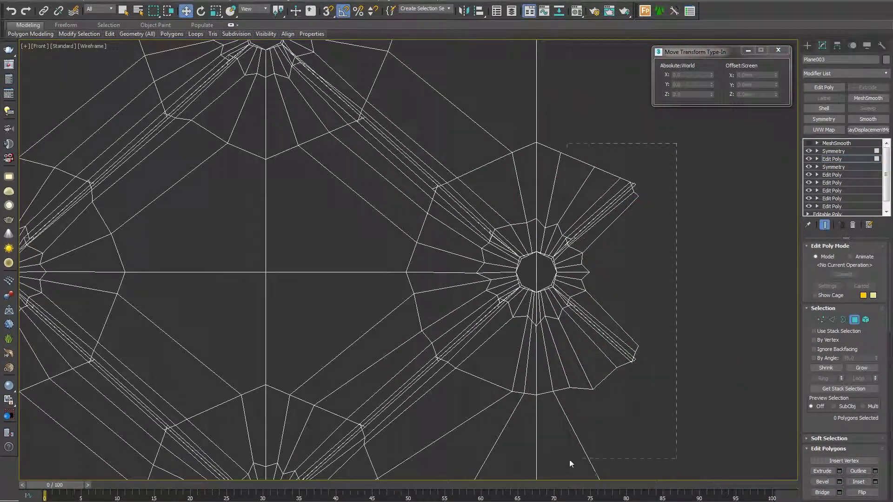
pyautogui.moveTo(542, 440); pyautogui.dragTo(540, 435)
pyautogui.press('Delete')
pyautogui.moveTo(542, 303); pyautogui.dragTo(546, 206, button='middle')
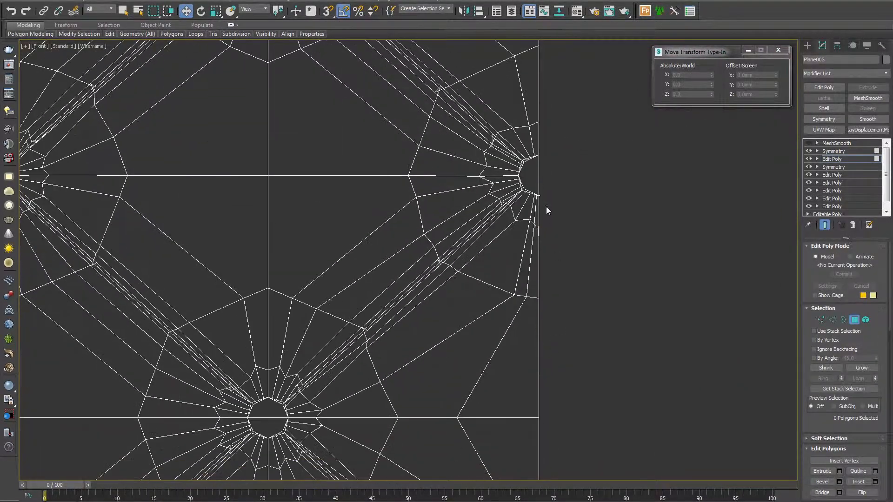
# Add a Symmetry modifier on the Y axis with Flip enabled, and move its mirror plane to X -507.171 mm to close the seam.
pyautogui.scroll(6, 546, 204)
pyautogui.scroll(-8, 556, 242)
pyautogui.scroll(6, 524, 168)
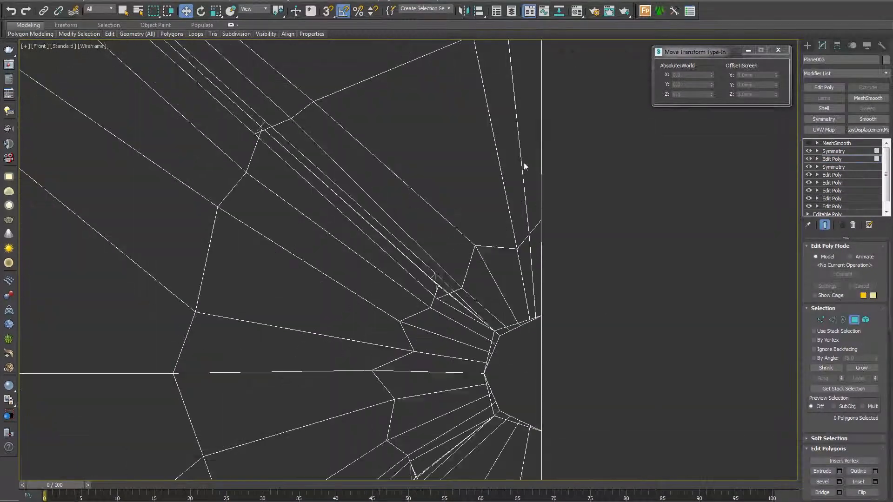
pyautogui.scroll(-7, 525, 264)
pyautogui.moveTo(527, 264); pyautogui.dragTo(443, 356, button='middle')
pyautogui.click(856, 319)
pyautogui.click(817, 122)
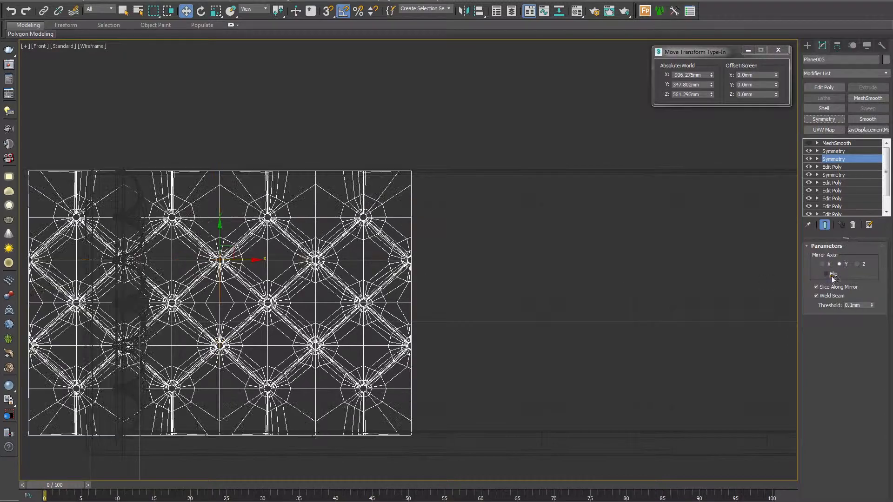
pyautogui.scroll(10, 457, 311)
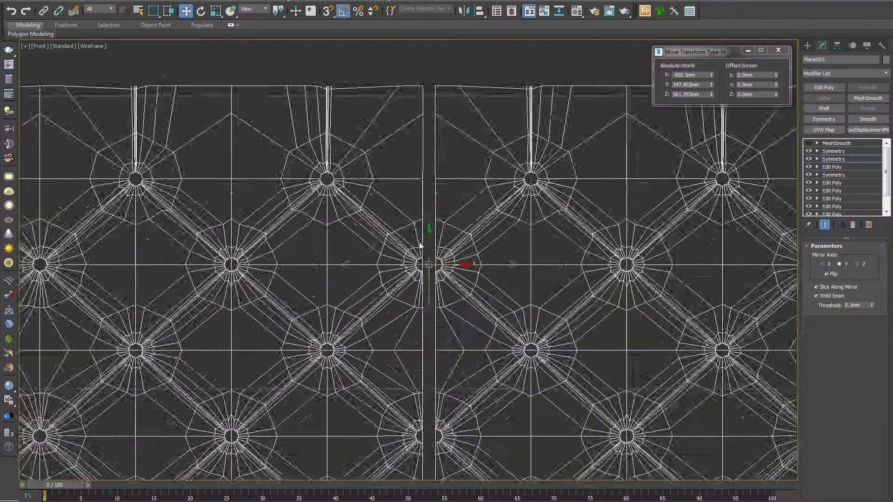
pyautogui.moveTo(458, 311); pyautogui.dragTo(433, 303)
pyautogui.scroll(-8, 438, 261)
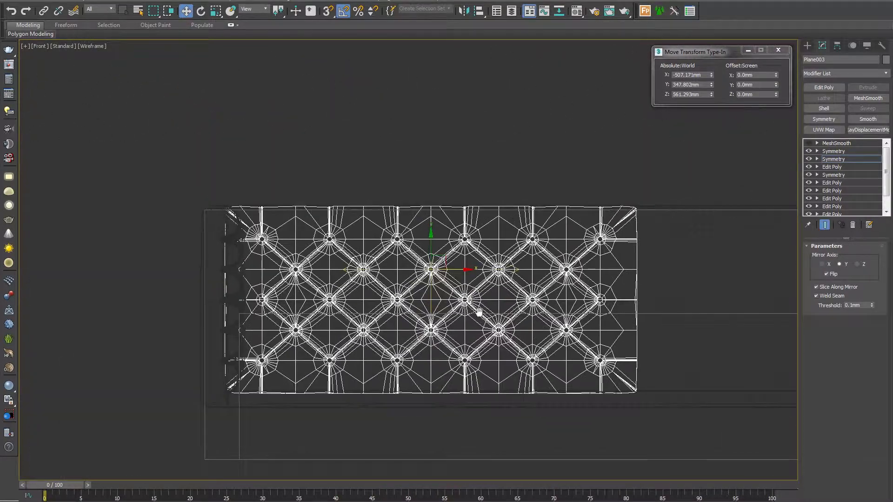
pyautogui.scroll(2, 487, 327)
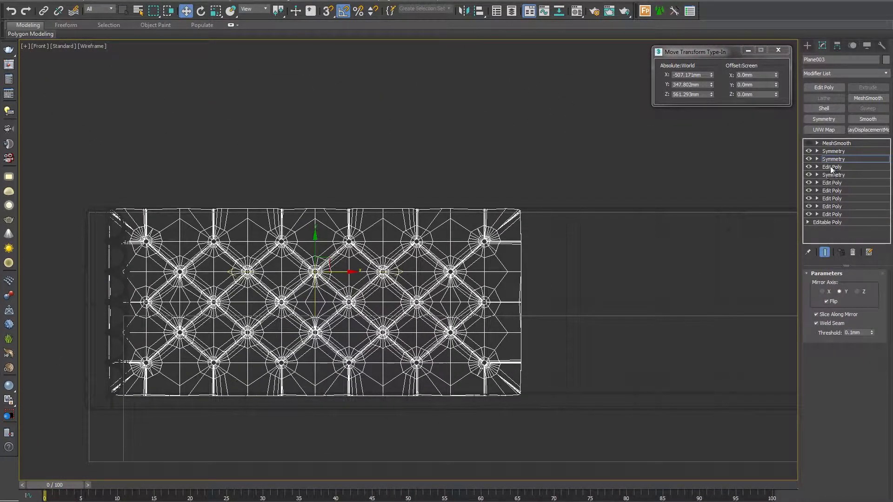
# Add an Edit Poly modifier above the new Symmetry and show the front view shaded at the panel's lower free corner.
pyautogui.click(824, 88)
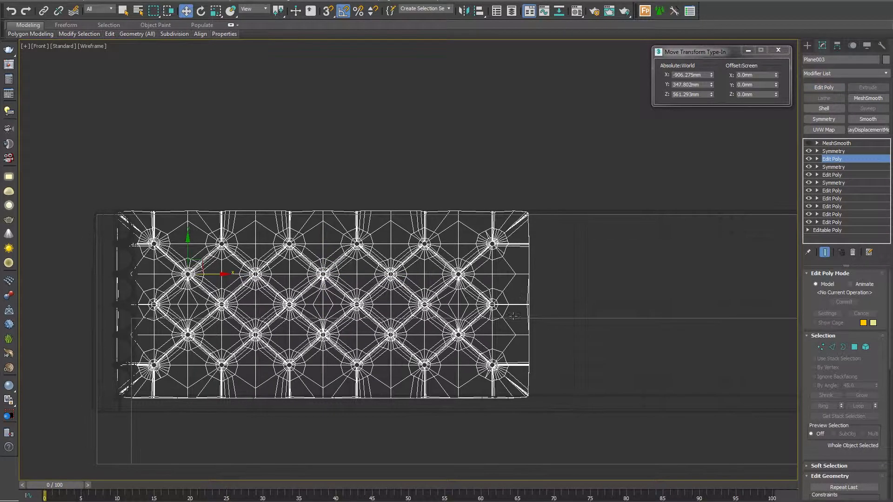
pyautogui.scroll(-2, 451, 375)
pyautogui.scroll(6, 450, 375)
pyautogui.scroll(-5, 451, 375)
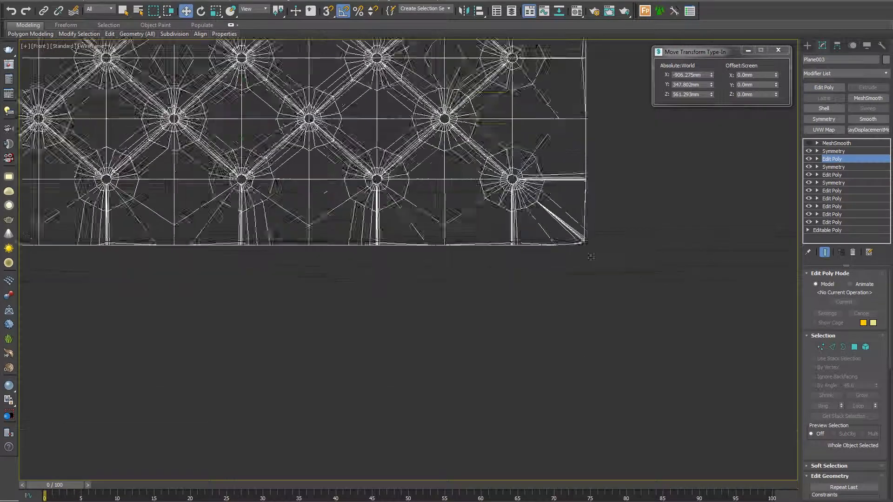
pyautogui.press('F3')
pyautogui.scroll(1, 465, 367)
pyautogui.scroll(4, 447, 372)
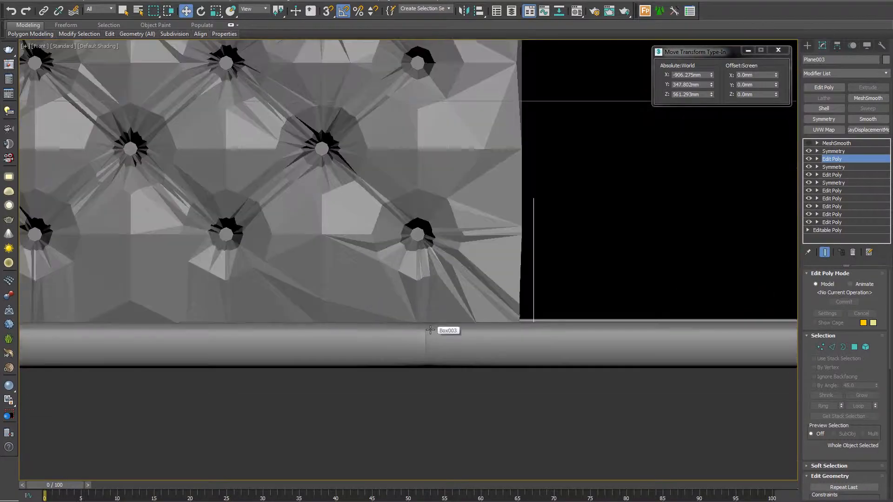
# Check the extended panel against the backrest frame and remove that panel from the backrest.
pyautogui.scroll(-5, 465, 370)
pyautogui.scroll(2, 408, 367)
pyautogui.scroll(2, 407, 367)
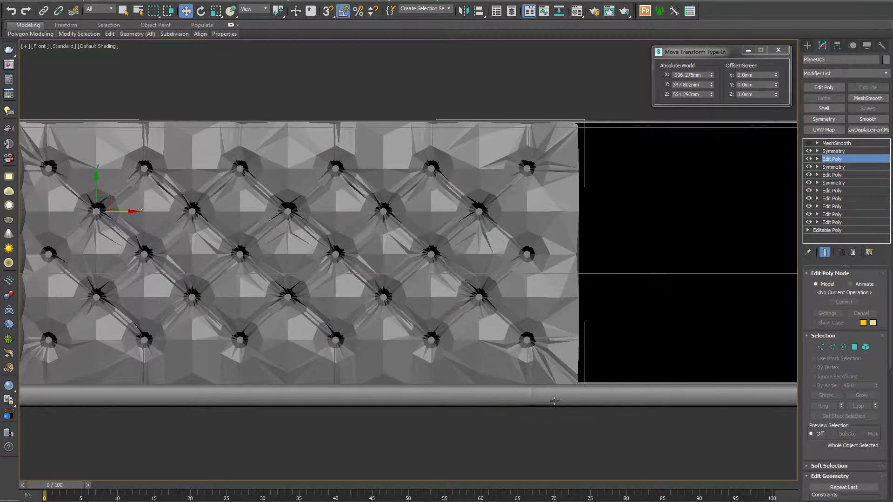
pyautogui.press('F3')
pyautogui.moveTo(560, 398)
pyautogui.mouseDown(button='middle')
pyautogui.moveTo(479, 398)
pyautogui.moveTo(557, 402)
pyautogui.mouseUp(button='middle')
pyautogui.scroll(-2, 580, 401)
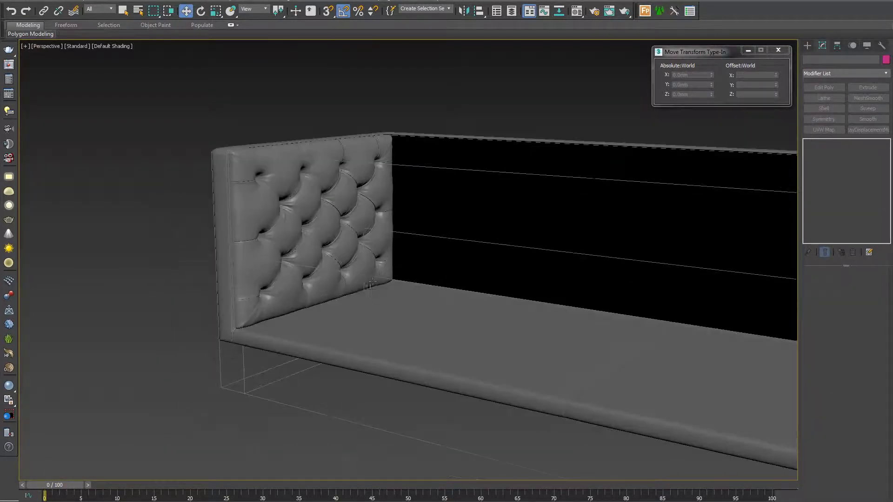
# Make a rotated copy of the tufted arm panel so it faces forward, and move it toward the backrest.
pyautogui.click(248, 318)
pyautogui.moveTo(207, 318)
pyautogui.keyDown('shift'); pyautogui.mouseDown()
pyautogui.moveTo(199, 315)
pyautogui.moveTo(255, 316)
pyautogui.mouseUp(); pyautogui.keyUp('shift')
pyautogui.click(440, 296)
pyautogui.press('w')
pyautogui.keyDown('alt'); pyautogui.moveTo(326, 347); pyautogui.dragTo(292, 359, button='middle'); pyautogui.keyUp('alt')
pyautogui.moveTo(279, 282)
pyautogui.mouseDown()
pyautogui.moveTo(363, 281)
pyautogui.moveTo(430, 265)
pyautogui.mouseUp()
# Fit the copied panel against the backrest and inside the arm corner at X -904.24 mm and Y 348.958 mm.
pyautogui.scroll(5, 407, 252)
pyautogui.keyDown('alt'); pyautogui.moveTo(372, 254); pyautogui.dragTo(255, 320, button='middle'); pyautogui.keyUp('alt')
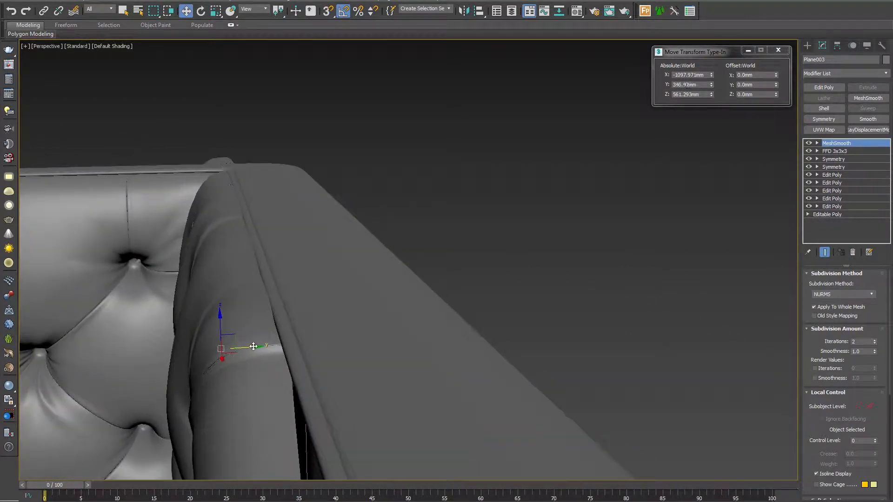
pyautogui.moveTo(252, 346); pyautogui.dragTo(255, 347)
pyautogui.keyDown('alt'); pyautogui.moveTo(255, 347); pyautogui.dragTo(389, 354, button='middle'); pyautogui.keyUp('alt')
pyautogui.scroll(-2, 394, 342)
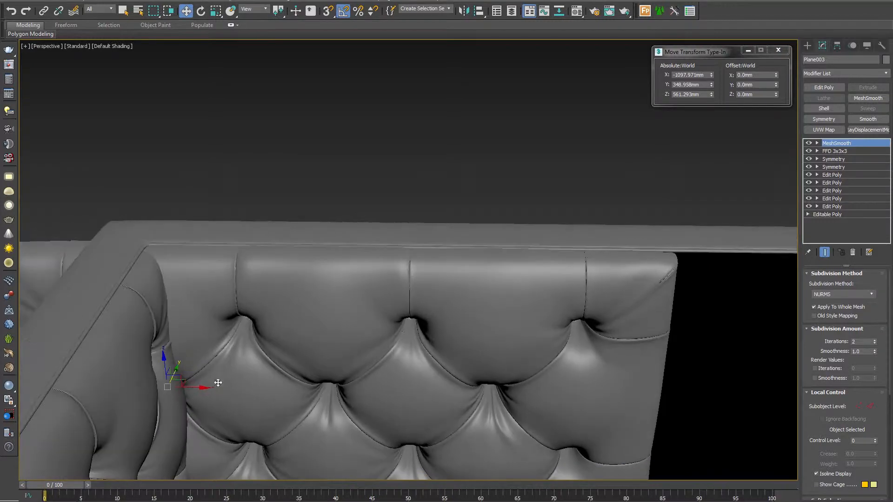
pyautogui.moveTo(202, 385); pyautogui.dragTo(355, 387)
pyautogui.scroll(-5, 354, 387)
pyautogui.moveTo(355, 387); pyautogui.dragTo(357, 325, button='middle')
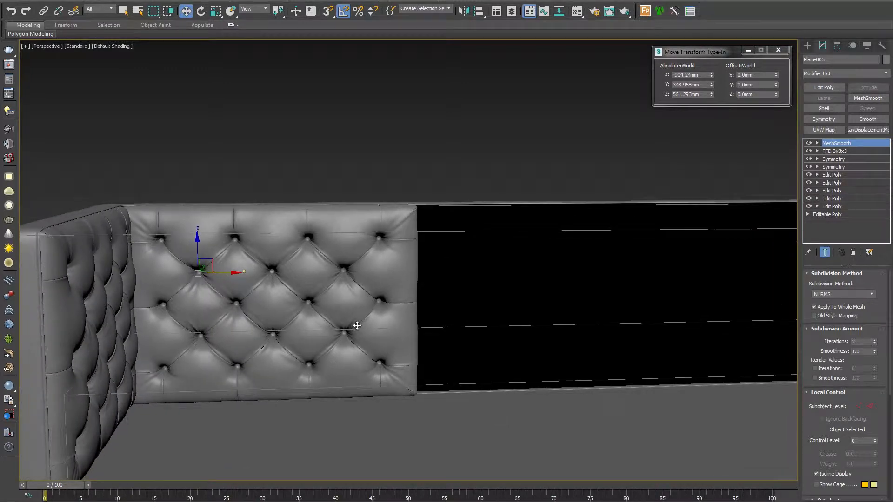
# Remove the FFD 3x3x3 and MeshSmooth modifiers from the copied backrest panel.
pyautogui.scroll(3, 343, 275)
pyautogui.moveTo(659, 224); pyautogui.dragTo(669, 183, button='middle')
pyautogui.keyDown('alt'); pyautogui.moveTo(428, 325); pyautogui.dragTo(438, 339, button='middle'); pyautogui.keyUp('alt')
pyautogui.moveTo(439, 338); pyautogui.dragTo(434, 326, button='middle')
pyautogui.click(832, 159)
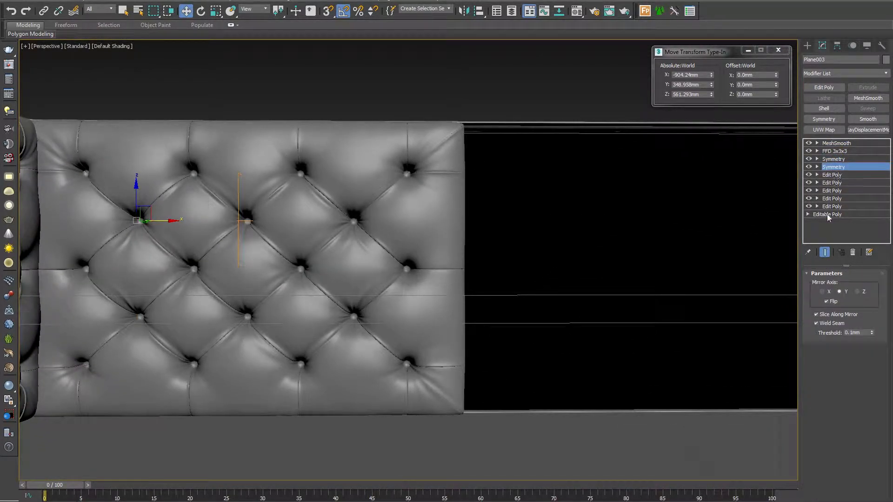
pyautogui.click(827, 215)
pyautogui.click(834, 168)
pyautogui.keyDown('alt'); pyautogui.moveTo(553, 302); pyautogui.dragTo(486, 336, button='middle'); pyautogui.keyUp('alt')
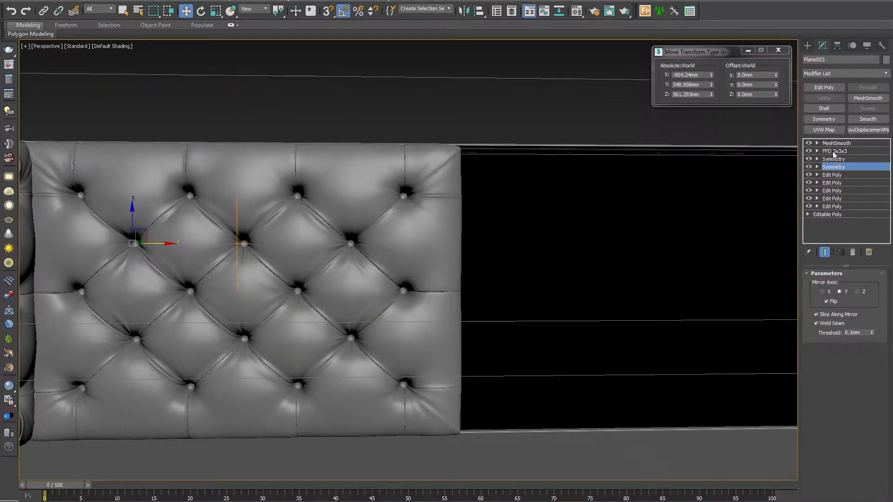
pyautogui.rightClick(834, 155)
pyautogui.click(791, 166)
pyautogui.rightClick(834, 144)
pyautogui.click(790, 162)
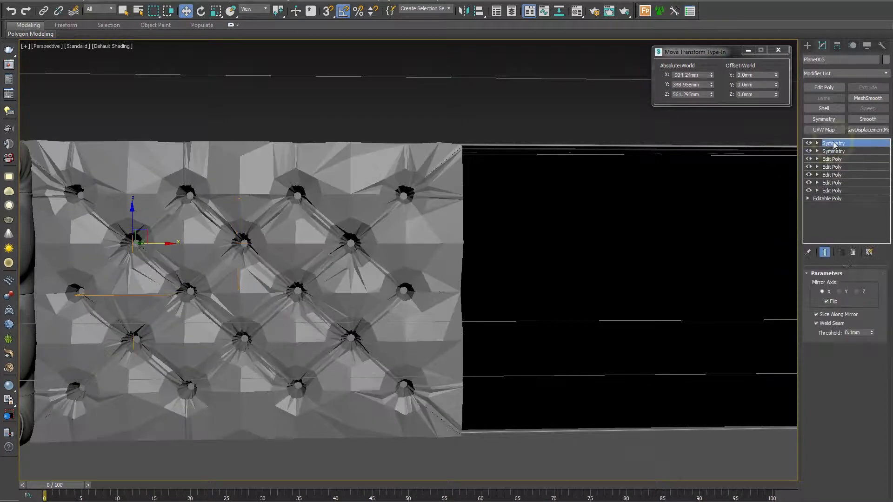
# Collapse the panel below its upper Symmetry into an Editable Poly, keeping that flipped X-axis Symmetry on top.
pyautogui.moveTo(662, 312); pyautogui.dragTo(615, 299, button='middle')
pyautogui.rightClick(834, 144)
pyautogui.click(792, 161)
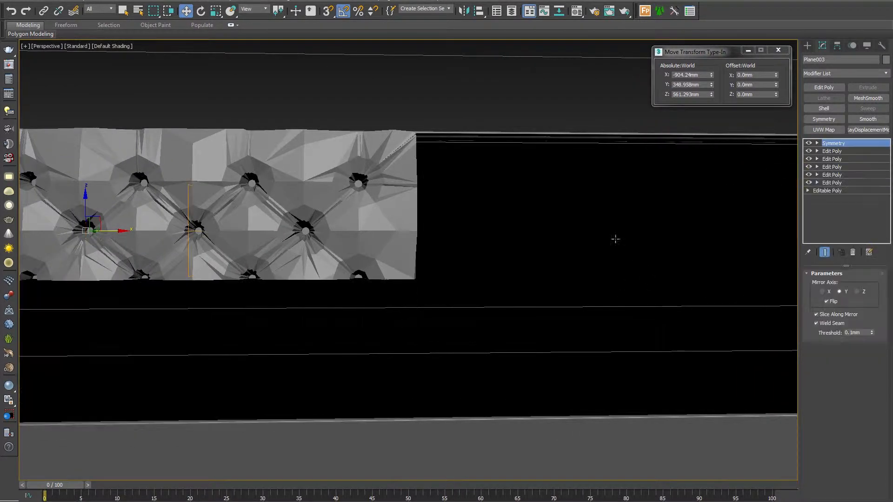
pyautogui.rightClick(417, 170)
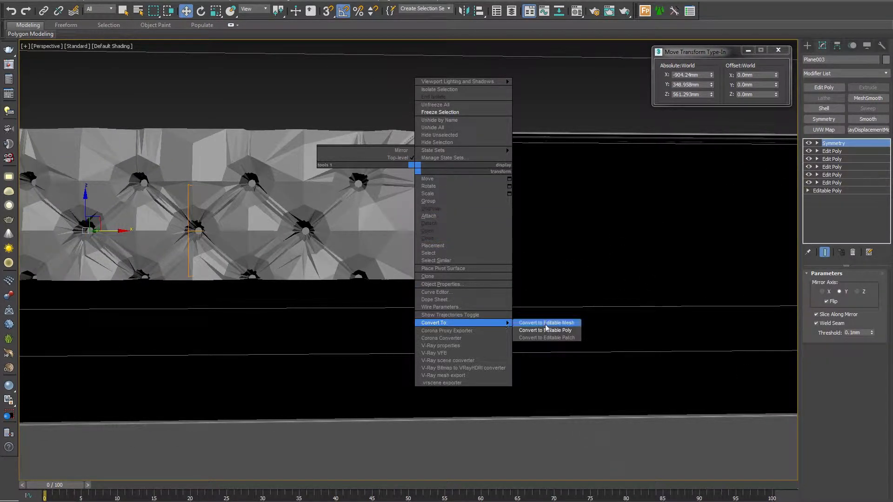
pyautogui.click(545, 330)
pyautogui.click(835, 151)
pyautogui.press('F4')
pyautogui.moveTo(350, 283); pyautogui.dragTo(391, 298, button='middle')
pyautogui.scroll(-3, 443, 302)
pyautogui.scroll(-6, 442, 301)
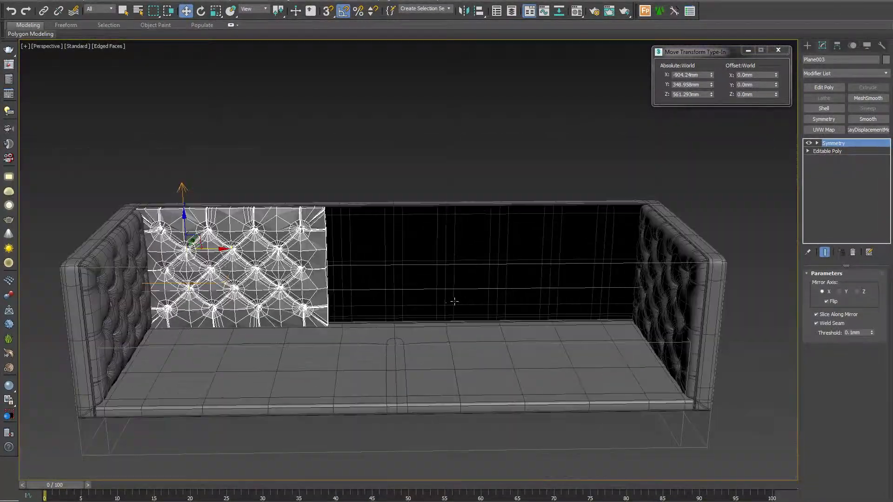
# Add a second Symmetry with Flip on the Y axis and move its mirror plane to the middle of the backrest.
pyautogui.click(827, 151)
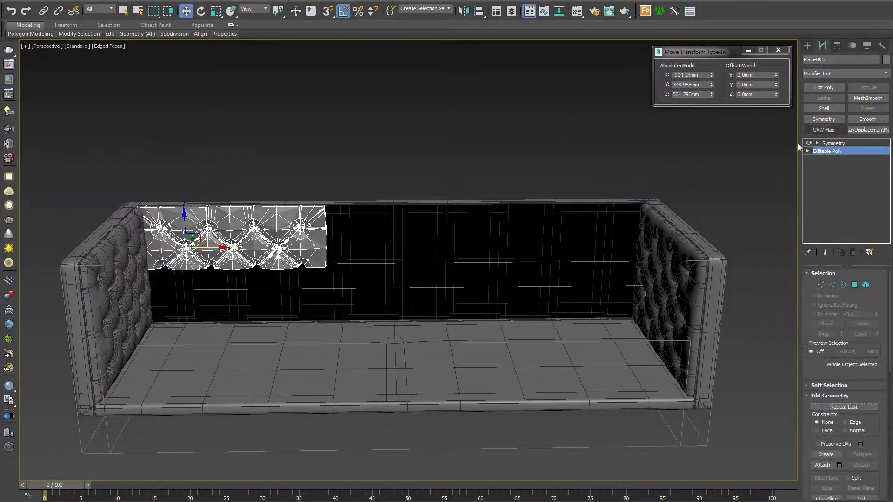
pyautogui.click(833, 143)
pyautogui.click(833, 119)
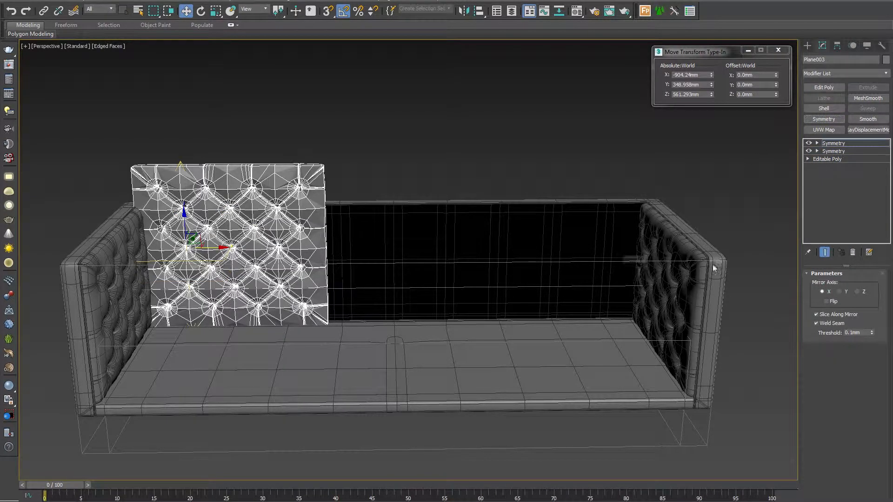
pyautogui.click(827, 302)
pyautogui.moveTo(228, 248); pyautogui.dragTo(424, 252)
# Add a MeshSmooth modifier with 3 iterations to the mirrored backrest panels and inspect the far half.
pyautogui.click(868, 98)
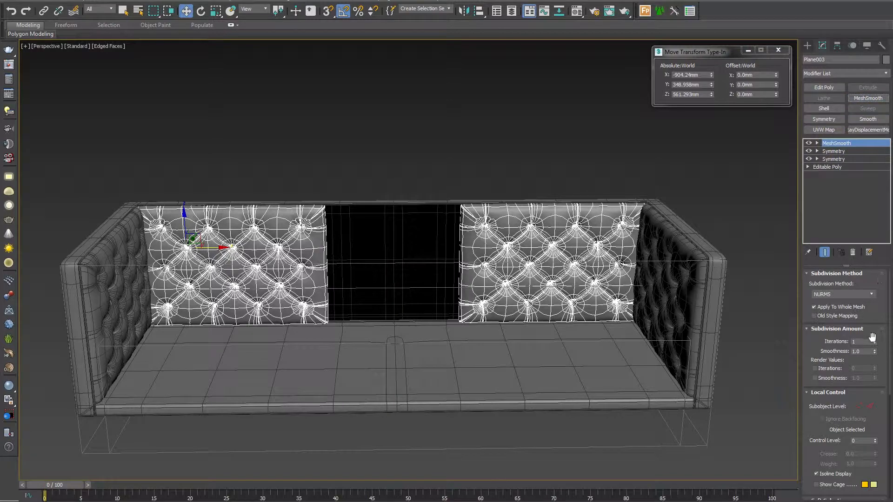
pyautogui.moveTo(455, 305); pyautogui.dragTo(389, 336, button='middle')
pyautogui.scroll(4, 523, 261)
pyautogui.press('1')
pyautogui.moveTo(558, 362); pyautogui.dragTo(582, 349, button='middle')
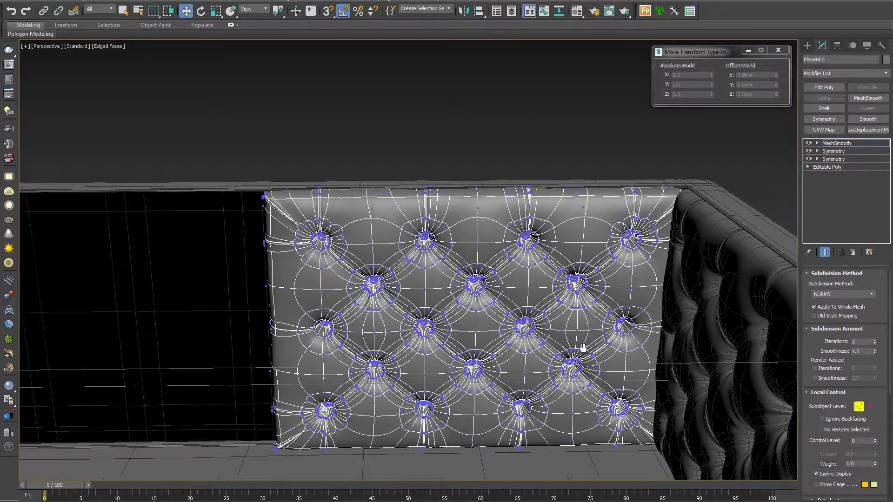
pyautogui.press('1')
# Move the mirror plane of the backrest's upper Symmetry to X 3.947 mm and examine the central gap.
pyautogui.click(827, 152)
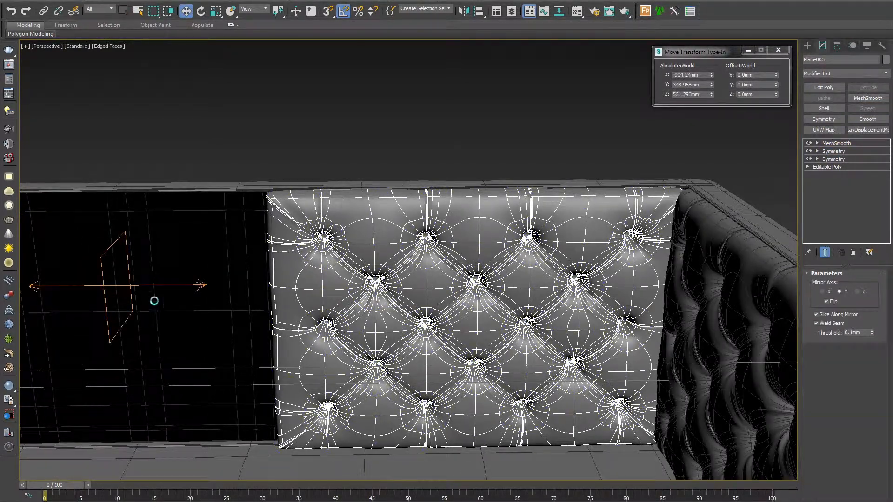
pyautogui.moveTo(140, 285); pyautogui.dragTo(153, 285)
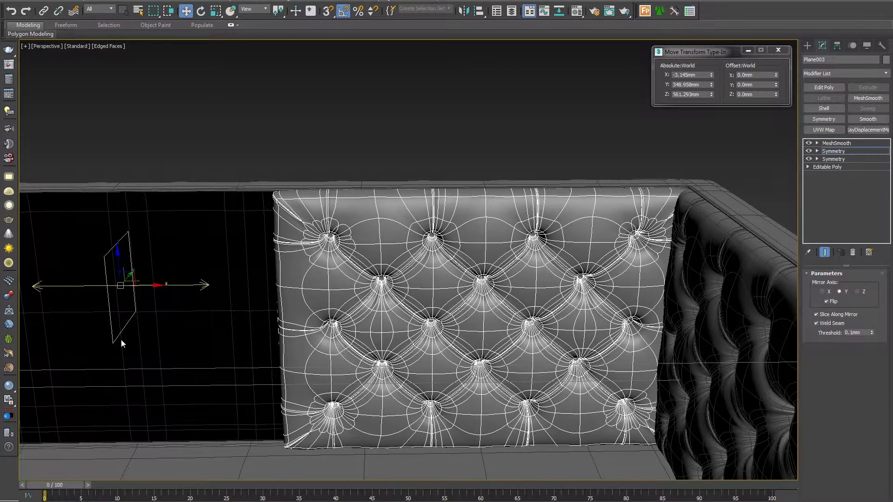
pyautogui.moveTo(347, 343); pyautogui.dragTo(528, 319, button='middle')
pyautogui.scroll(-3, 526, 319)
pyautogui.moveTo(636, 296); pyautogui.dragTo(590, 294, button='middle')
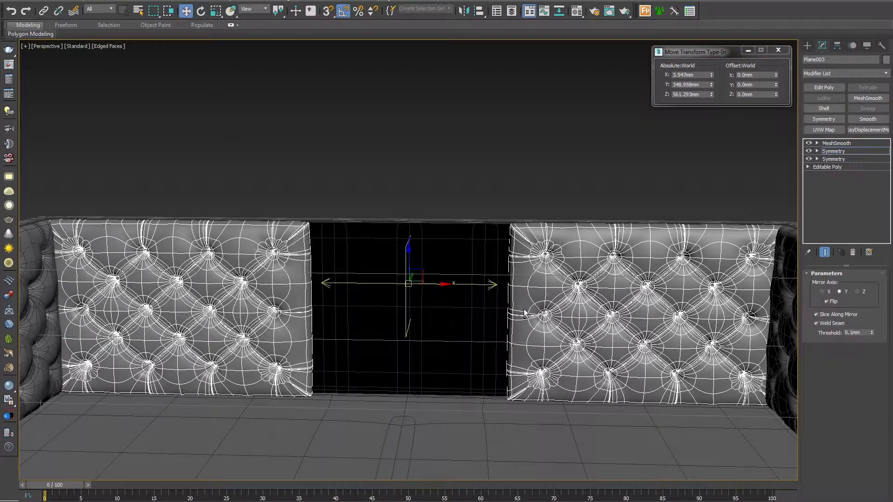
pyautogui.keyDown('alt'); pyautogui.moveTo(417, 360); pyautogui.dragTo(423, 360, button='middle'); pyautogui.keyUp('alt')
pyautogui.moveTo(423, 360); pyautogui.dragTo(450, 351, button='middle')
pyautogui.scroll(3, 418, 330)
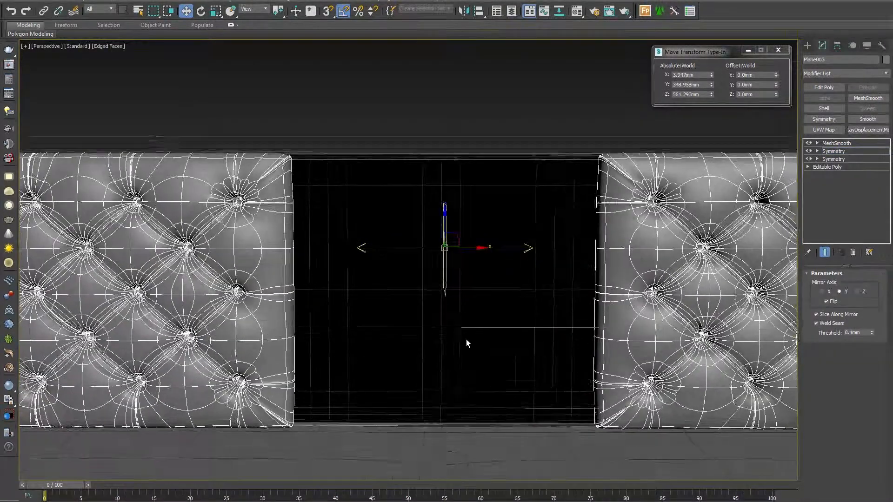
pyautogui.scroll(-2, 467, 344)
pyautogui.scroll(8, 351, 295)
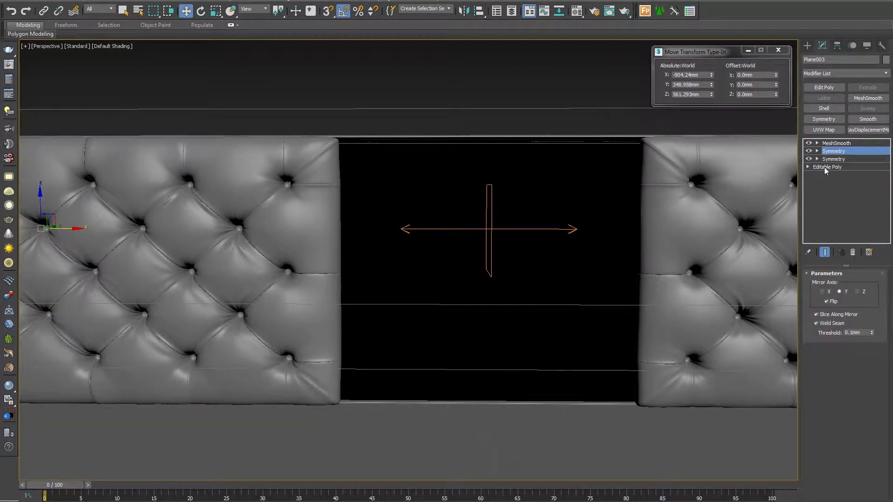
pyautogui.scroll(-8, 472, 313)
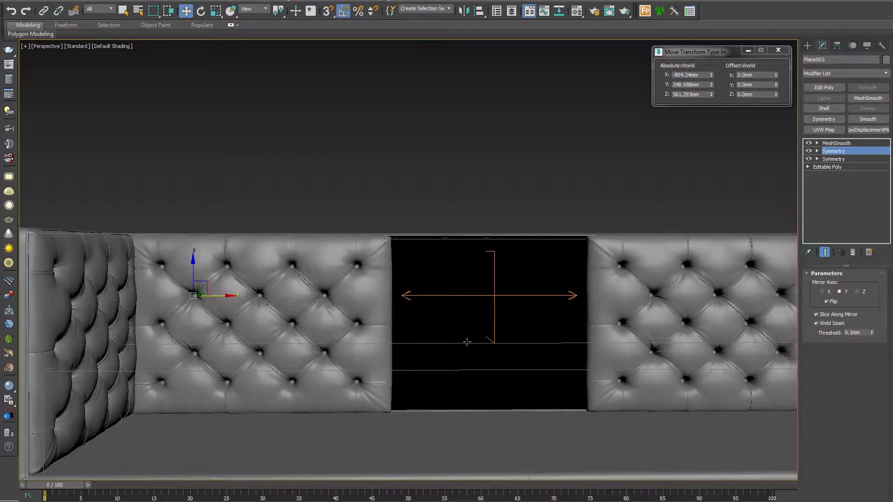
# Remove the Symmetry that mirrors across the backrest and the MeshSmooth modifier.
pyautogui.moveTo(413, 352); pyautogui.dragTo(430, 353, button='middle')
pyautogui.rightClick(806, 151)
pyautogui.click(802, 160)
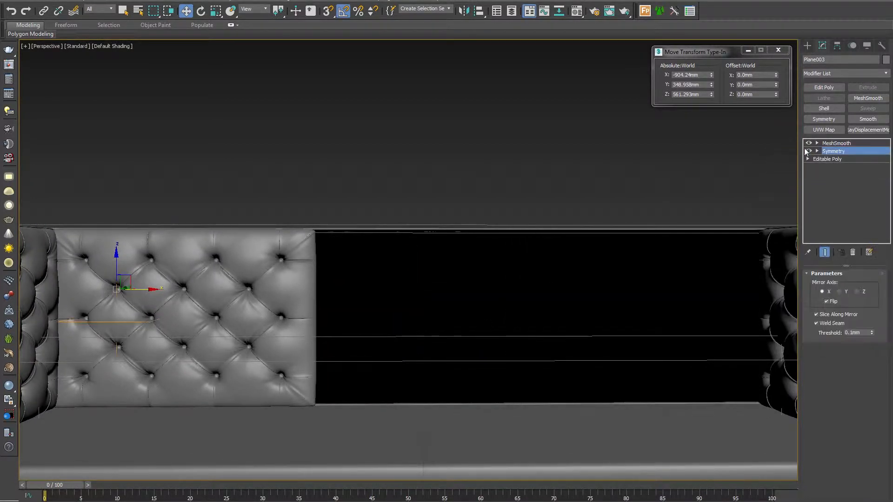
pyautogui.rightClick(807, 143)
pyautogui.click(791, 153)
# Show the panel's base mesh in a wireframe front view and select the polygons at its free end.
pyautogui.press('F3')
pyautogui.scroll(2, 370, 343)
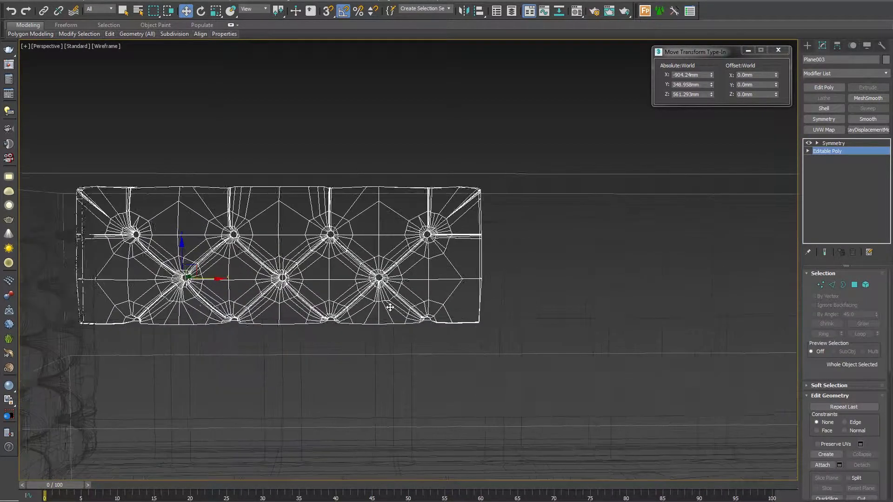
pyautogui.press('4')
pyautogui.hotkey('ctrl', 'a')
pyautogui.click(503, 343)
pyautogui.moveTo(573, 132); pyautogui.dragTo(448, 375)
pyautogui.press('f')
pyautogui.scroll(5, 396, 371)
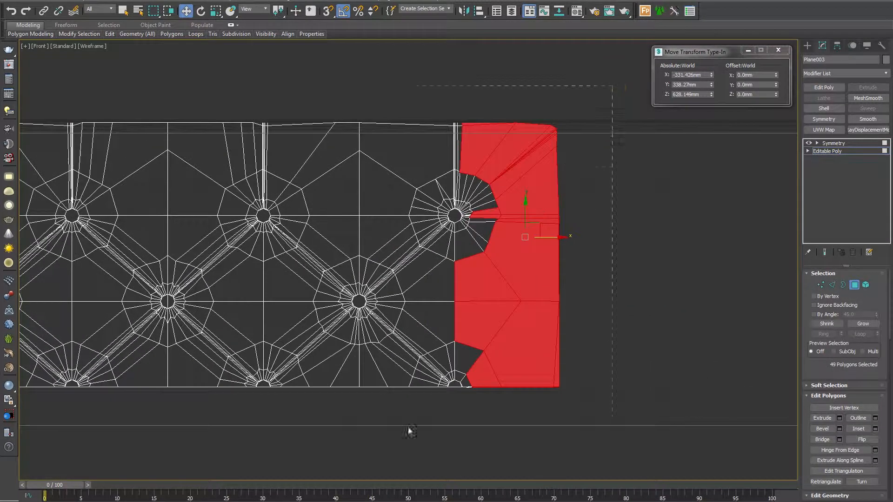
pyautogui.moveTo(361, 429); pyautogui.dragTo(360, 429)
# Connect the top and bottom vertices of the last button in the upper staggered row with a vertical edge.
pyautogui.scroll(6, 353, 326)
pyautogui.press('1')
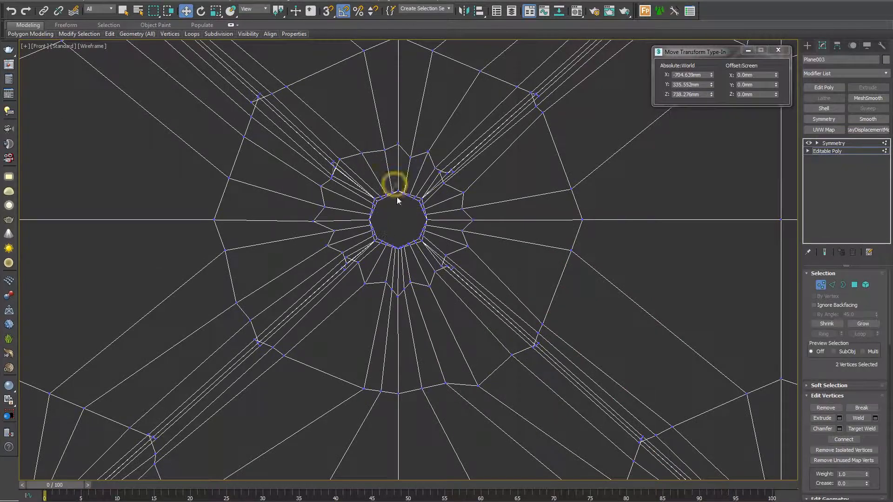
pyautogui.scroll(4, 401, 222)
pyautogui.keyDown('ctrl'); pyautogui.moveTo(396, 280); pyautogui.dragTo(409, 317); pyautogui.keyUp('ctrl')
pyautogui.hotkey('ctrl', 'shift', 'e')
pyautogui.moveTo(410, 337); pyautogui.dragTo(348, 293, button='middle')
pyautogui.scroll(-10, 345, 279)
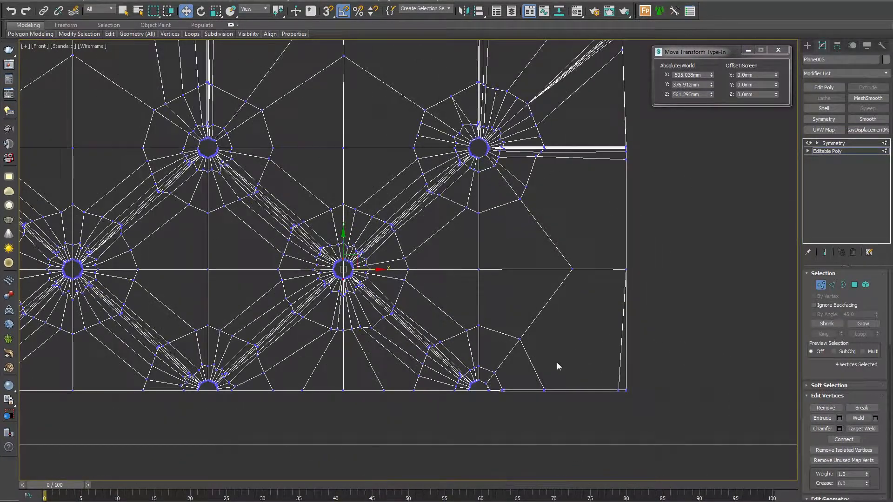
# Delete all vertices beyond the vertical centreline of the last staggered button at the panel's free end.
pyautogui.scroll(-2, 581, 379)
pyautogui.moveTo(586, 382); pyautogui.dragTo(656, 410, button='middle')
pyautogui.moveTo(656, 411); pyautogui.dragTo(491, 212)
pyautogui.press('Delete')
pyautogui.moveTo(492, 347); pyautogui.dragTo(492, 353, button='middle')
pyautogui.scroll(6, 491, 353)
pyautogui.moveTo(521, 403); pyautogui.dragTo(433, 228)
pyautogui.scroll(8, 458, 307)
pyautogui.press('Delete')
pyautogui.scroll(-12, 452, 254)
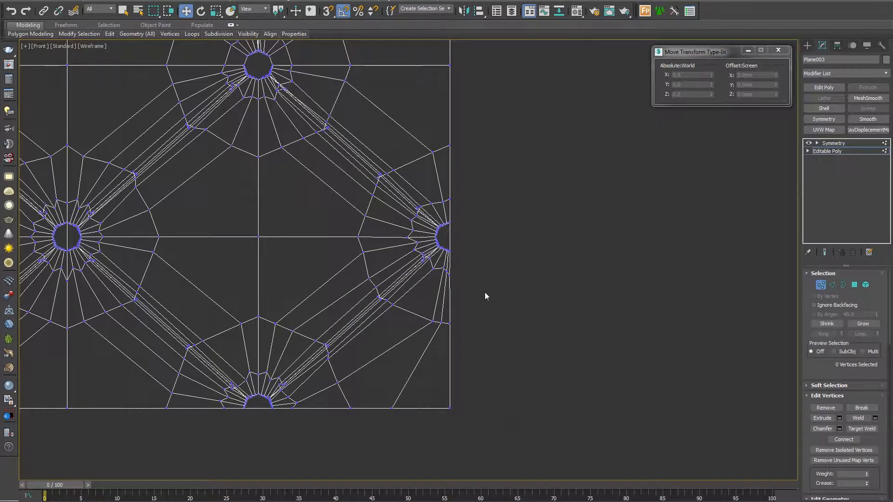
# Add a Symmetry modifier at the top of the stack, mirroring on the Y axis with Flip enabled.
pyautogui.click(854, 284)
pyautogui.scroll(-3, 487, 303)
pyautogui.moveTo(558, 392); pyautogui.dragTo(262, 236)
pyautogui.moveTo(332, 320); pyautogui.dragTo(246, 325, button='middle')
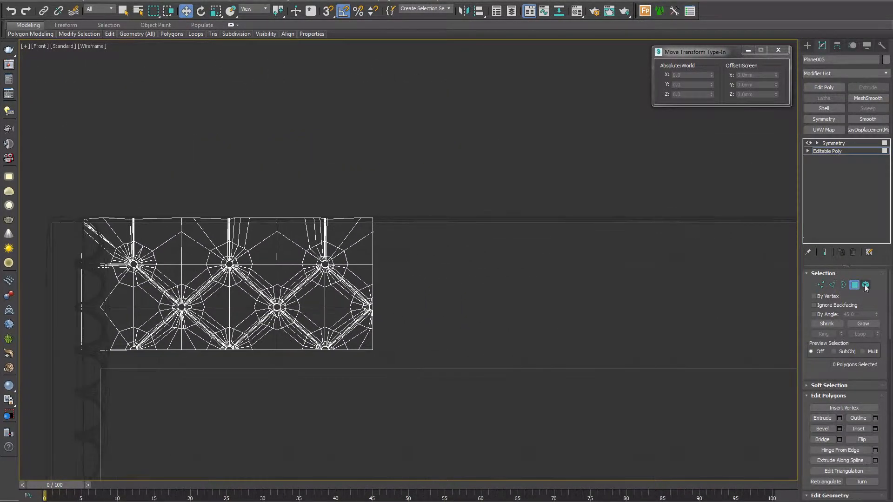
pyautogui.click(835, 120)
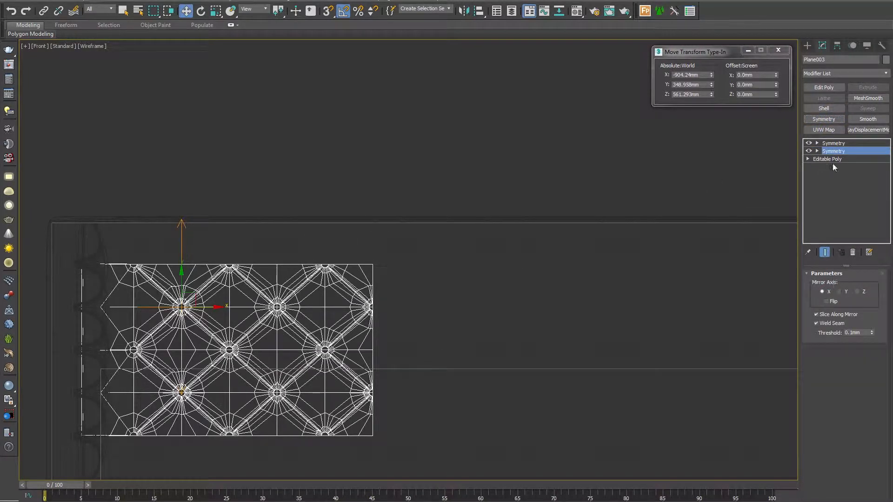
pyautogui.moveTo(835, 141); pyautogui.dragTo(835, 141)
pyautogui.moveTo(661, 218); pyautogui.dragTo(666, 191, button='middle')
pyautogui.click(840, 293)
pyautogui.click(828, 302)
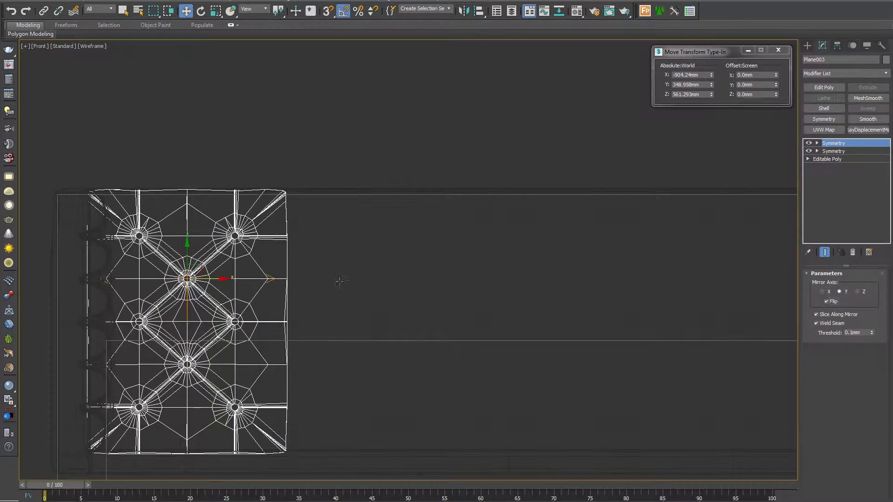
# Move the new Symmetry's mirror plane to X -505.073 mm to close the seam through the cut button column.
pyautogui.press('1')
pyautogui.moveTo(219, 281); pyautogui.dragTo(409, 280)
pyautogui.scroll(8, 329, 295)
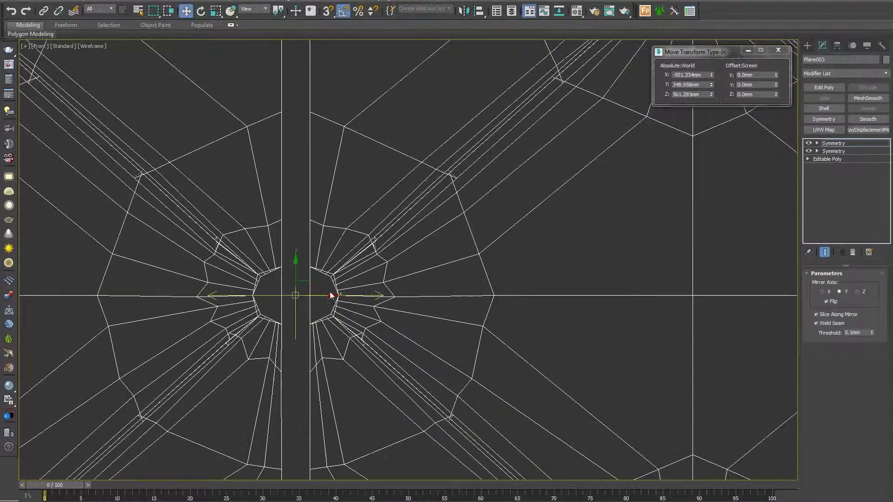
pyautogui.moveTo(324, 295); pyautogui.dragTo(316, 294)
pyautogui.scroll(-10, 335, 343)
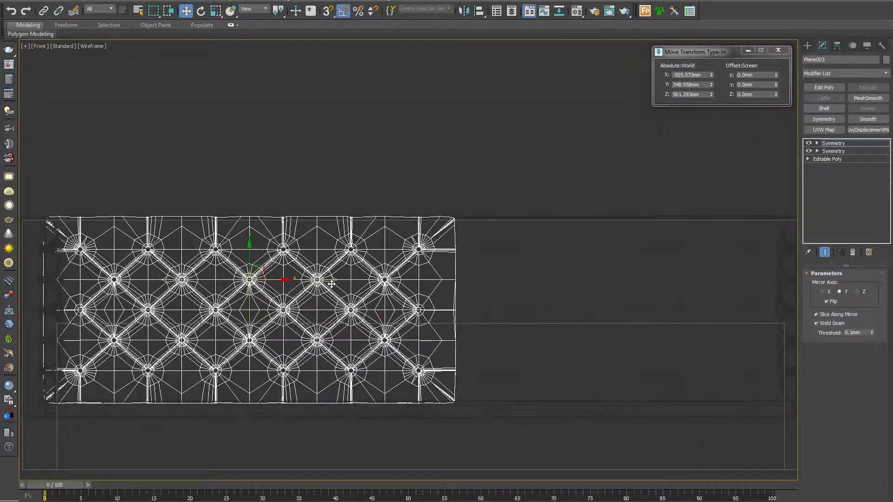
# Examine the extended panel's free lower corner and the mesh around its corner button.
pyautogui.moveTo(424, 322)
pyautogui.mouseDown(button='middle')
pyautogui.moveTo(464, 245)
pyautogui.moveTo(474, 200)
pyautogui.mouseUp(button='middle')
pyautogui.scroll(3, 405, 265)
pyautogui.press('F3')
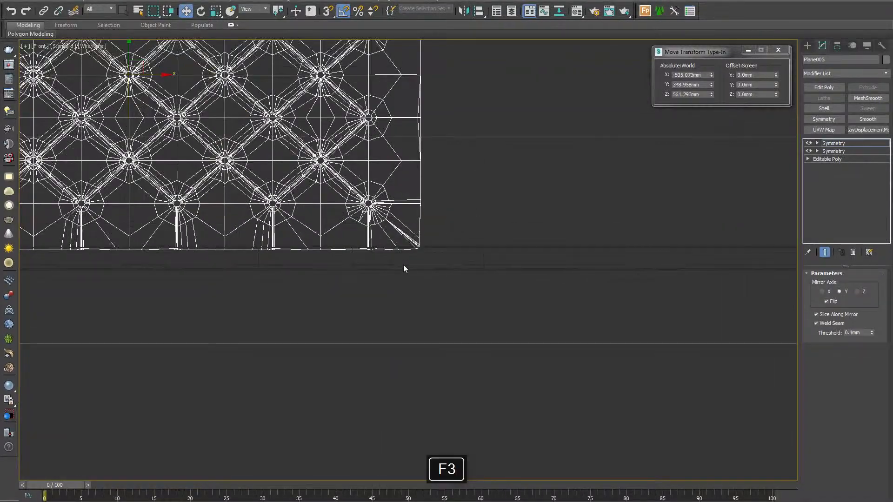
pyautogui.scroll(-3, 409, 272)
pyautogui.press('F3')
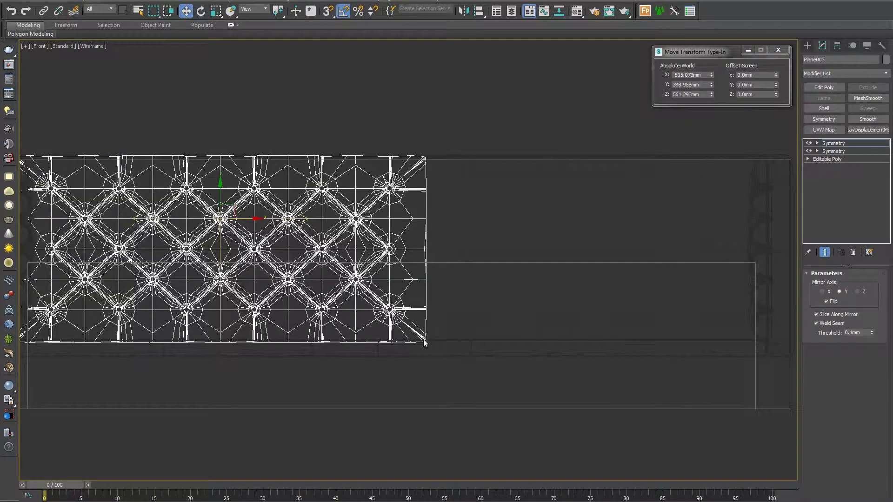
pyautogui.moveTo(417, 289); pyautogui.dragTo(415, 332, button='middle')
pyautogui.scroll(5, 393, 206)
pyautogui.moveTo(393, 206); pyautogui.dragTo(428, 227, button='middle')
pyautogui.moveTo(423, 293); pyautogui.dragTo(422, 263, button='middle')
pyautogui.scroll(5, 391, 331)
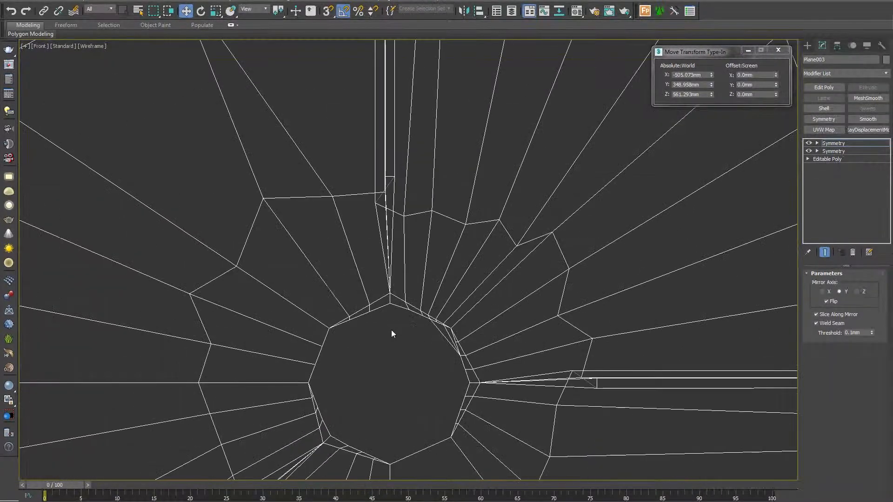
# Add a third Symmetry modifier, mirroring on Y with Flip enabled, and move its mirror plane to about X -4.9 mm.
pyautogui.scroll(-6, 392, 330)
pyautogui.moveTo(445, 369); pyautogui.dragTo(485, 303, button='middle')
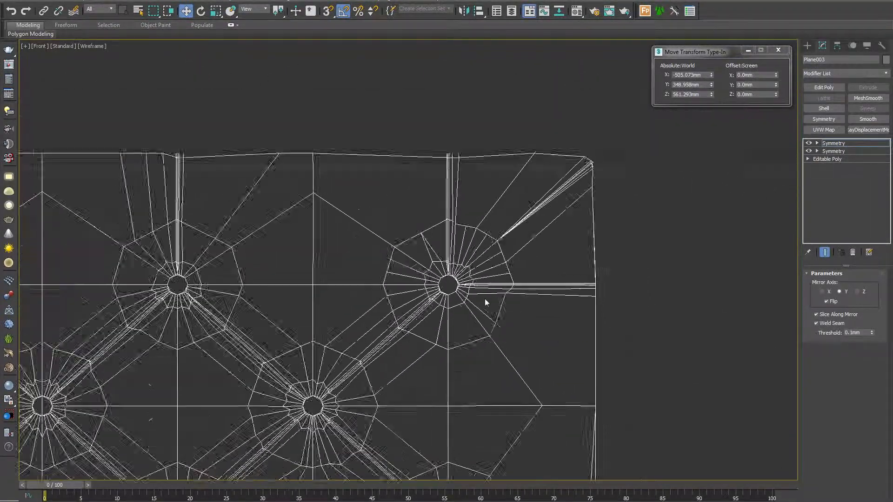
pyautogui.scroll(-6, 485, 302)
pyautogui.moveTo(552, 355); pyautogui.dragTo(538, 377, button='middle')
pyautogui.moveTo(554, 245); pyautogui.dragTo(464, 253, button='middle')
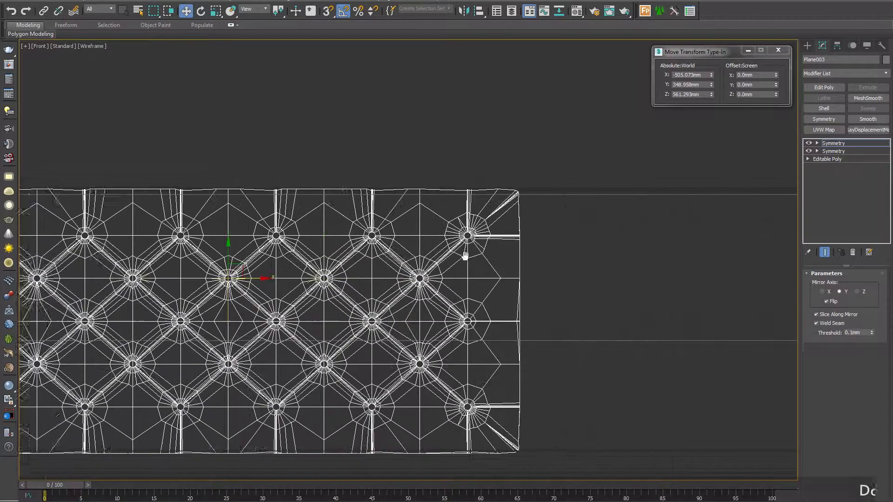
pyautogui.scroll(-2, 465, 253)
pyautogui.moveTo(498, 280); pyautogui.dragTo(431, 296, button='middle')
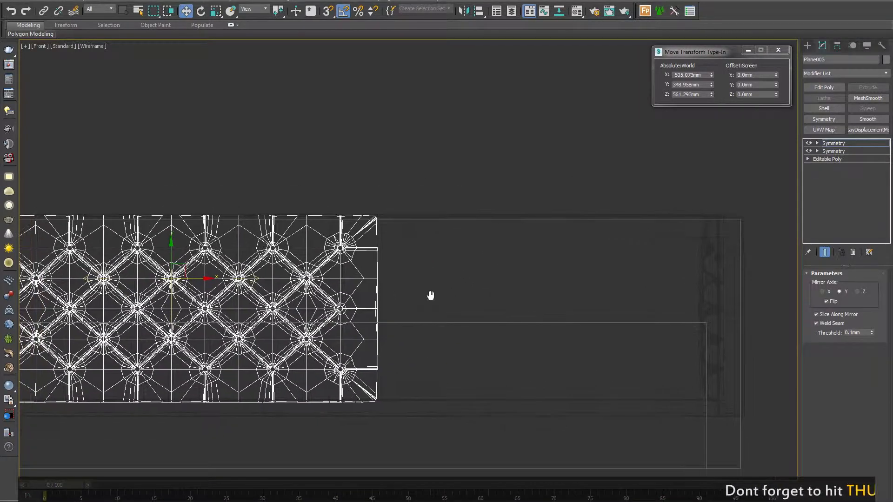
pyautogui.press('1')
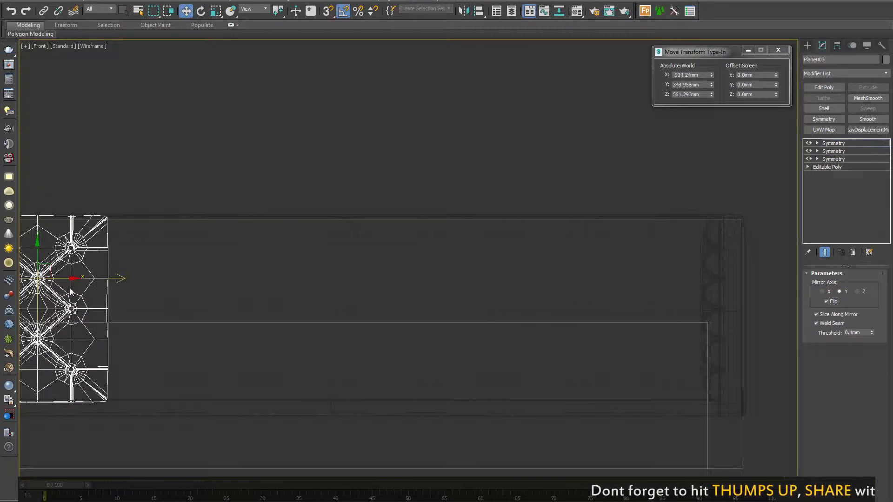
pyautogui.moveTo(67, 276); pyautogui.dragTo(371, 275)
pyautogui.scroll(-2, 372, 311)
pyautogui.press('p')
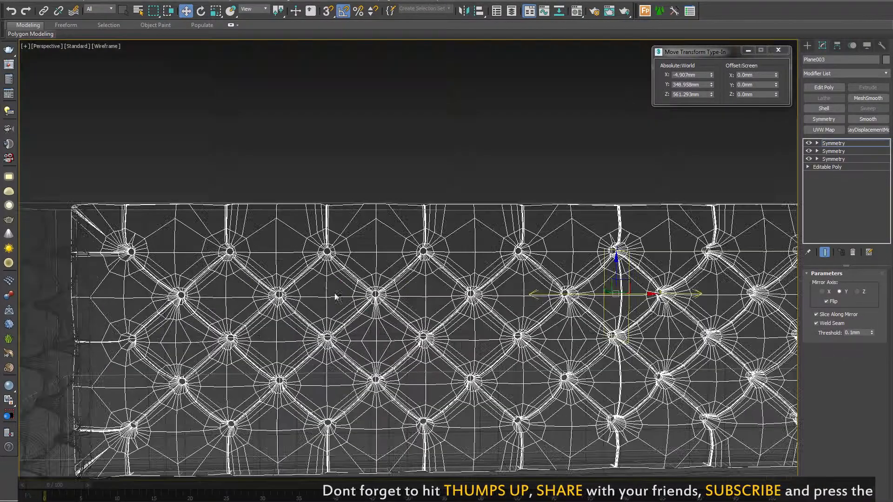
# Move the third Symmetry's mirror plane to X -6.063 mm to close the seam in the middle of the backrest panel.
pyautogui.scroll(-4, 335, 297)
pyautogui.keyDown('alt'); pyautogui.moveTo(334, 297); pyautogui.dragTo(389, 353, button='middle'); pyautogui.keyUp('alt')
pyautogui.press('F3')
pyautogui.scroll(4, 401, 309)
pyautogui.keyDown('alt'); pyautogui.moveTo(401, 309); pyautogui.dragTo(487, 319, button='middle'); pyautogui.keyUp('alt')
pyautogui.scroll(3, 487, 319)
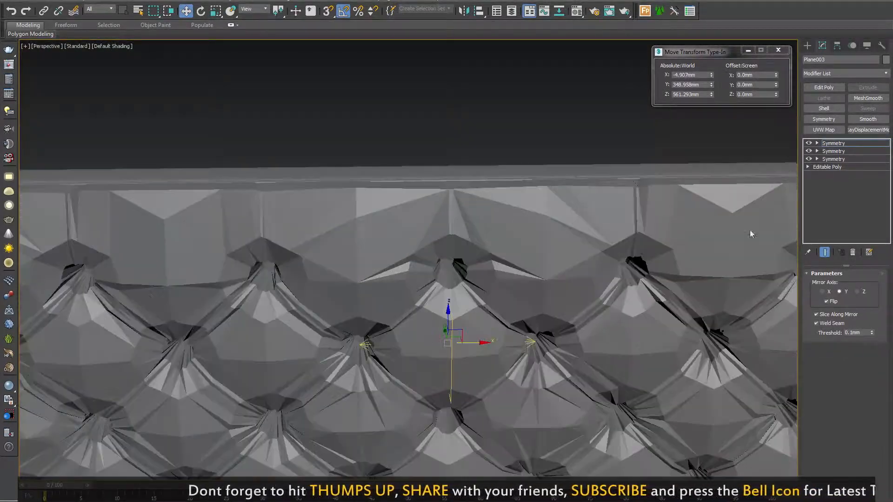
pyautogui.press('F4')
pyautogui.scroll(-2, 466, 392)
pyautogui.scroll(5, 733, 223)
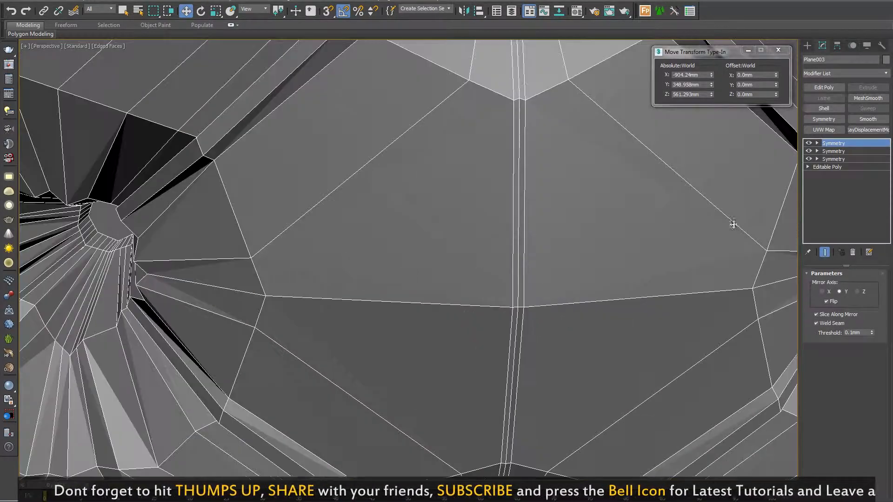
pyautogui.scroll(-5, 482, 313)
pyautogui.scroll(6, 480, 319)
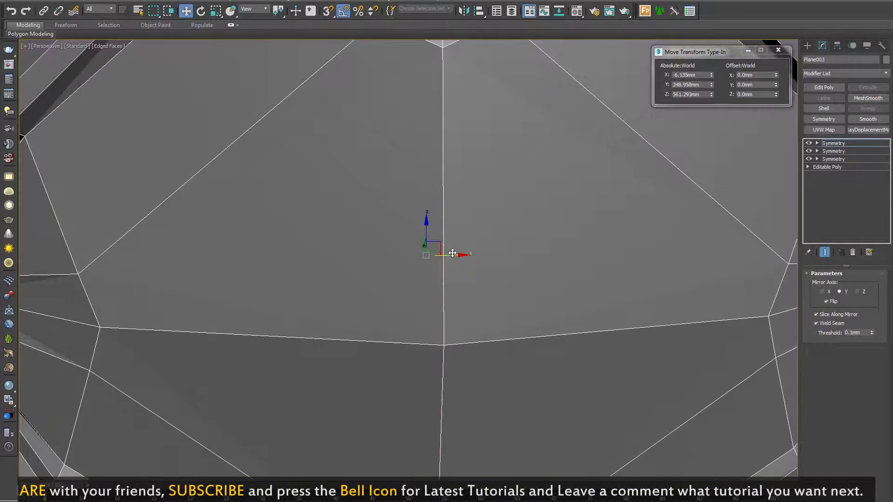
pyautogui.keyDown('alt'); pyautogui.moveTo(454, 257); pyautogui.dragTo(452, 222, button='middle'); pyautogui.keyUp('alt')
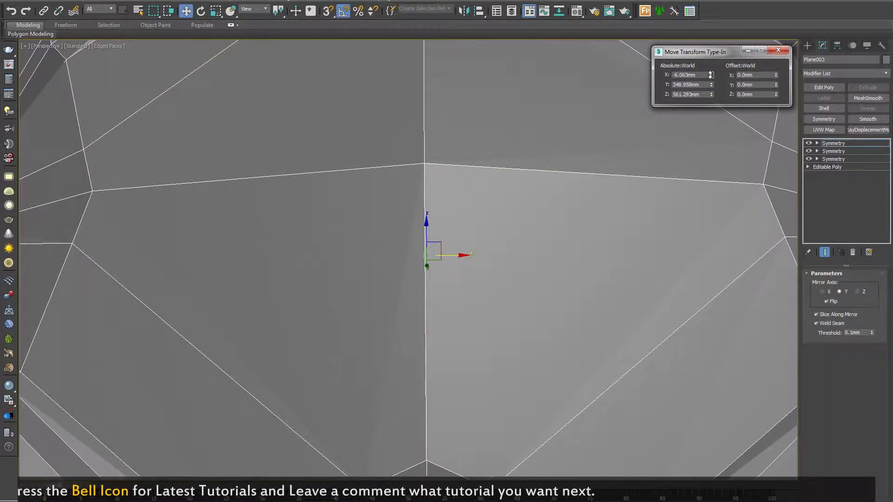
pyautogui.keyDown('alt'); pyautogui.moveTo(492, 244); pyautogui.dragTo(489, 279, button='middle'); pyautogui.keyUp('alt')
pyautogui.scroll(-5, 489, 278)
pyautogui.click(837, 143)
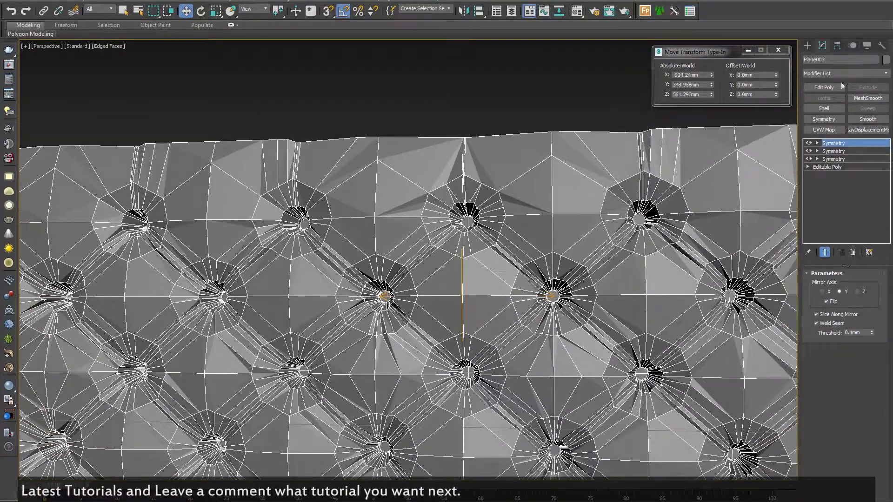
# Add a MeshSmooth modifier on top of the backrest panel's Symmetry modifiers and check the smoothed tufting.
pyautogui.press('F4')
pyautogui.scroll(-10, 470, 309)
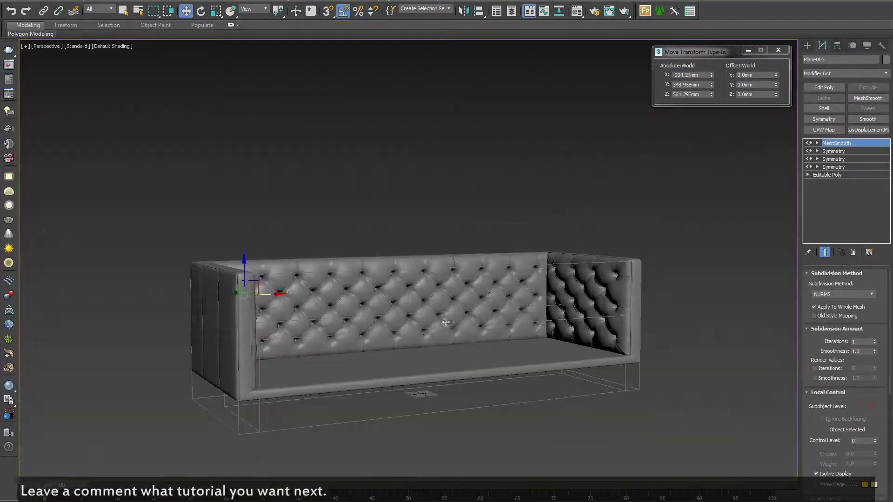
pyautogui.scroll(8, 439, 328)
pyautogui.moveTo(440, 328); pyautogui.dragTo(440, 411, button='middle')
pyautogui.scroll(-6, 442, 395)
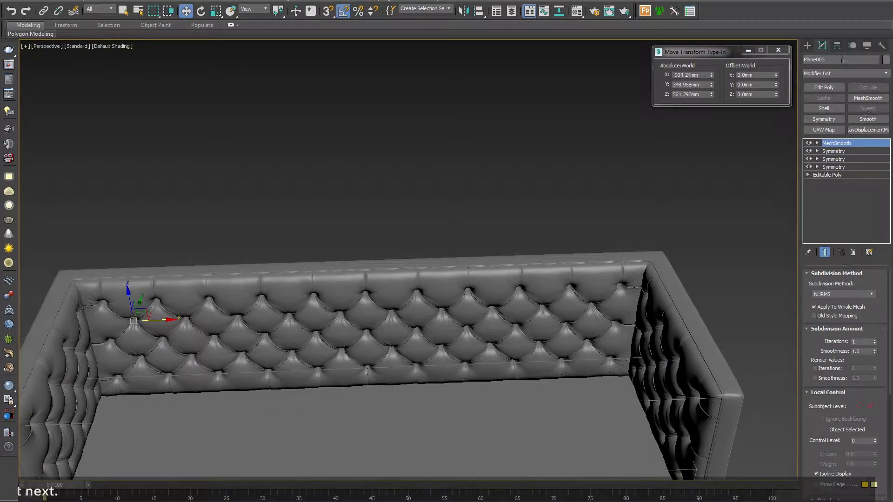
# Center the backrest panel's pivot on the object and scale the panel to about 92.2% along its local Y axis.
pyautogui.click(837, 45)
pyautogui.click(855, 113)
pyautogui.press('r')
pyautogui.scroll(5, 383, 345)
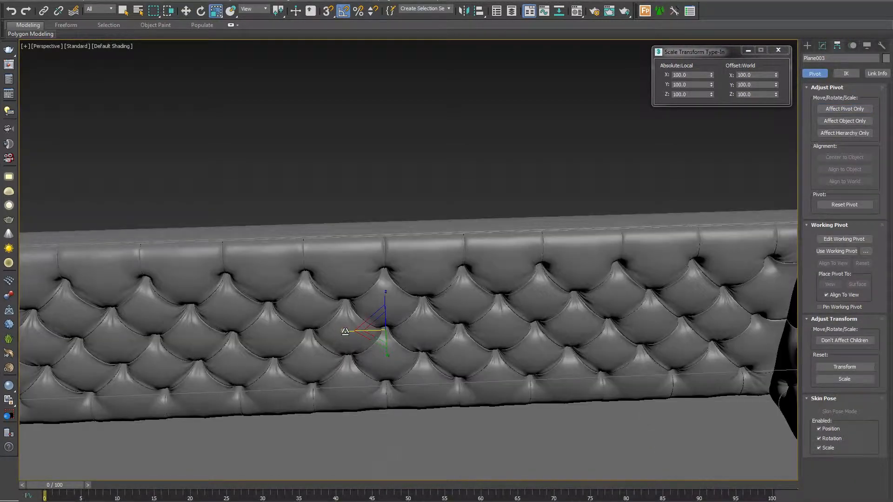
pyautogui.scroll(-5, 346, 331)
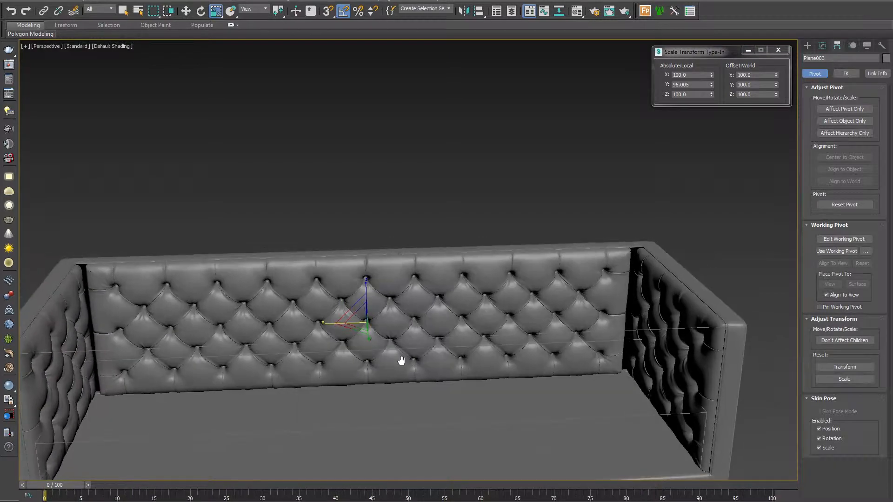
pyautogui.scroll(5, 382, 365)
pyautogui.scroll(-3, 381, 365)
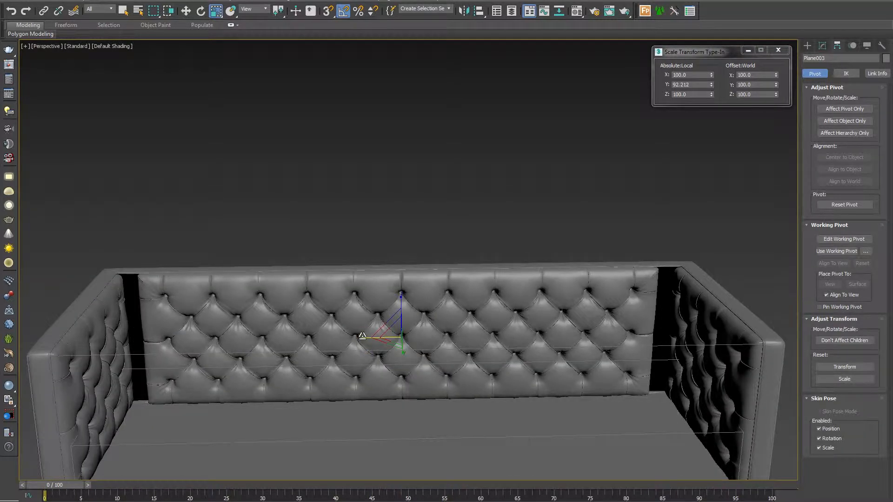
pyautogui.keyDown('alt'); pyautogui.moveTo(363, 336); pyautogui.dragTo(461, 343, button='middle'); pyautogui.keyUp('alt')
pyautogui.scroll(3, 470, 326)
# Move the backrest panel along X to about -58.55 mm so its end meets the left arm.
pyautogui.click(823, 46)
pyautogui.scroll(-3, 419, 340)
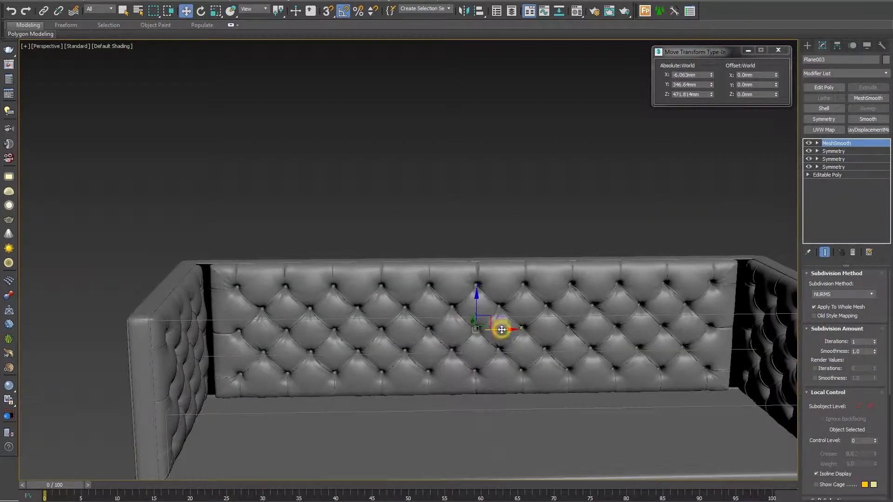
pyautogui.keyDown('alt'); pyautogui.moveTo(489, 329); pyautogui.dragTo(457, 363, button='middle'); pyautogui.keyUp('alt')
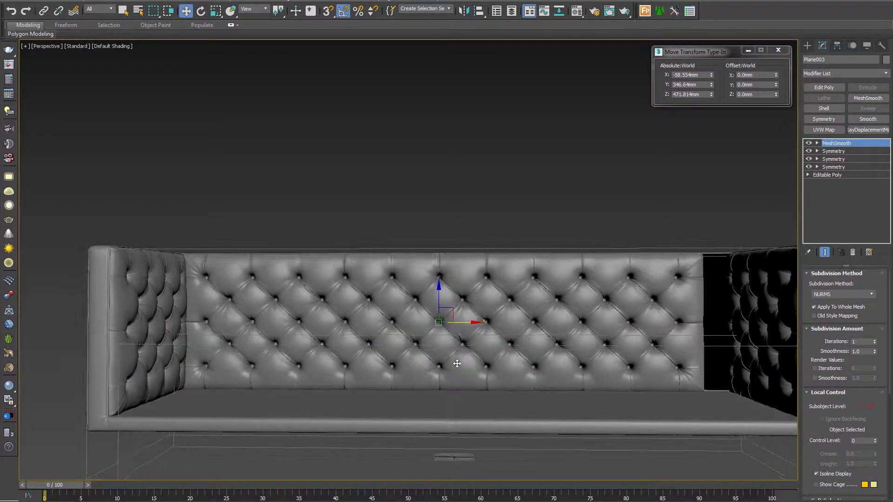
pyautogui.scroll(5, 448, 358)
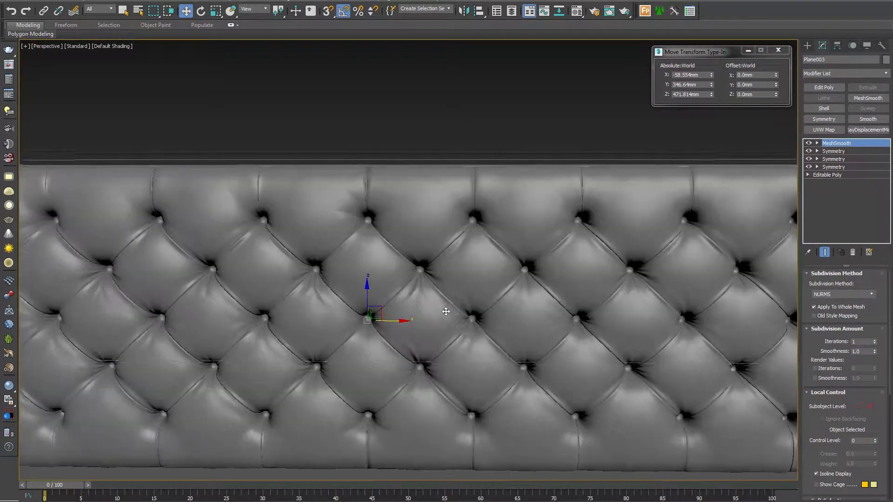
pyautogui.moveTo(414, 364); pyautogui.dragTo(399, 381, button='middle')
# Examine the panel's wireframe while switching its Symmetry modifiers off and on to see what each one mirrors.
pyautogui.press('F4')
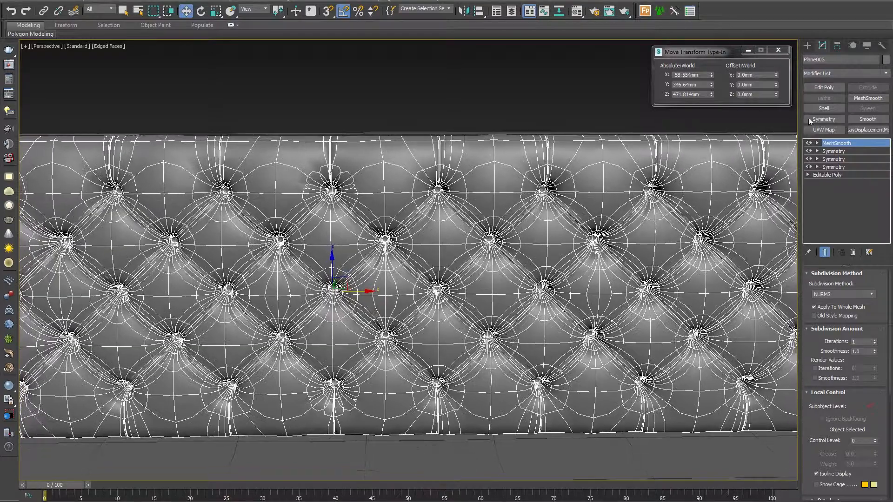
pyautogui.click(832, 151)
pyautogui.click(809, 151)
pyautogui.click(809, 151)
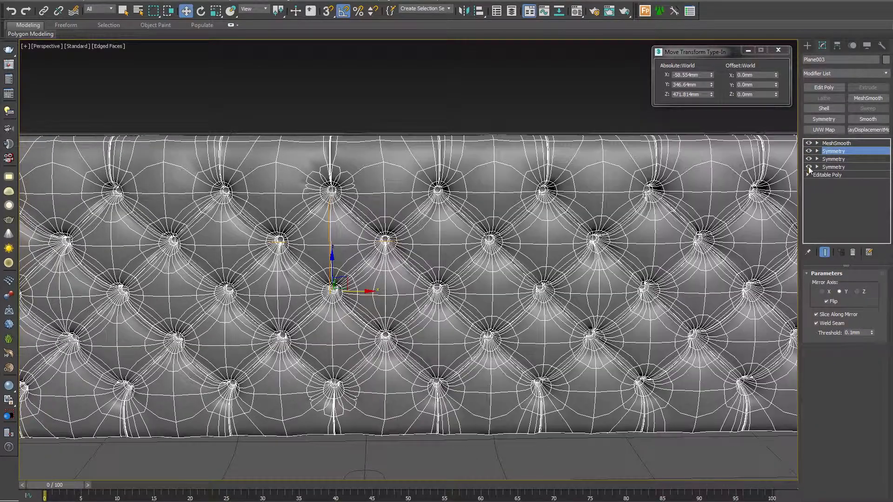
pyautogui.click(809, 166)
pyautogui.click(809, 166)
pyautogui.click(810, 159)
pyautogui.click(810, 160)
pyautogui.click(810, 160)
pyautogui.click(810, 159)
pyautogui.moveTo(551, 327); pyautogui.dragTo(489, 321, button='middle')
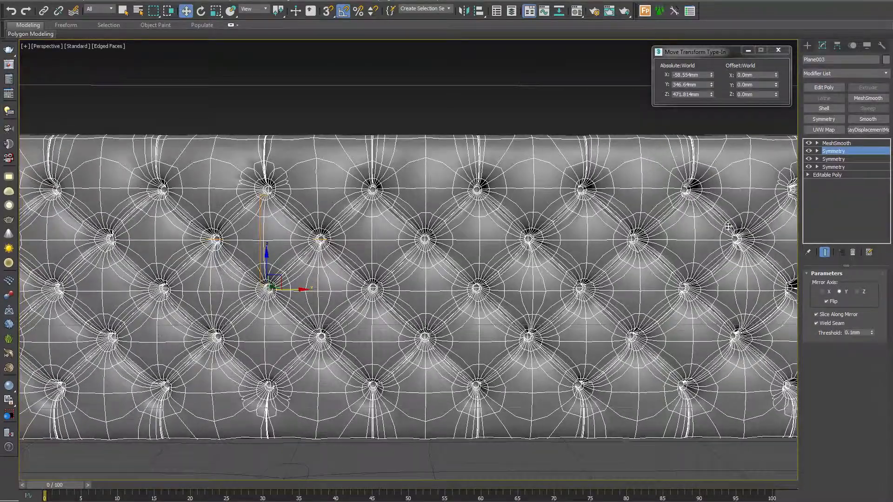
# Add an Edit Poly modifier directly above the topmost Symmetry modifier, beneath MeshSmooth.
pyautogui.click(824, 88)
pyautogui.scroll(-10, 461, 354)
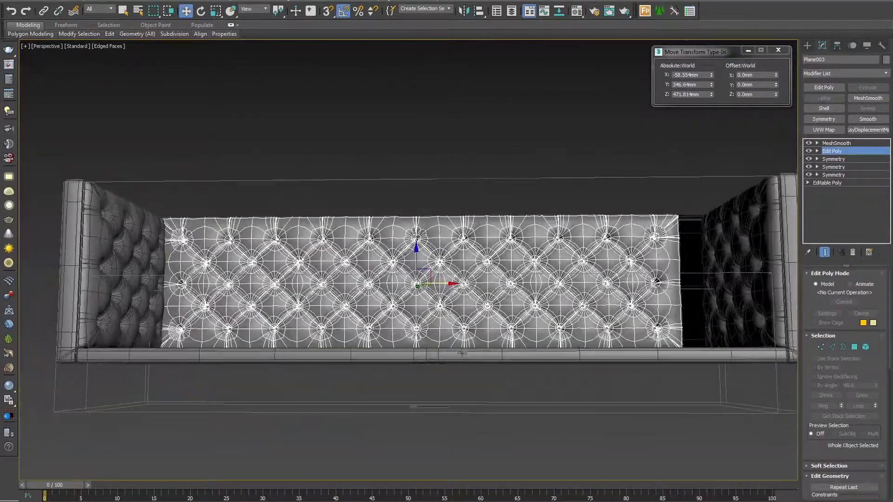
pyautogui.keyDown('alt'); pyautogui.moveTo(462, 354); pyautogui.dragTo(455, 366, button='middle'); pyautogui.keyUp('alt')
pyautogui.moveTo(455, 366); pyautogui.dragTo(442, 375, button='middle')
# With Show Cage on and MeshSmooth hidden, delete all vertices right of the first staggered button column past the middle seam.
pyautogui.click(821, 350)
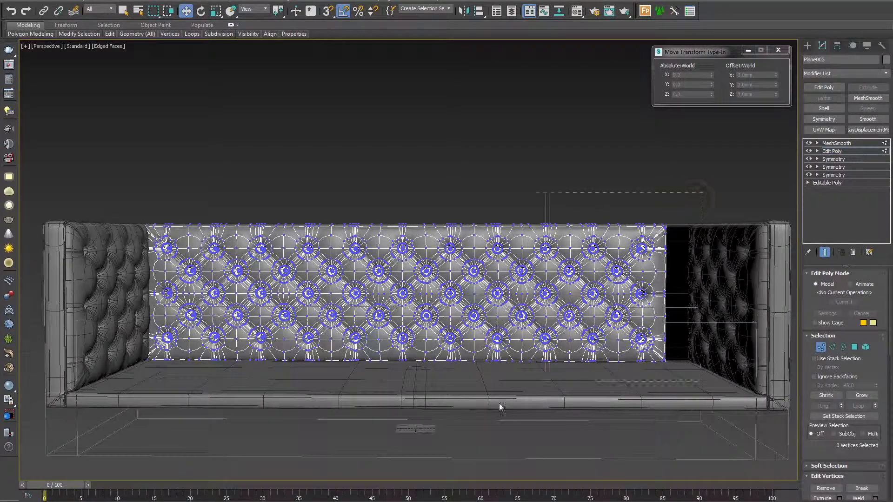
pyautogui.click(831, 322)
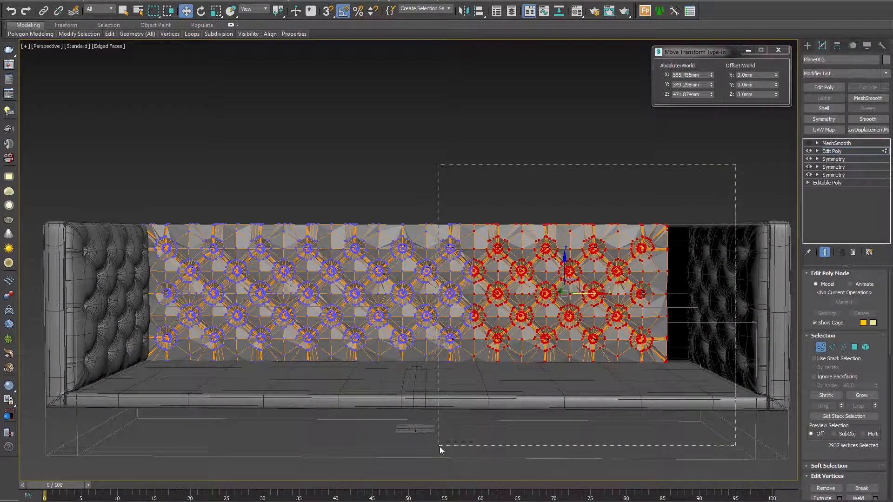
pyautogui.moveTo(436, 445); pyautogui.dragTo(435, 444)
pyautogui.press('Delete')
# Connect the top and bottom vertices of both buttons in the cut end column with a vertical edge across each.
pyautogui.press('f')
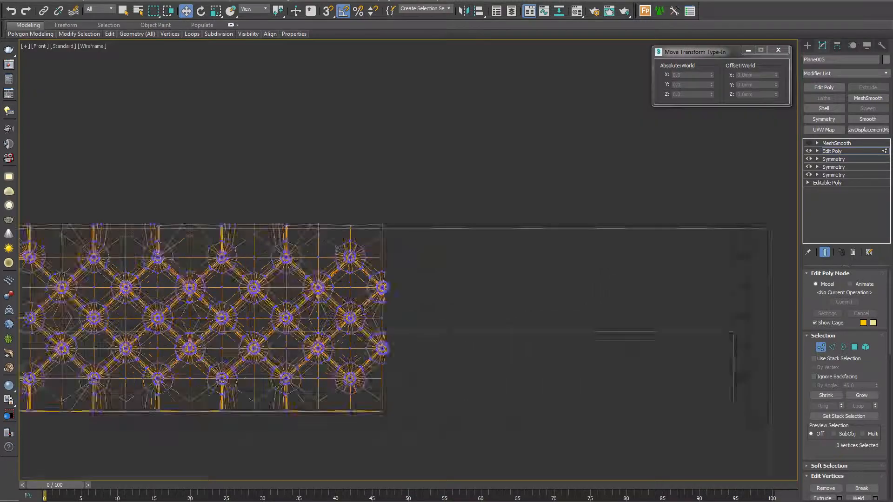
pyautogui.scroll(8, 376, 294)
pyautogui.moveTo(542, 388); pyautogui.dragTo(531, 376)
pyautogui.scroll(7, 440, 261)
pyautogui.press('1')
pyautogui.press('1')
pyautogui.click(390, 207)
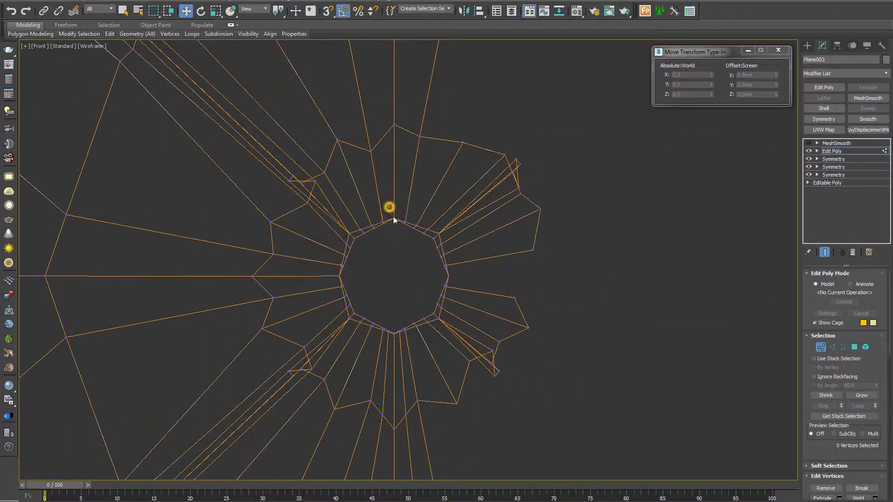
pyautogui.keyDown('ctrl'); pyautogui.moveTo(392, 325); pyautogui.dragTo(399, 338); pyautogui.keyUp('ctrl')
pyautogui.moveTo(399, 319); pyautogui.dragTo(397, 117, button='middle')
pyautogui.scroll(-8, 399, 301)
pyautogui.scroll(12, 381, 314)
pyautogui.moveTo(392, 80); pyautogui.dragTo(408, 100)
pyautogui.scroll(-8, 418, 432)
pyautogui.scroll(3, 450, 340)
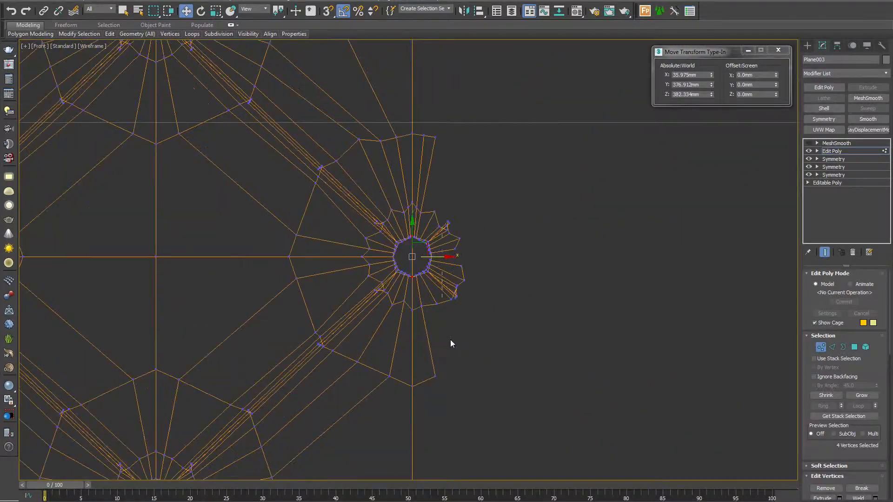
# Delete all vertices beyond the vertical centreline of the end button column and leave vertex editing.
pyautogui.scroll(-8, 433, 157)
pyautogui.scroll(6, 440, 192)
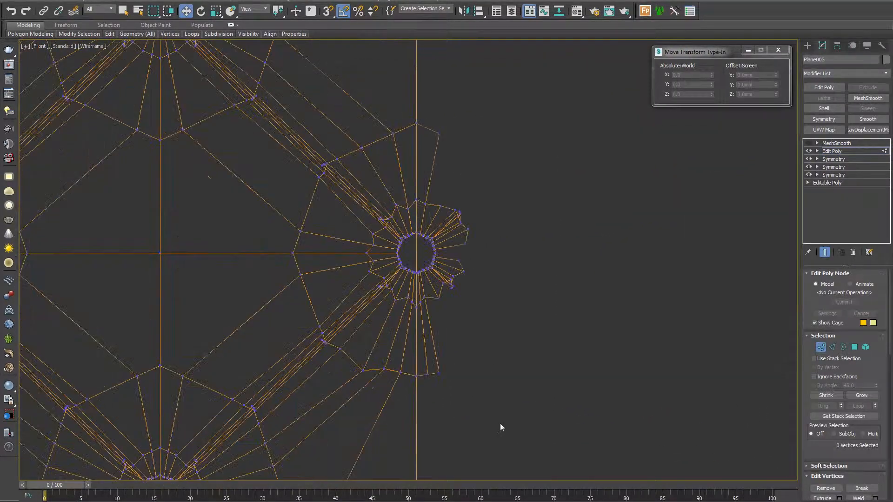
pyautogui.moveTo(418, 56); pyautogui.dragTo(418, 54)
pyautogui.press('Delete')
pyautogui.scroll(-8, 433, 218)
pyautogui.click(821, 347)
pyautogui.moveTo(430, 317); pyautogui.dragTo(507, 323, button='middle')
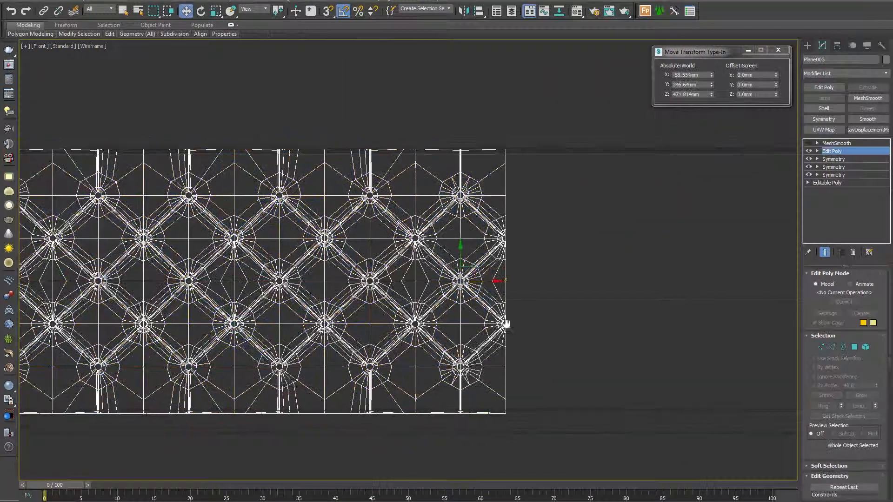
# Show MeshSmooth again and examine the trimmed panel's cut edge in the perspective view.
pyautogui.scroll(-4, 505, 322)
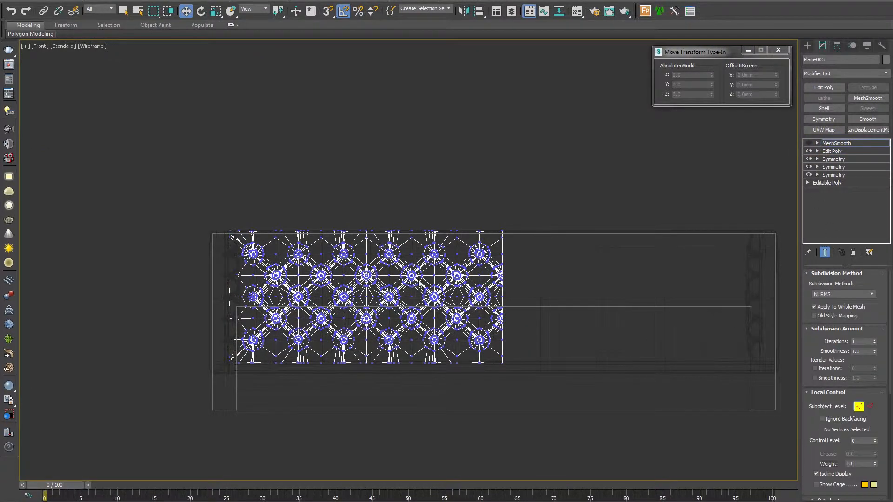
pyautogui.press('p')
pyautogui.click(808, 144)
pyautogui.moveTo(412, 294); pyautogui.dragTo(447, 271, button='middle')
pyautogui.press('F4')
pyautogui.scroll(4, 422, 300)
pyautogui.scroll(-2, 447, 271)
pyautogui.press('F4')
pyautogui.scroll(3, 455, 345)
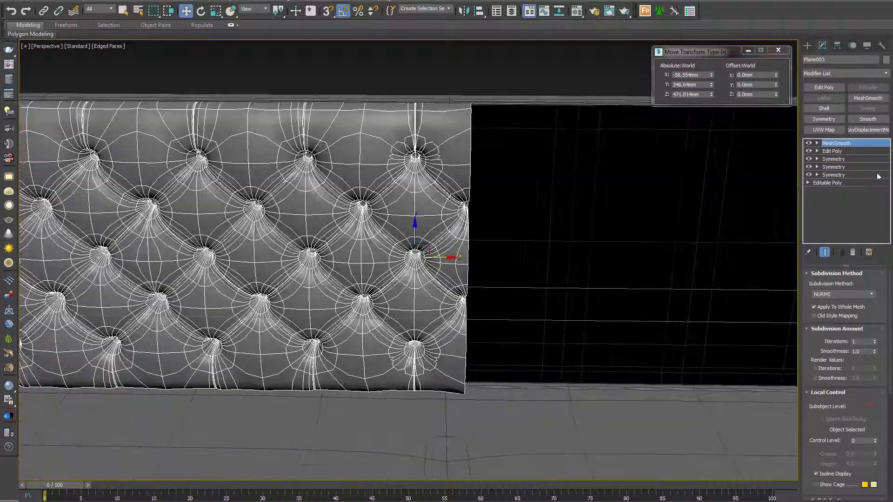
# Add a Symmetry modifier directly above the Edit Poly, mirroring on the Y axis with Flip enabled.
pyautogui.click(824, 130)
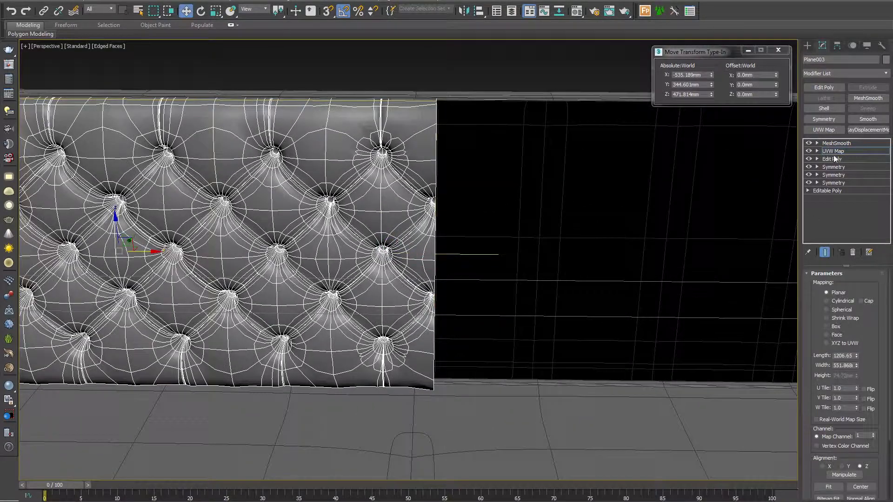
pyautogui.click(824, 119)
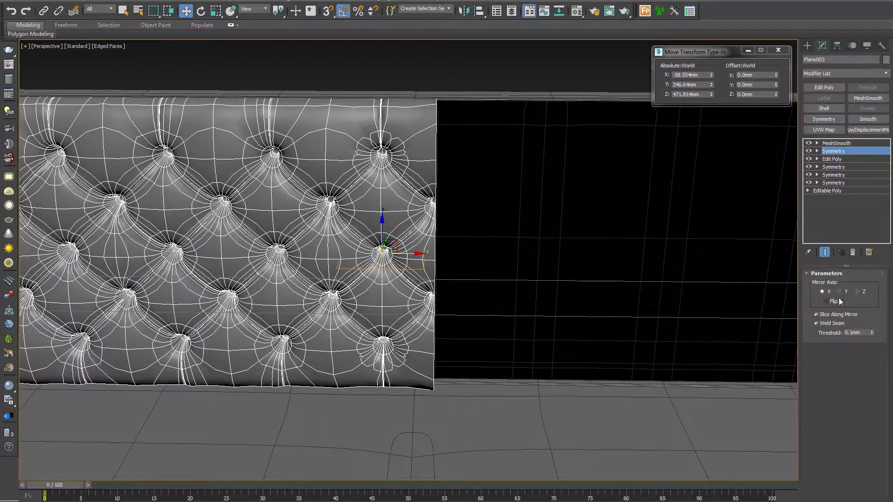
pyautogui.scroll(4, 480, 288)
# Hide MeshSmooth and shift the Symmetry mirror plane along X to about 36 mm so the two panel halves meet without a gap.
pyautogui.moveTo(479, 288); pyautogui.dragTo(497, 288)
pyautogui.click(809, 143)
pyautogui.scroll(5, 483, 290)
pyautogui.scroll(5, 482, 290)
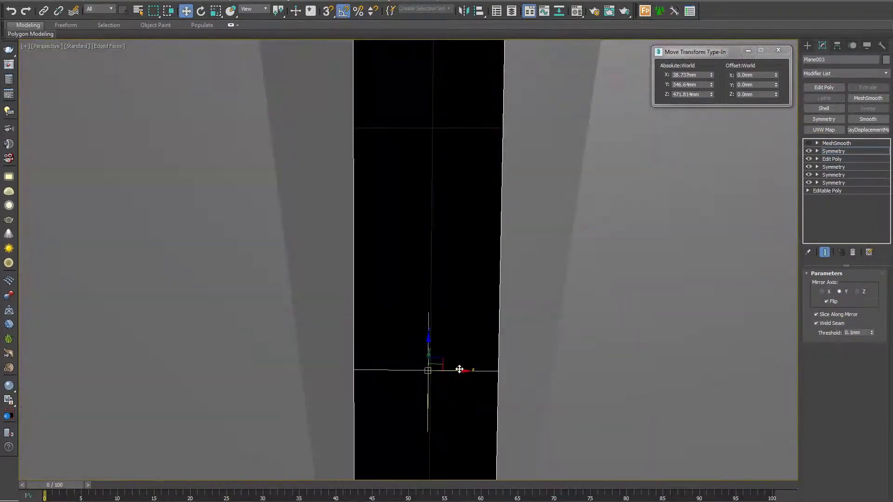
pyautogui.moveTo(460, 369); pyautogui.dragTo(420, 359)
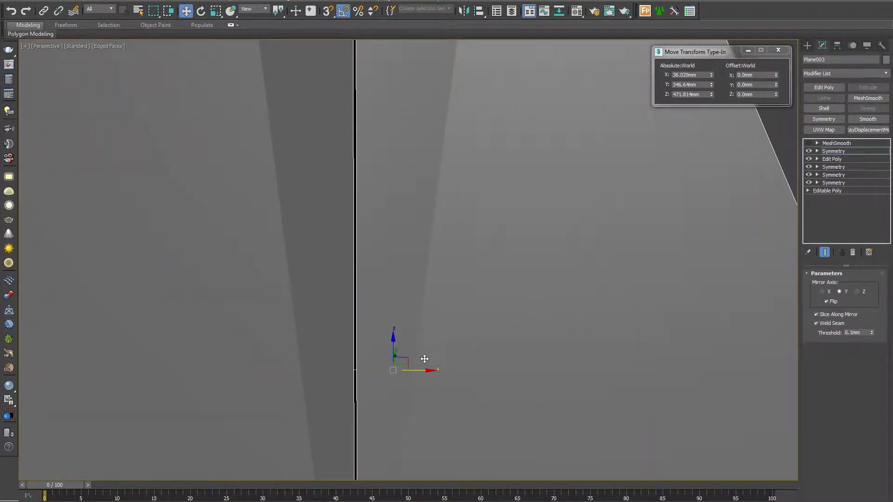
pyautogui.scroll(-10, 432, 366)
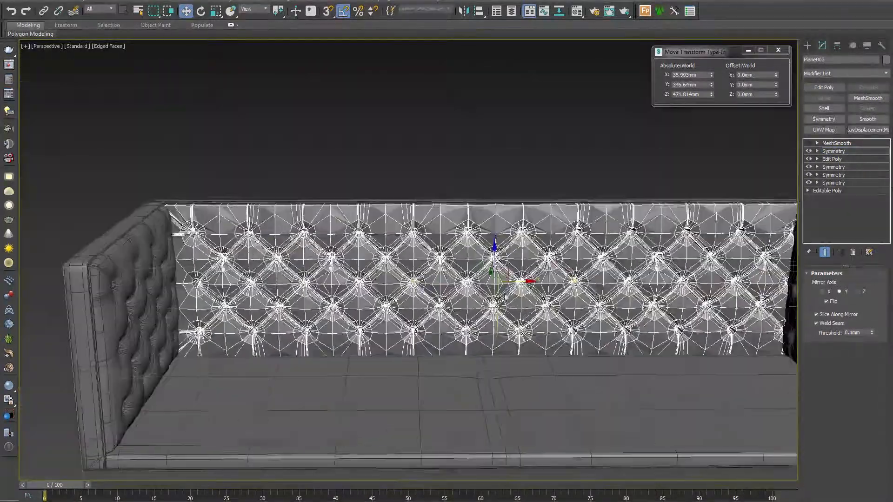
# Display the scene in wireframe and centre the backrest panel's pivot on the object.
pyautogui.keyDown('alt'); pyautogui.moveTo(542, 342); pyautogui.dragTo(473, 320, button='middle'); pyautogui.keyUp('alt')
pyautogui.press('F3')
pyautogui.click(837, 45)
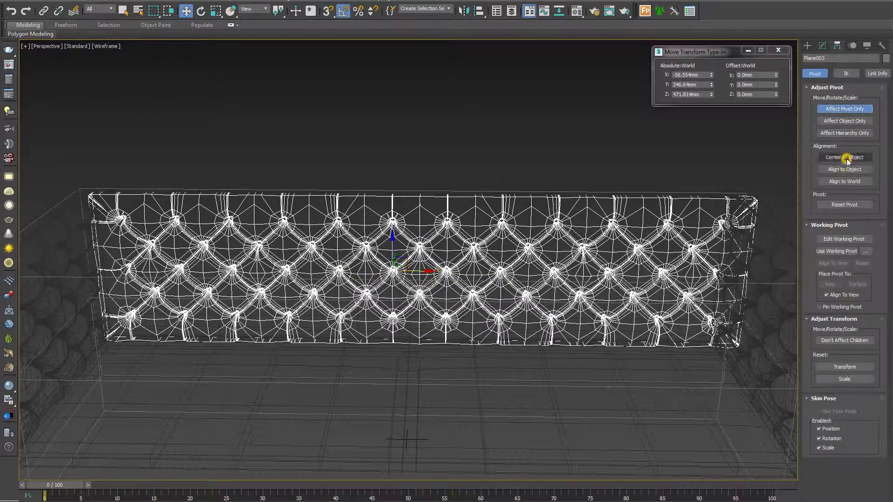
pyautogui.moveTo(571, 270); pyautogui.dragTo(599, 249, button='middle')
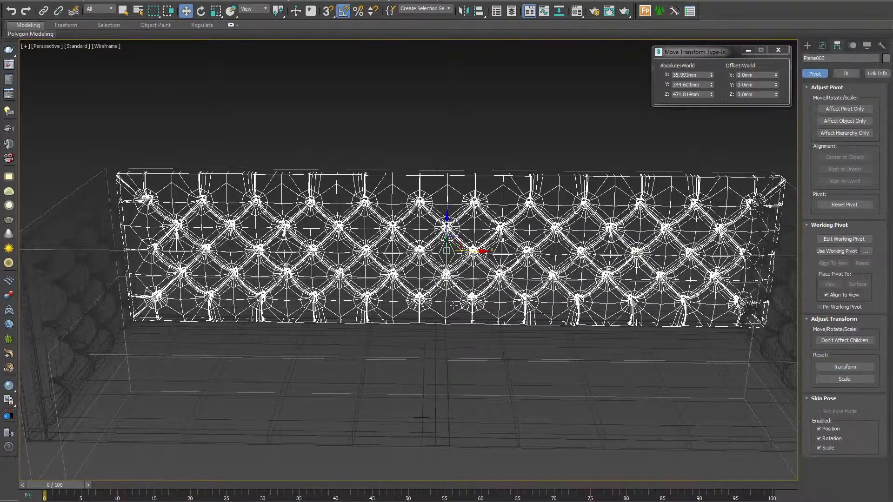
# Move the backrest panel along X in the top view to about 0.2 mm, centring it on the sofa.
pyautogui.press('t')
pyautogui.moveTo(464, 337); pyautogui.dragTo(464, 295, button='middle')
pyautogui.scroll(5, 390, 190)
pyautogui.moveTo(505, 269); pyautogui.dragTo(464, 268)
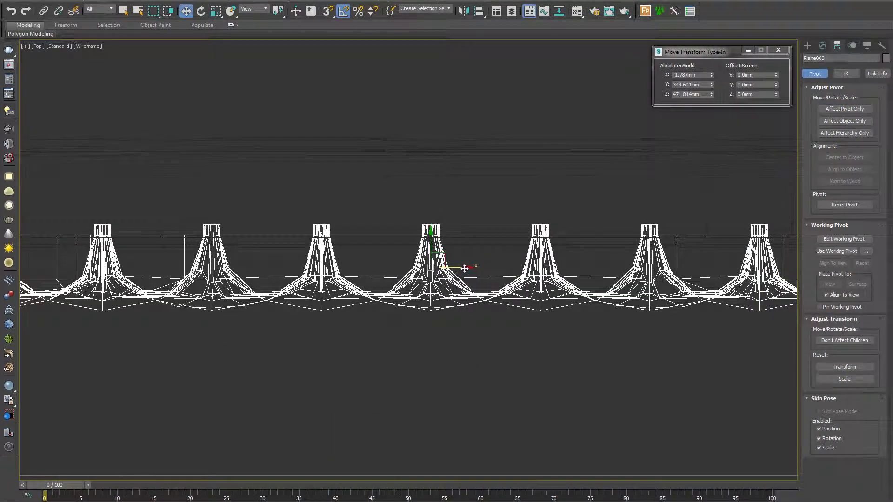
pyautogui.press('p')
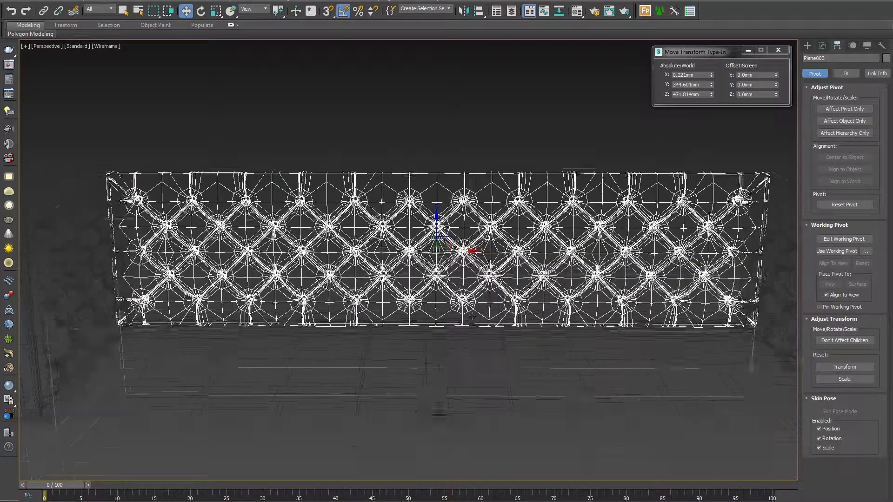
# Show MeshSmooth in plain shading and fine-tune the Symmetry mirror plane's X position to about -0.2 mm at the centre seam.
pyautogui.press('F3')
pyautogui.click(820, 46)
pyautogui.click(808, 143)
pyautogui.moveTo(457, 254)
pyautogui.keyDown('alt'); pyautogui.mouseDown(button='middle')
pyautogui.moveTo(454, 284)
pyautogui.moveTo(432, 292)
pyautogui.mouseUp(button='middle'); pyautogui.keyUp('alt')
pyautogui.press('F4')
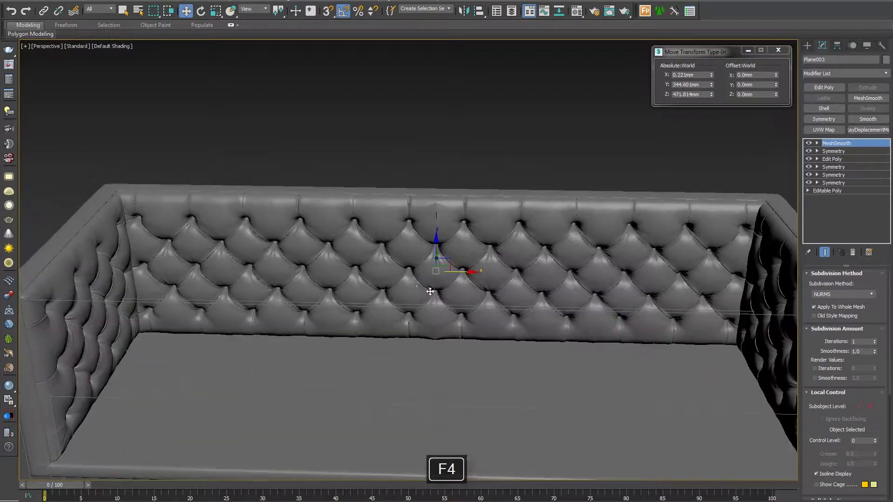
pyautogui.scroll(5, 441, 235)
pyautogui.click(831, 152)
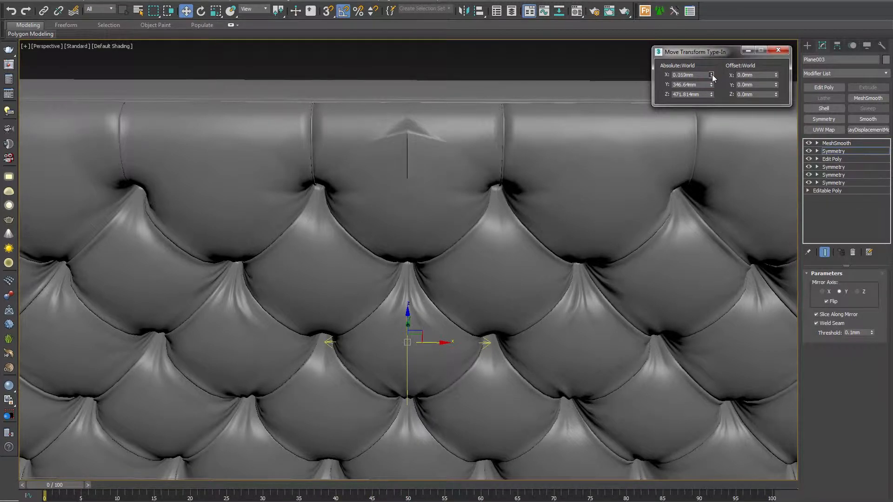
pyautogui.scroll(-6, 480, 219)
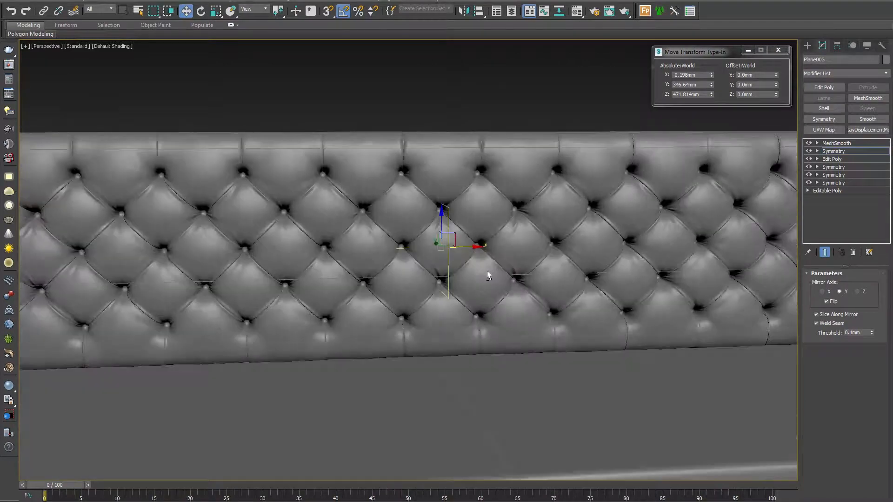
# Scale the backrest panel's length to about 92.1% on its local Y axis so it fits between the arms, and show MeshSmooth again.
pyautogui.keyDown('alt'); pyautogui.moveTo(487, 271); pyautogui.dragTo(477, 312, button='middle'); pyautogui.keyUp('alt')
pyautogui.press('r')
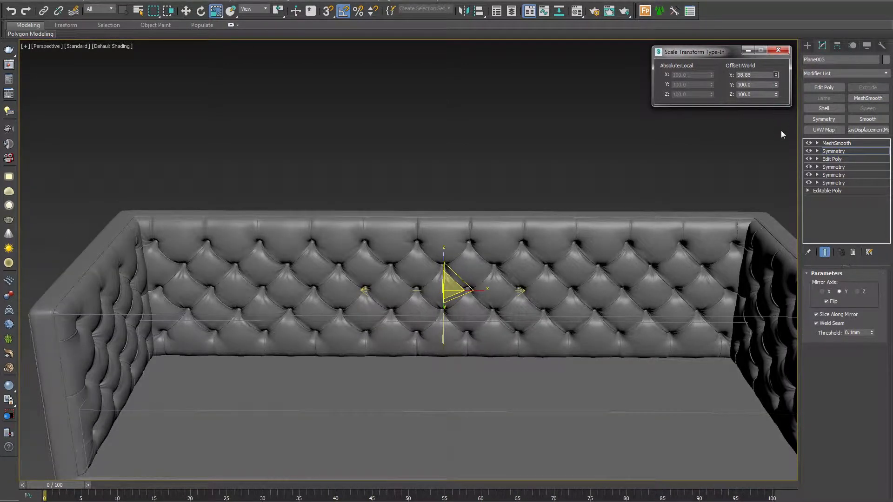
pyautogui.moveTo(781, 130); pyautogui.dragTo(781, 132)
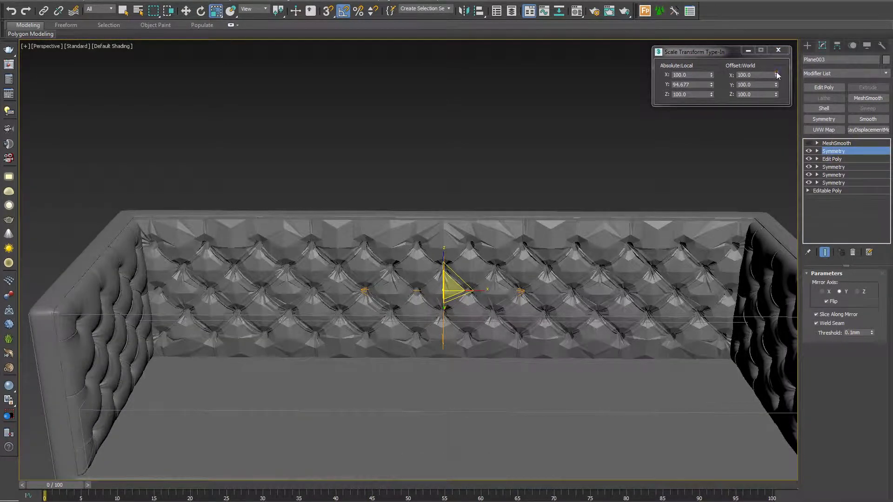
pyautogui.moveTo(766, 234); pyautogui.dragTo(766, 237)
pyautogui.press('F4')
pyautogui.keyDown('alt'); pyautogui.moveTo(605, 275); pyautogui.dragTo(611, 298, button='middle'); pyautogui.keyUp('alt')
pyautogui.scroll(10, 153, 251)
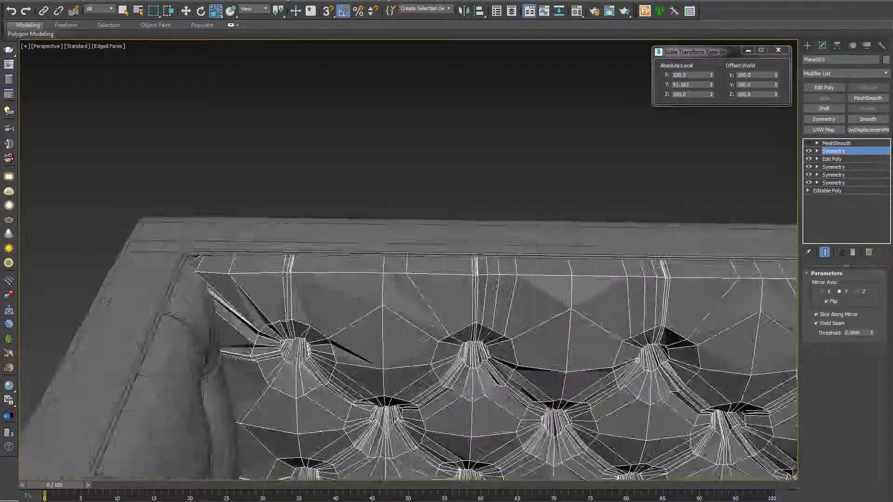
pyautogui.moveTo(775, 75); pyautogui.dragTo(770, 40)
pyautogui.click(809, 143)
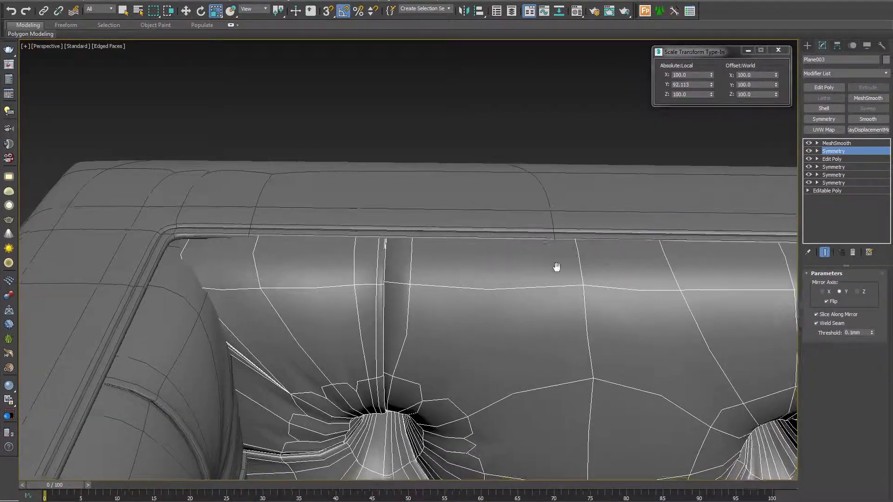
# Deselect the panel and examine the smoothed tufting across the backrest, especially the vertical seams along its lower and upper edges.
pyautogui.scroll(-3, 709, 242)
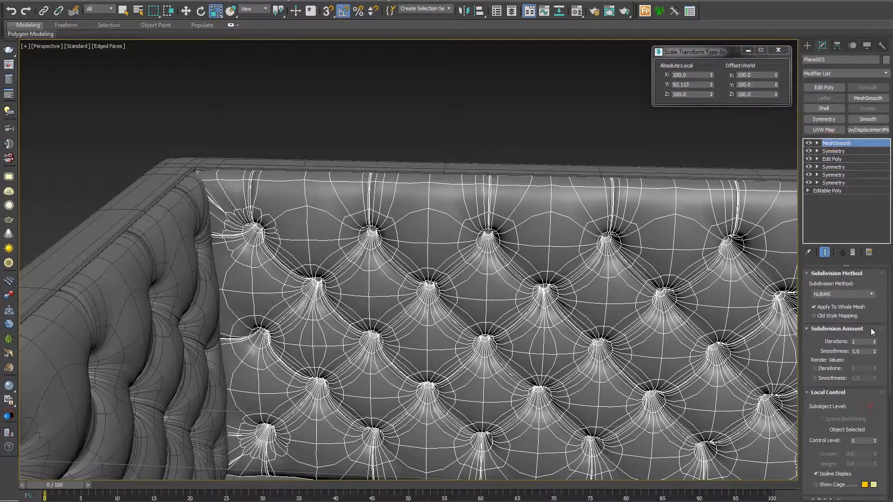
pyautogui.click(525, 82)
pyautogui.press('F4')
pyautogui.scroll(-4, 591, 238)
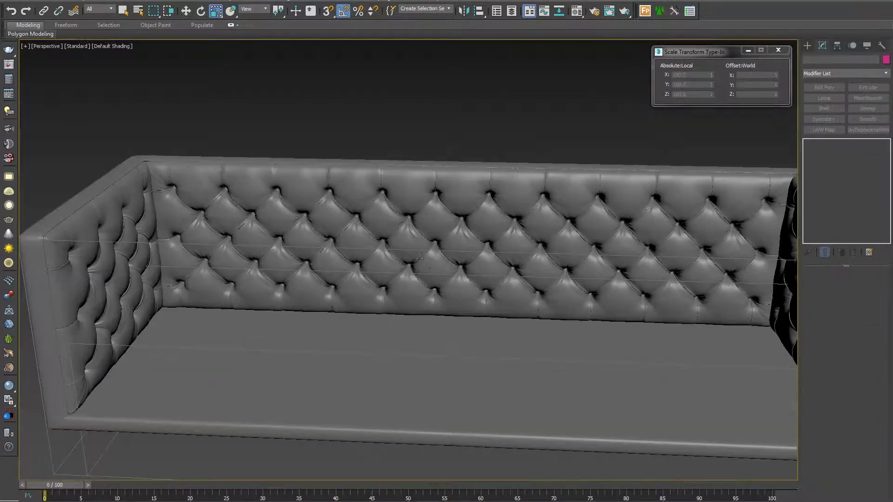
pyautogui.moveTo(419, 335)
pyautogui.keyDown('alt'); pyautogui.mouseDown(button='middle')
pyautogui.moveTo(421, 291)
pyautogui.moveTo(432, 302)
pyautogui.moveTo(478, 295)
pyautogui.mouseUp(button='middle'); pyautogui.keyUp('alt')
pyautogui.scroll(8, 435, 316)
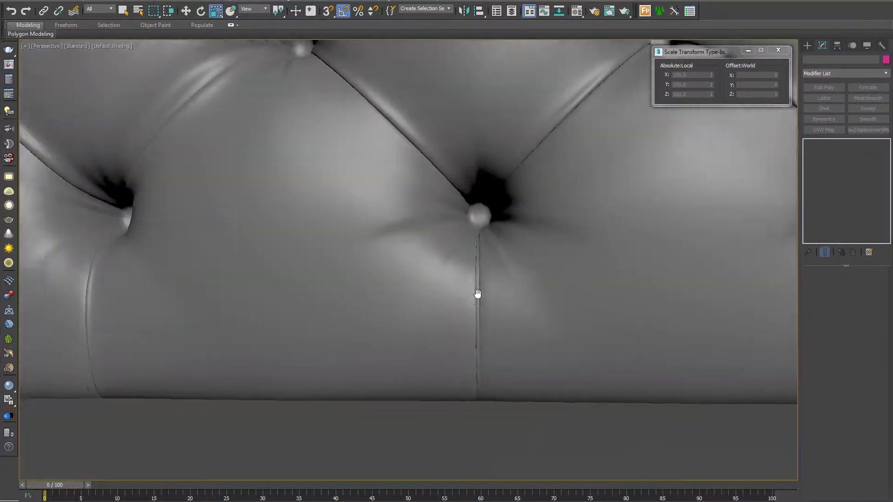
pyautogui.scroll(-5, 472, 293)
pyautogui.moveTo(452, 79); pyautogui.dragTo(448, 314, button='middle')
pyautogui.scroll(7, 431, 252)
pyautogui.press('F4')
pyautogui.moveTo(489, 254); pyautogui.dragTo(150, 320, button='middle')
pyautogui.scroll(-4, 478, 235)
pyautogui.keyDown('alt'); pyautogui.moveTo(298, 293); pyautogui.dragTo(327, 285, button='middle'); pyautogui.keyUp('alt')
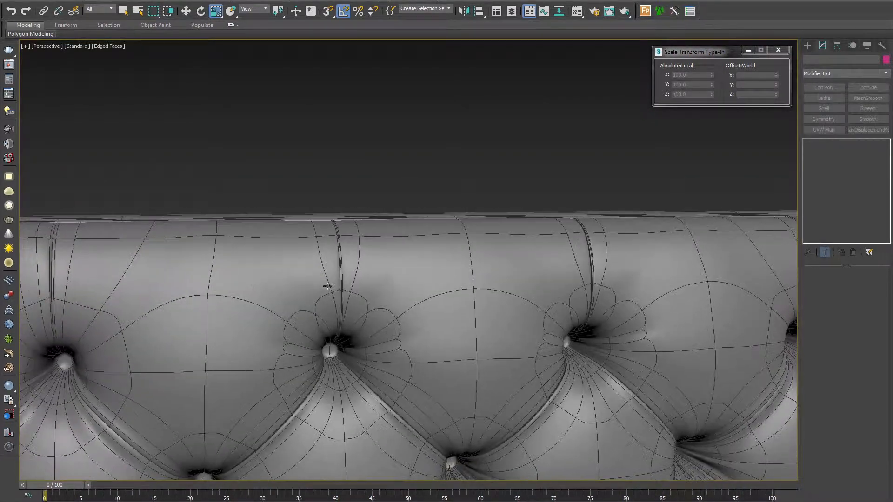
# Hide MeshSmooth and add an Edit Poly modifier above the uppermost Symmetry to work on the seam above a top-row button.
pyautogui.scroll(5, 328, 286)
pyautogui.moveTo(391, 321); pyautogui.dragTo(361, 353, button='middle')
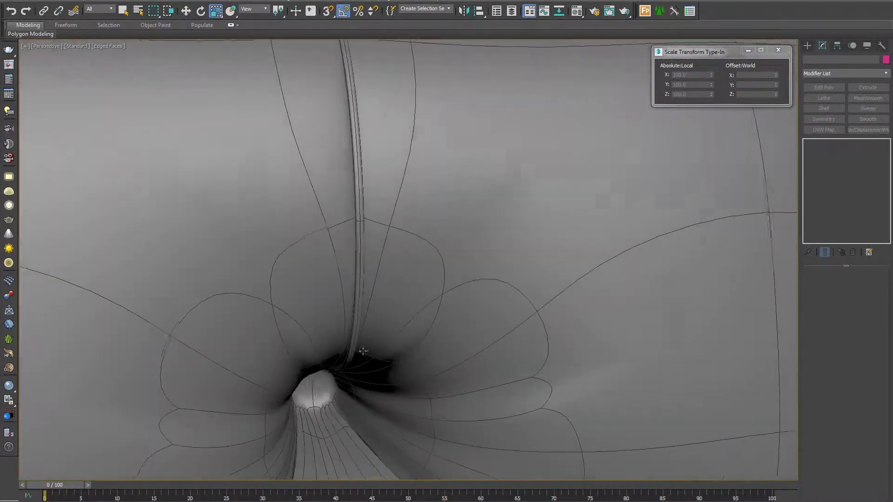
pyautogui.moveTo(345, 239); pyautogui.dragTo(337, 339, button='middle')
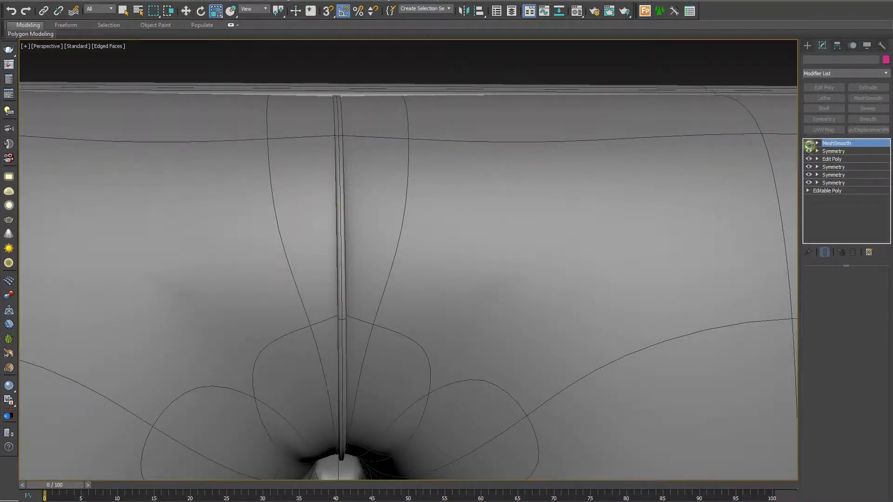
pyautogui.click(808, 143)
pyautogui.click(833, 151)
pyautogui.click(824, 88)
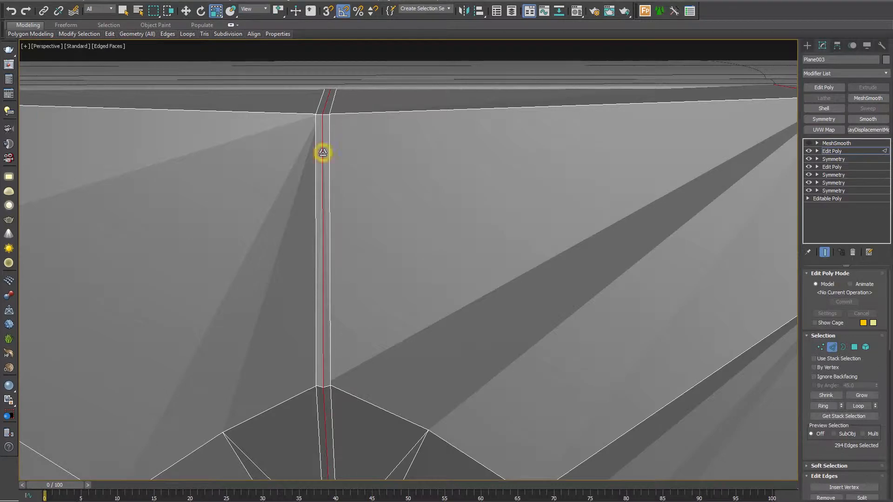
# Move the vertical edges along one side of the seam above the top-row button, and show the smoothed result in plain shading.
pyautogui.moveTo(363, 278); pyautogui.dragTo(364, 187, button='middle')
pyautogui.keyDown('ctrl'); pyautogui.click(333, 321); pyautogui.keyUp('ctrl')
pyautogui.moveTo(332, 317); pyautogui.dragTo(332, 381, button='middle')
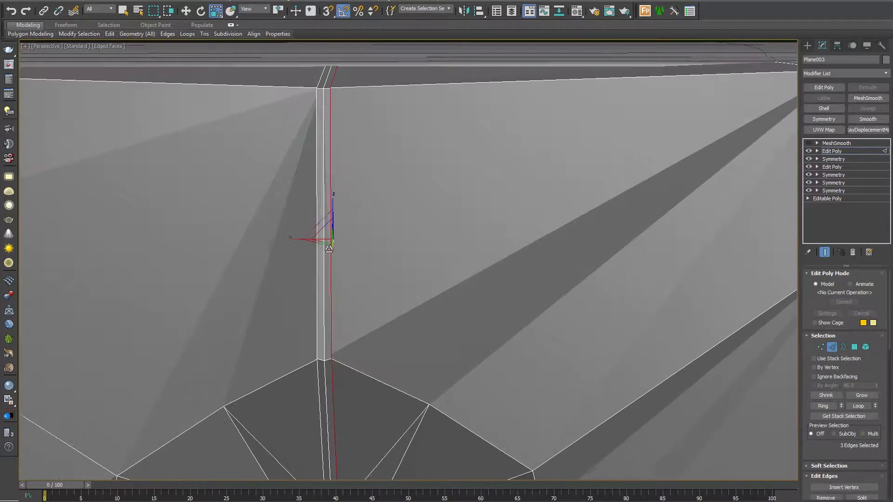
pyautogui.keyDown('alt'); pyautogui.moveTo(354, 237); pyautogui.dragTo(345, 245, button='middle'); pyautogui.keyUp('alt')
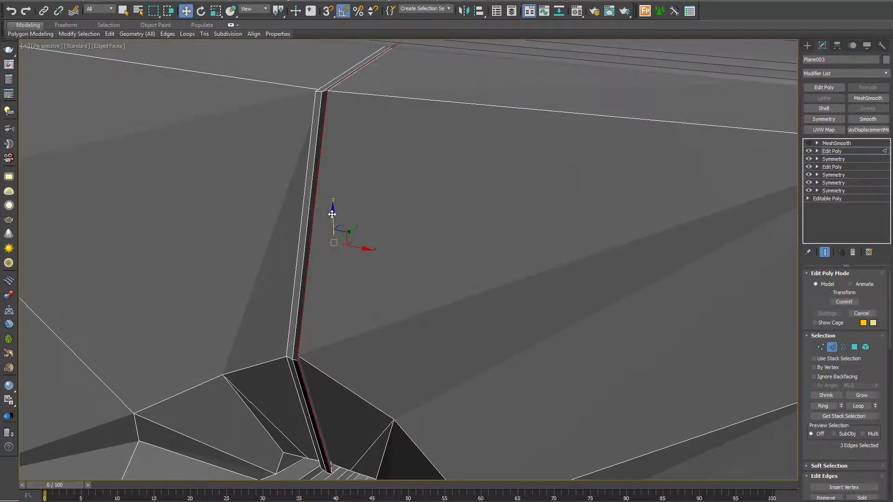
pyautogui.press('F4')
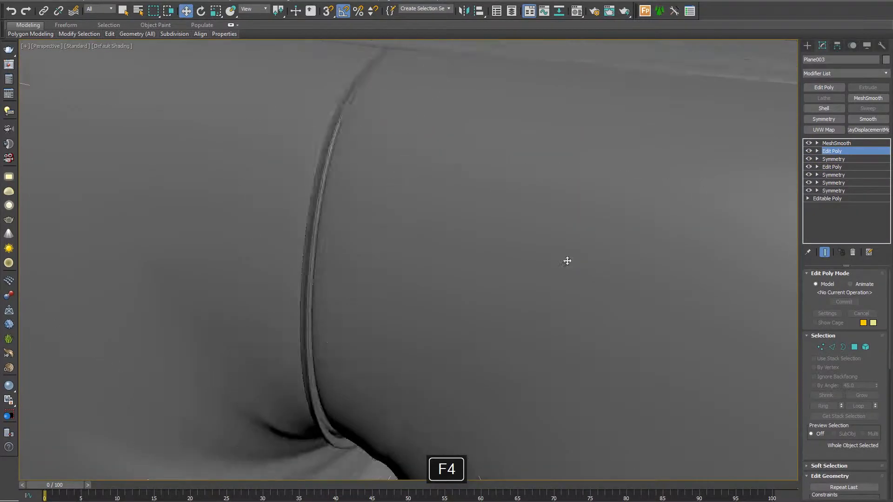
# Inspect the smoothed seams and buttons along the whole backrest after the edge adjustment.
pyautogui.scroll(-5, 566, 259)
pyautogui.keyDown('alt'); pyautogui.moveTo(532, 321); pyautogui.dragTo(522, 324, button='middle'); pyautogui.keyUp('alt')
pyautogui.moveTo(491, 437); pyautogui.dragTo(488, 339, button='middle')
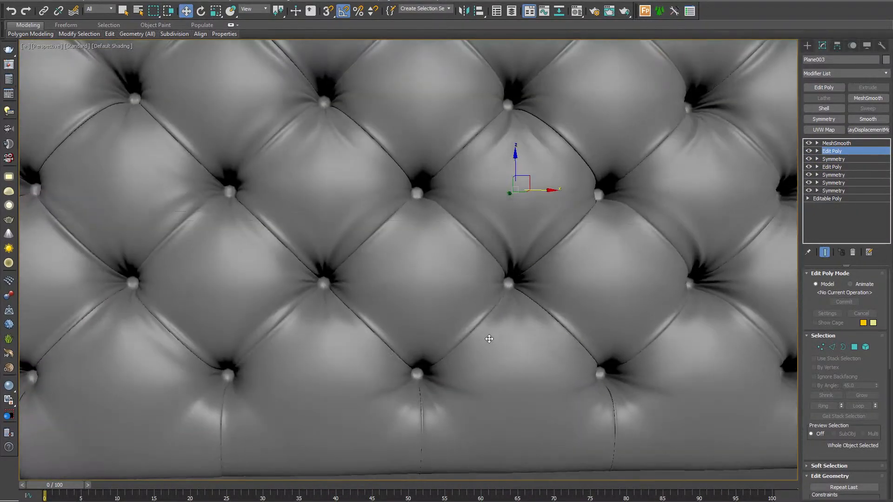
pyautogui.scroll(-5, 481, 354)
pyautogui.moveTo(456, 403); pyautogui.dragTo(613, 394, button='middle')
pyautogui.scroll(-5, 581, 367)
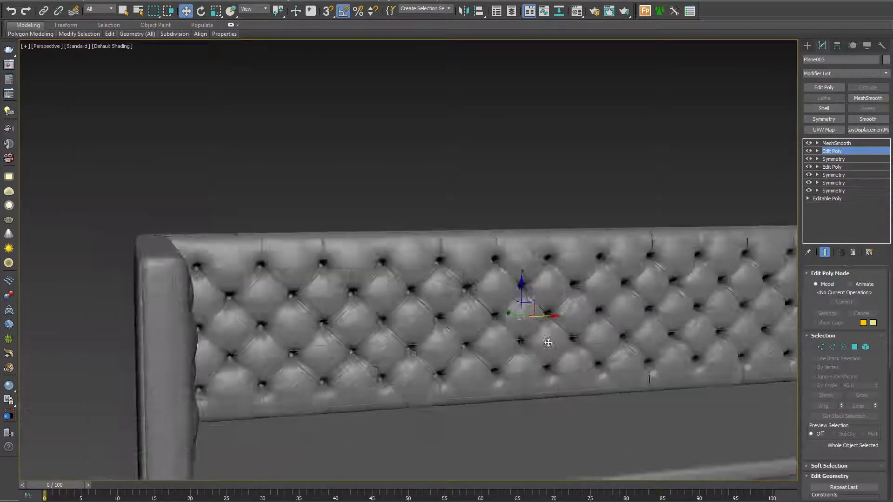
pyautogui.keyDown('alt'); pyautogui.moveTo(549, 339); pyautogui.dragTo(484, 388, button='middle'); pyautogui.keyUp('alt')
# Switch to the left view with the grid hidden, framing the backrest panel's side profile.
pyautogui.press('f')
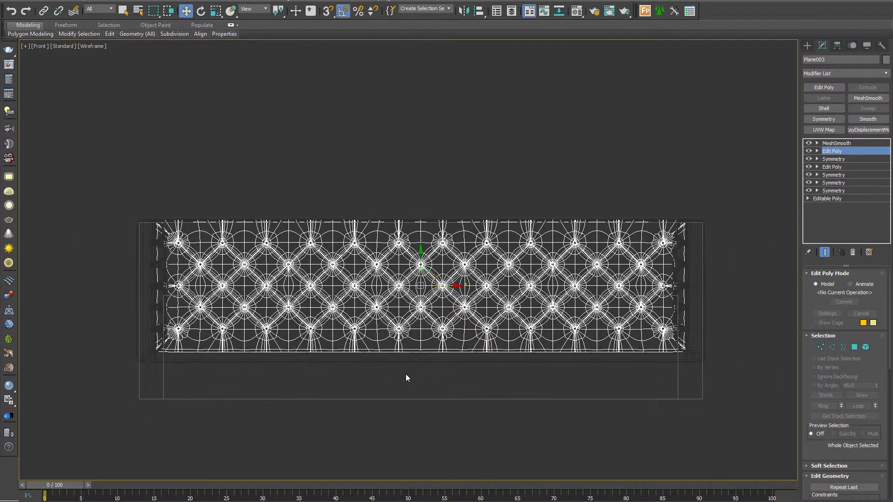
pyautogui.press('l')
pyautogui.scroll(-2, 317, 360)
pyautogui.press('g')
pyautogui.moveTo(286, 275); pyautogui.dragTo(391, 345, button='middle')
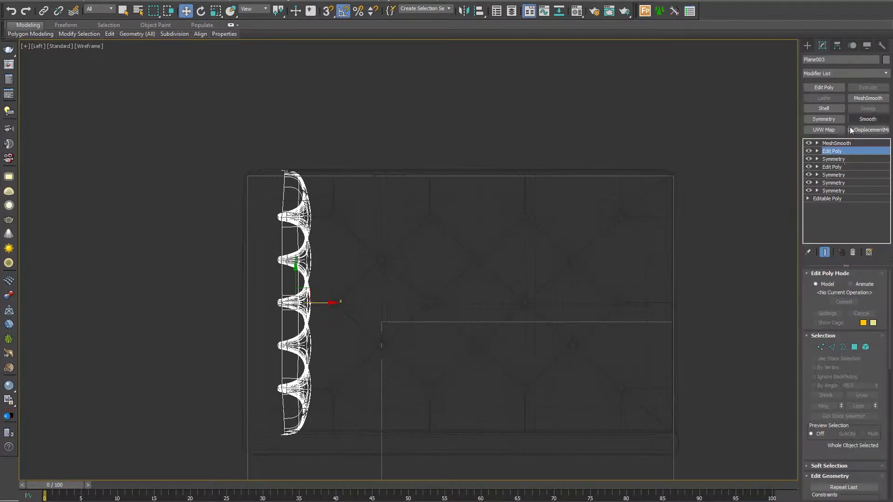
# Delete the Edit Poly modifier directly below MeshSmooth.
pyautogui.click(833, 159)
pyautogui.click(514, 282)
pyautogui.rightClick(840, 151)
pyautogui.click(788, 166)
# Add an FFD 4x4x4 modifier between the remaining Edit Poly and the Symmetry above it.
pyautogui.click(833, 159)
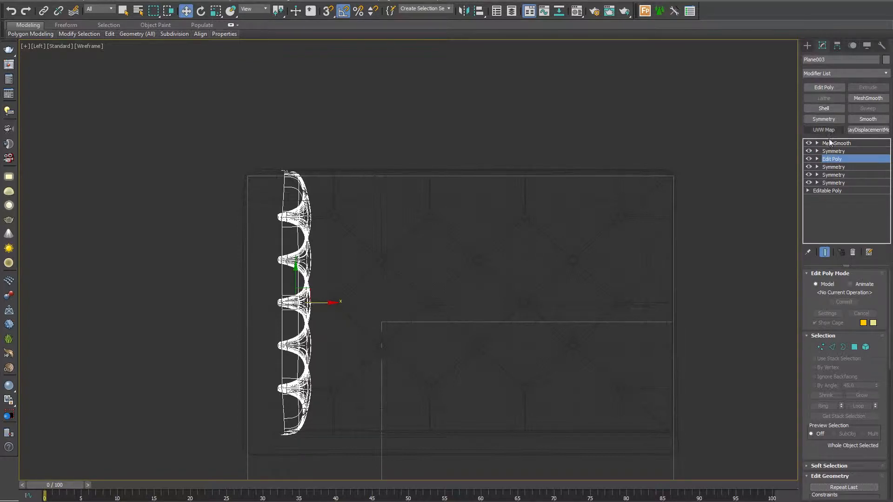
pyautogui.click(836, 143)
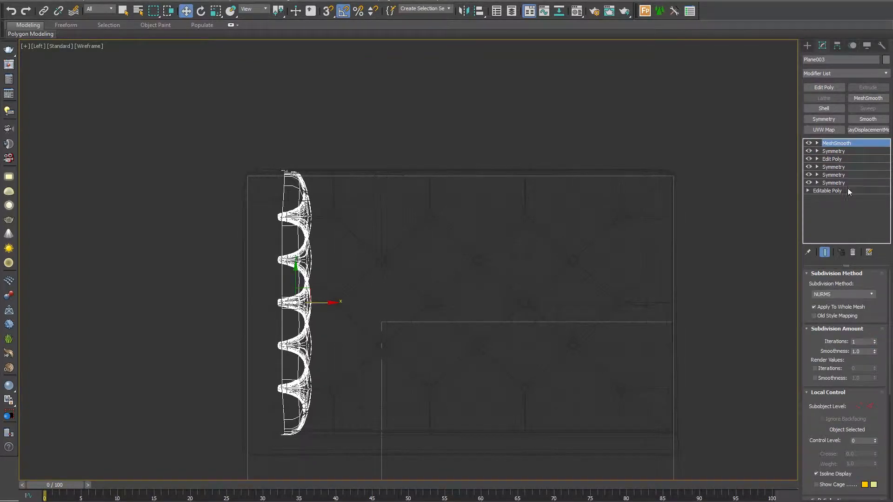
pyautogui.click(844, 73)
pyautogui.click(843, 450)
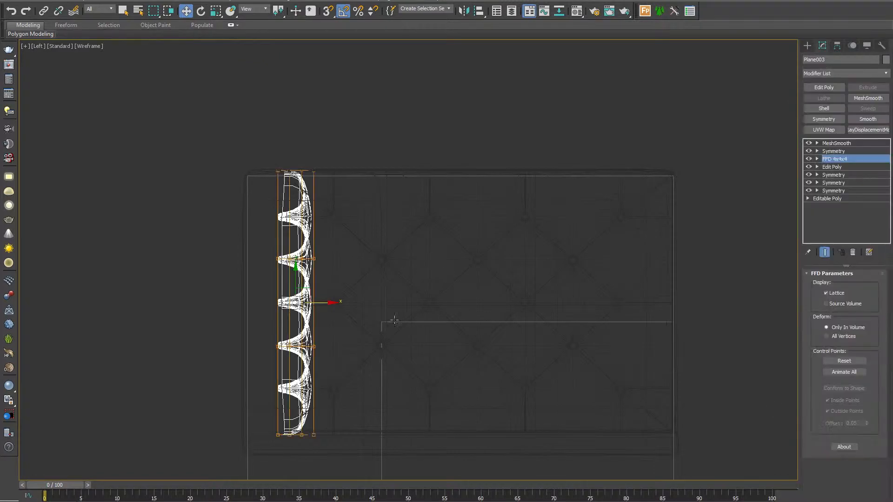
# Move and rotate rows of FFD control points in the left view to curve the backrest, with its lower part pushed forward.
pyautogui.moveTo(338, 390); pyautogui.dragTo(408, 385)
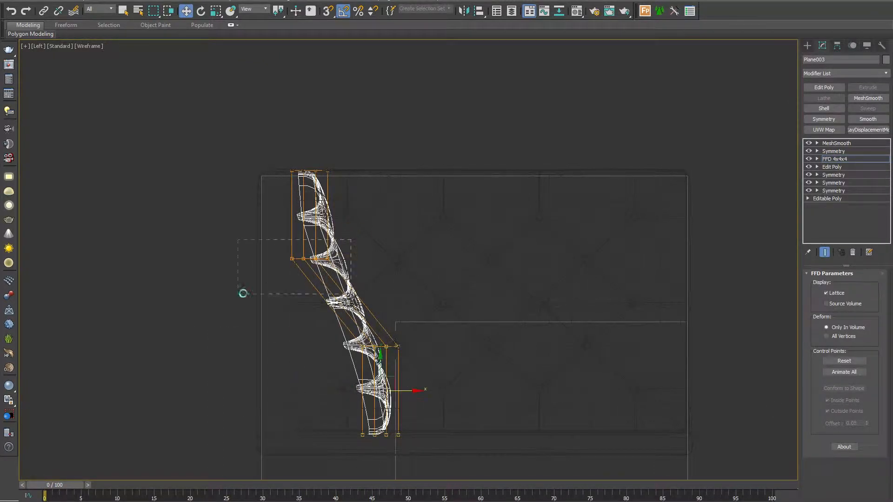
pyautogui.moveTo(324, 249); pyautogui.dragTo(370, 238)
pyautogui.press('e')
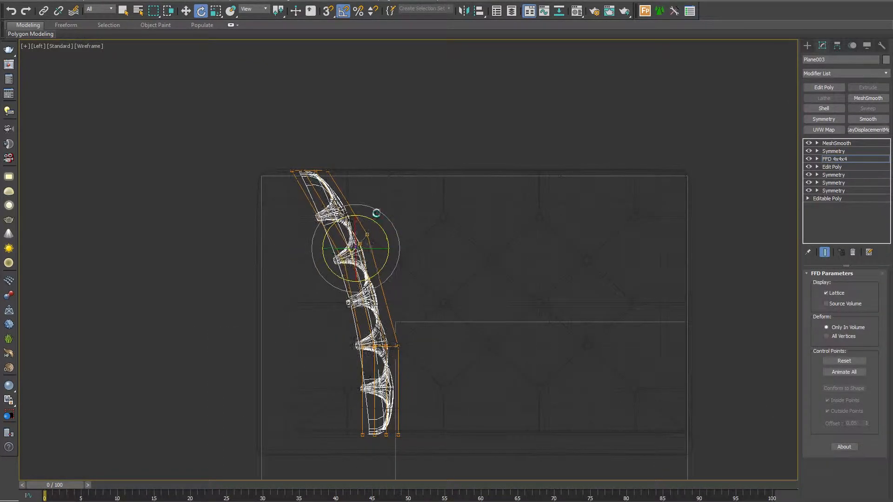
pyautogui.press('w')
pyautogui.moveTo(410, 379); pyautogui.dragTo(416, 389, button='middle')
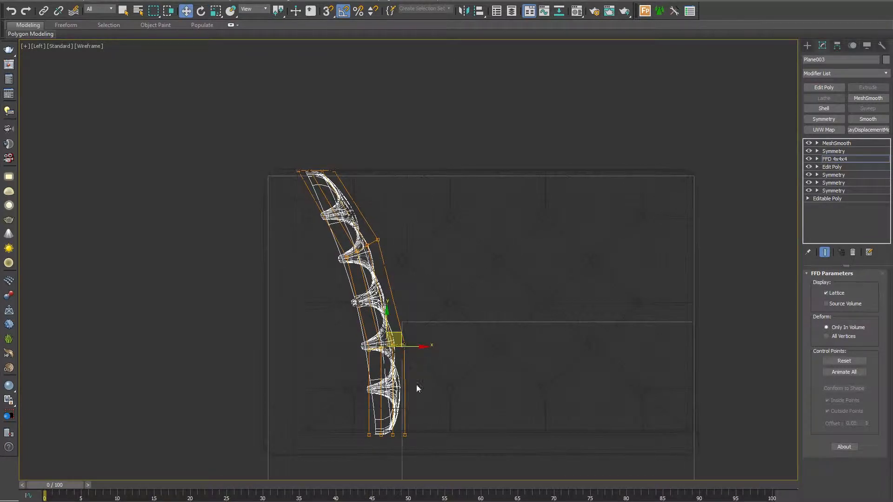
pyautogui.moveTo(417, 344); pyautogui.dragTo(420, 344)
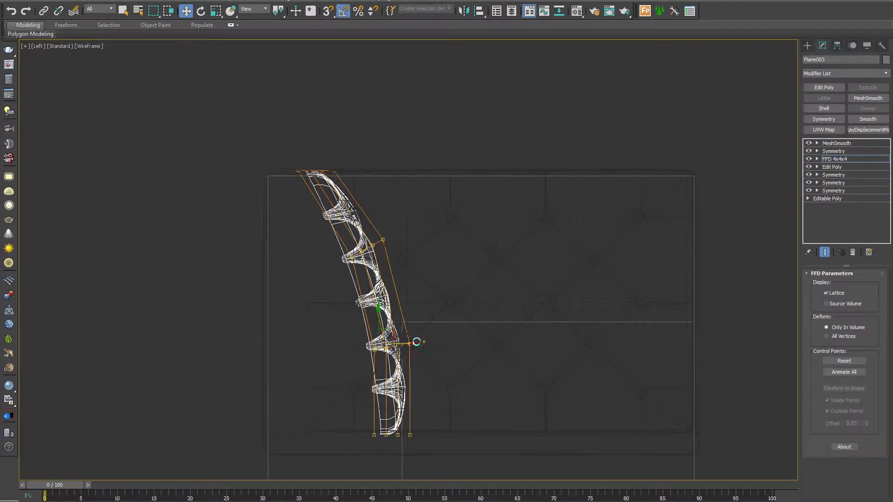
pyautogui.moveTo(446, 213); pyautogui.dragTo(328, 355)
pyautogui.moveTo(409, 300); pyautogui.dragTo(397, 282)
# Examine the curved backrest and its FFD lattice in perspective, from the end and from the front.
pyautogui.press('p')
pyautogui.keyDown('alt'); pyautogui.moveTo(447, 371); pyautogui.dragTo(254, 363, button='middle'); pyautogui.keyUp('alt')
pyautogui.press('F3')
pyautogui.moveTo(251, 446)
pyautogui.keyDown('alt'); pyautogui.mouseDown(button='middle')
pyautogui.moveTo(219, 347)
pyautogui.moveTo(242, 358)
pyautogui.moveTo(319, 349)
pyautogui.moveTo(322, 335)
pyautogui.moveTo(242, 318)
pyautogui.mouseUp(button='middle'); pyautogui.keyUp('alt')
pyautogui.press('F3')
pyautogui.press('F3')
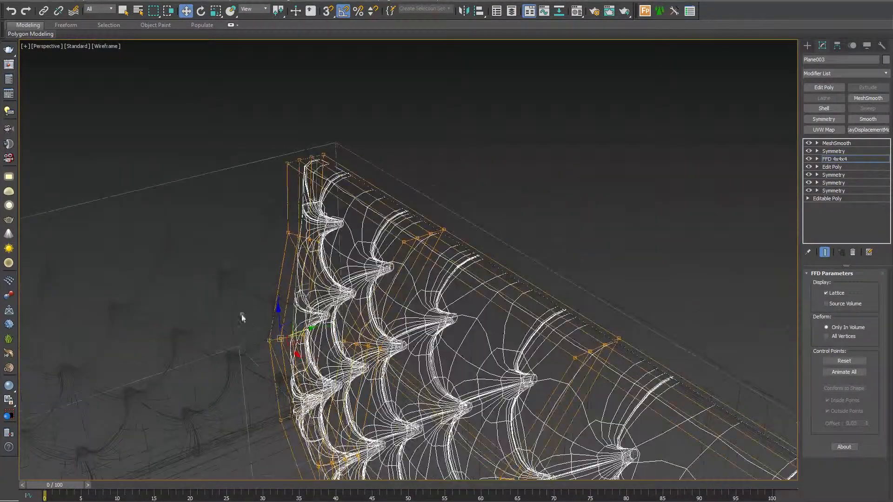
pyautogui.keyDown('alt'); pyautogui.moveTo(328, 331); pyautogui.dragTo(434, 372, button='middle'); pyautogui.keyUp('alt')
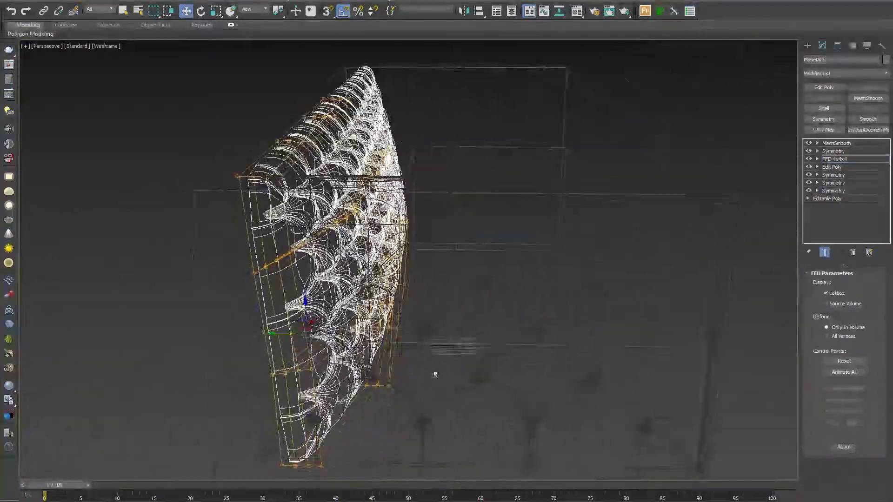
pyautogui.keyDown('alt'); pyautogui.moveTo(304, 478); pyautogui.dragTo(293, 416, button='middle'); pyautogui.keyUp('alt')
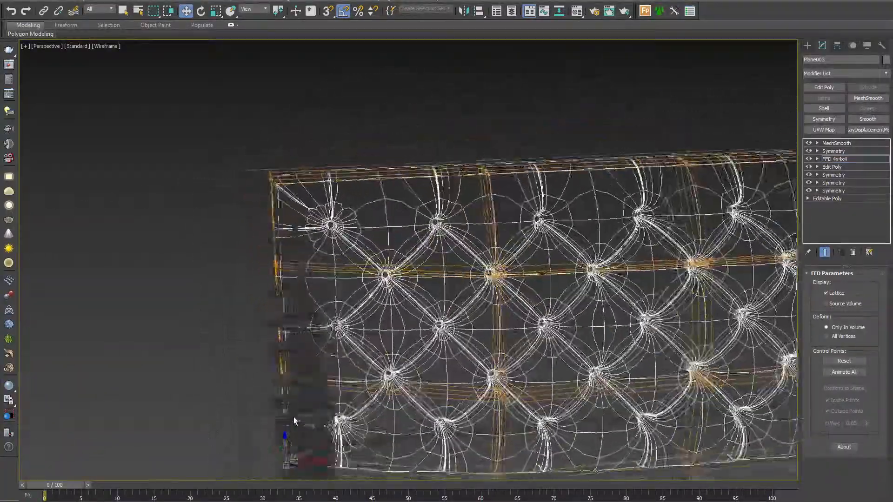
# Adjust the lower FFD control points near the backrest's outer end, moving them in depth to shape the bottom edge by the arm.
pyautogui.press('F3')
pyautogui.scroll(-6, 478, 370)
pyautogui.moveTo(411, 390)
pyautogui.keyDown('alt'); pyautogui.mouseDown(button='middle')
pyautogui.moveTo(395, 326)
pyautogui.moveTo(422, 373)
pyautogui.moveTo(336, 407)
pyautogui.moveTo(418, 398)
pyautogui.mouseUp(button='middle'); pyautogui.keyUp('alt')
pyautogui.scroll(2, 396, 326)
pyautogui.moveTo(195, 349); pyautogui.dragTo(246, 409)
pyautogui.moveTo(289, 395)
pyautogui.keyDown('alt'); pyautogui.mouseDown(button='middle')
pyautogui.moveTo(260, 380)
pyautogui.moveTo(288, 389)
pyautogui.mouseUp(button='middle'); pyautogui.keyUp('alt')
pyautogui.moveTo(226, 351); pyautogui.dragTo(226, 360)
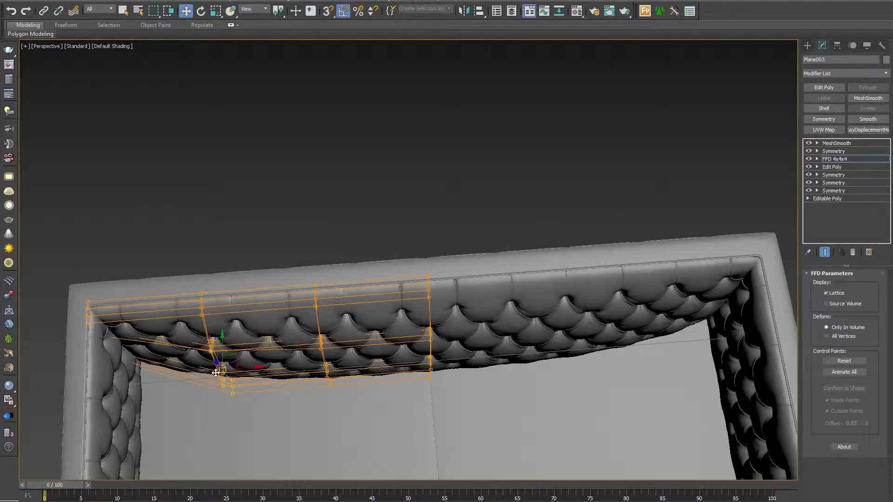
pyautogui.keyDown('alt'); pyautogui.moveTo(288, 382); pyautogui.dragTo(242, 395, button='middle'); pyautogui.keyUp('alt')
pyautogui.moveTo(229, 347); pyautogui.dragTo(231, 336)
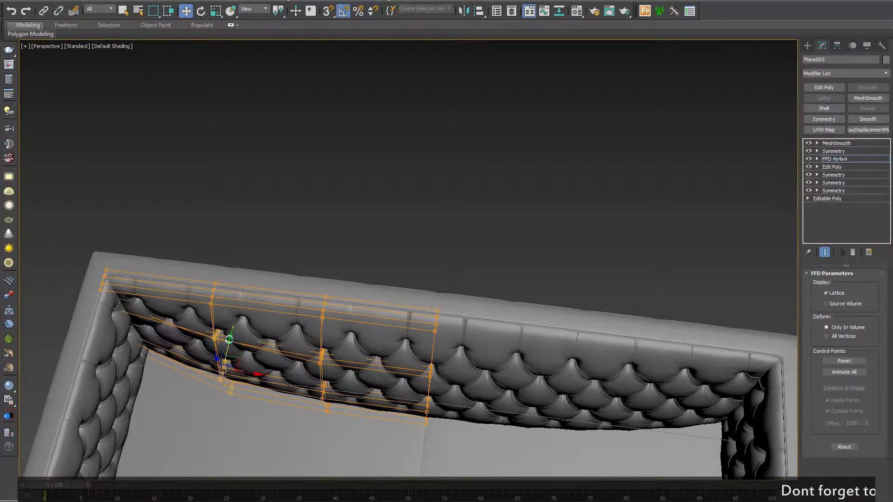
# Leave control point editing, deselect the panel and inspect the backrest's curve against the arms and seat, shaded and with edged faces.
pyautogui.keyDown('alt'); pyautogui.moveTo(226, 337); pyautogui.dragTo(293, 408, button='middle'); pyautogui.keyUp('alt')
pyautogui.keyDown('alt'); pyautogui.moveTo(356, 387); pyautogui.dragTo(462, 413, button='middle'); pyautogui.keyUp('alt')
pyautogui.click(837, 160)
pyautogui.scroll(-5, 294, 253)
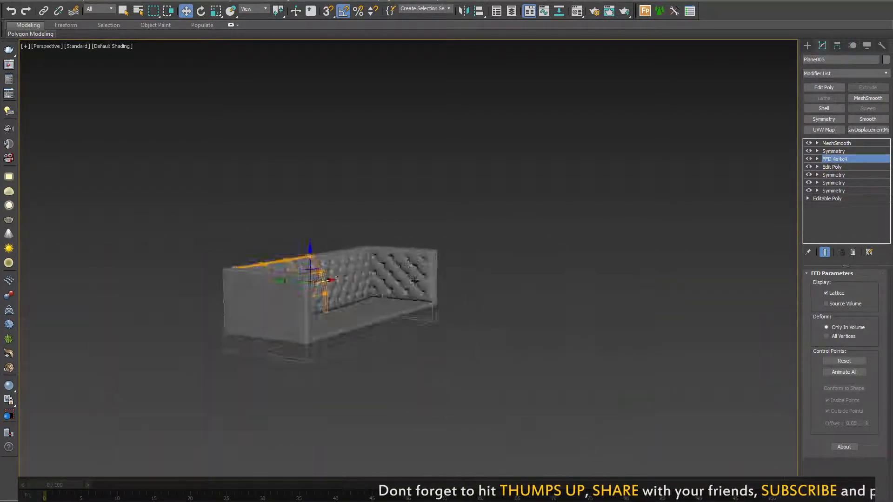
pyautogui.keyDown('alt'); pyautogui.moveTo(398, 326); pyautogui.dragTo(483, 297, button='middle'); pyautogui.keyUp('alt')
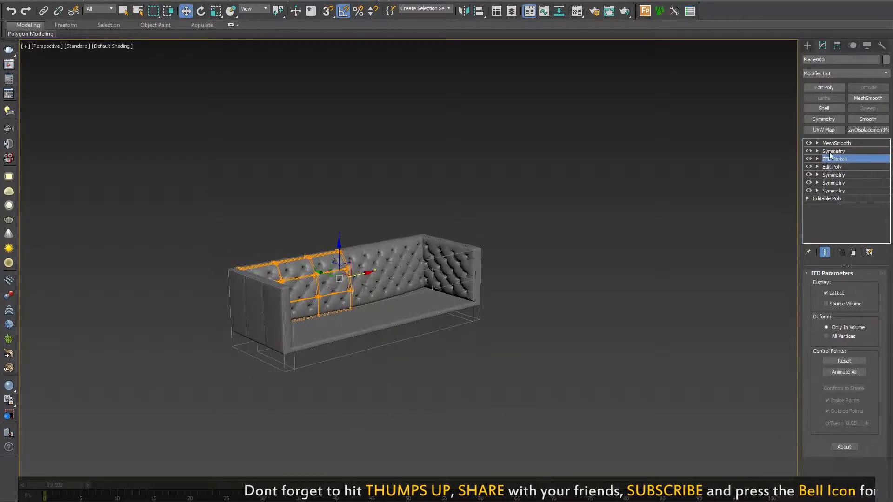
pyautogui.click(592, 249)
pyautogui.scroll(6, 396, 368)
pyautogui.scroll(5, 396, 368)
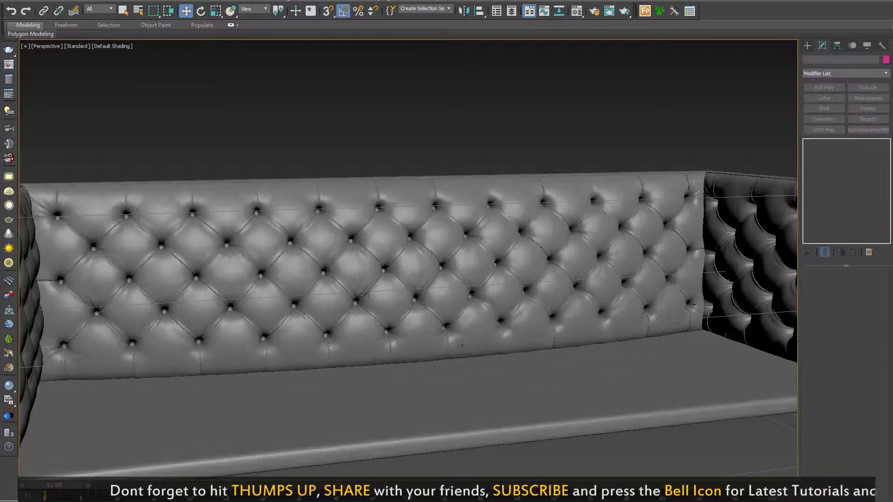
pyautogui.keyDown('alt'); pyautogui.moveTo(475, 191); pyautogui.dragTo(630, 323, button='middle'); pyautogui.keyUp('alt')
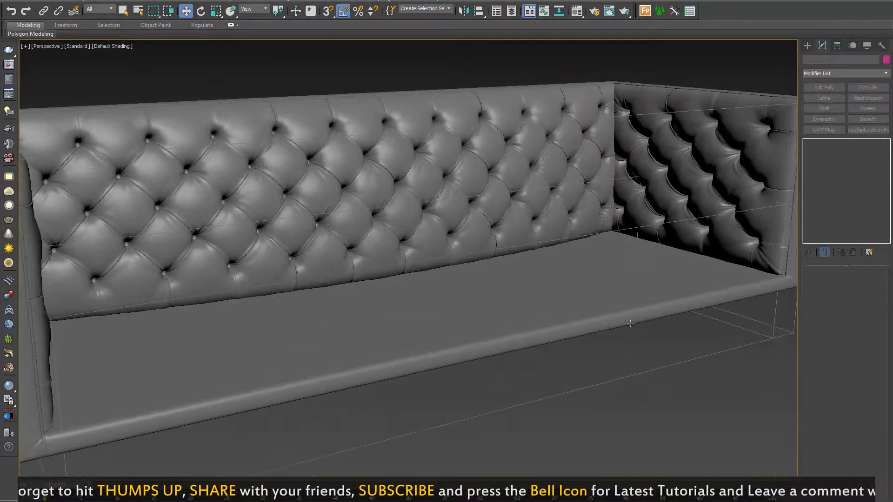
pyautogui.press('F4')
pyautogui.keyDown('alt'); pyautogui.moveTo(429, 305); pyautogui.dragTo(451, 325, button='middle'); pyautogui.keyUp('alt')
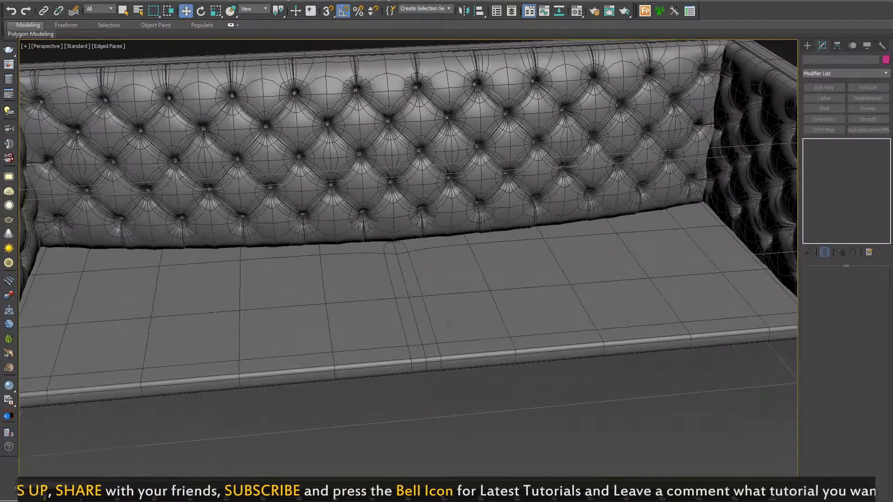
# Draw a box about 615 mm long, 1076 mm wide and 304 mm high over the left half of the seat in the top view.
pyautogui.press('t')
pyautogui.scroll(-7, 473, 356)
pyautogui.moveTo(634, 285); pyautogui.dragTo(660, 190, button='middle')
pyautogui.click(808, 46)
pyautogui.click(827, 102)
pyautogui.moveTo(399, 268); pyautogui.dragTo(419, 271, button='middle')
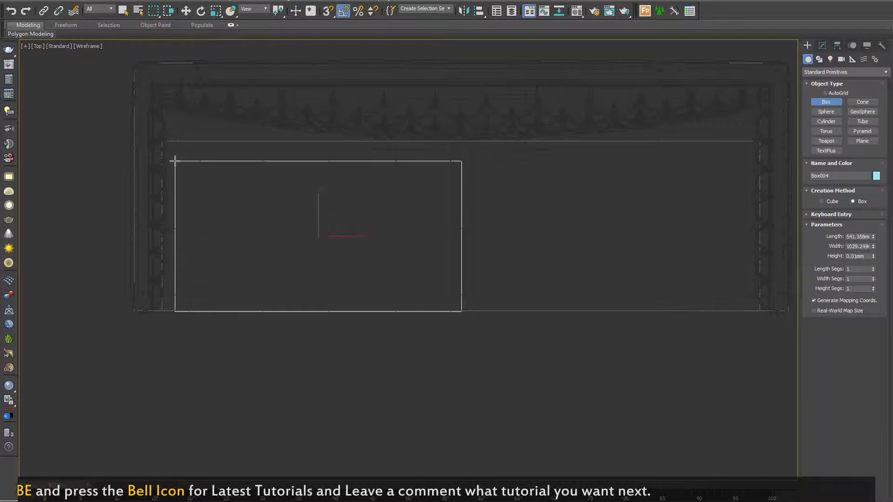
pyautogui.rightClick(295, 218)
pyautogui.rightClick(295, 218)
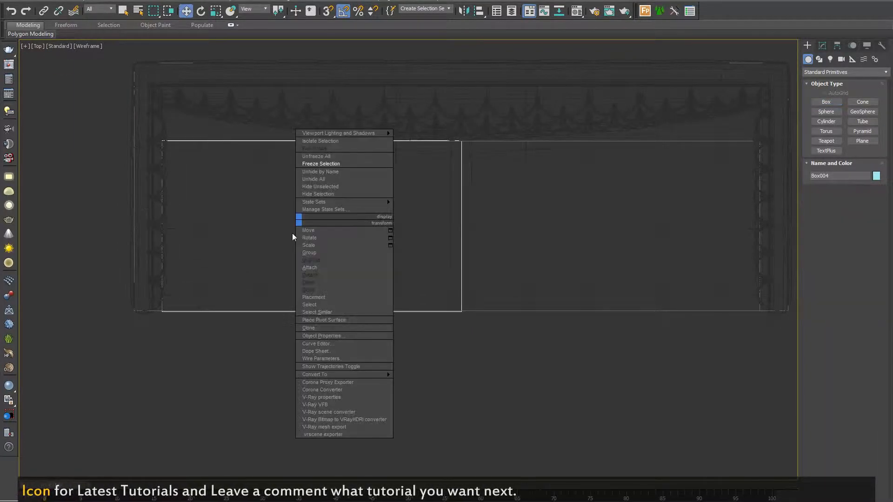
pyautogui.click(190, 378)
# Select the backrest panel, open its FFD lattice and check where it meets the new box.
pyautogui.press('p')
pyautogui.keyDown('alt'); pyautogui.moveTo(404, 270); pyautogui.dragTo(560, 291, button='middle'); pyautogui.keyUp('alt')
pyautogui.click(542, 261)
pyautogui.click(822, 45)
pyautogui.click(835, 159)
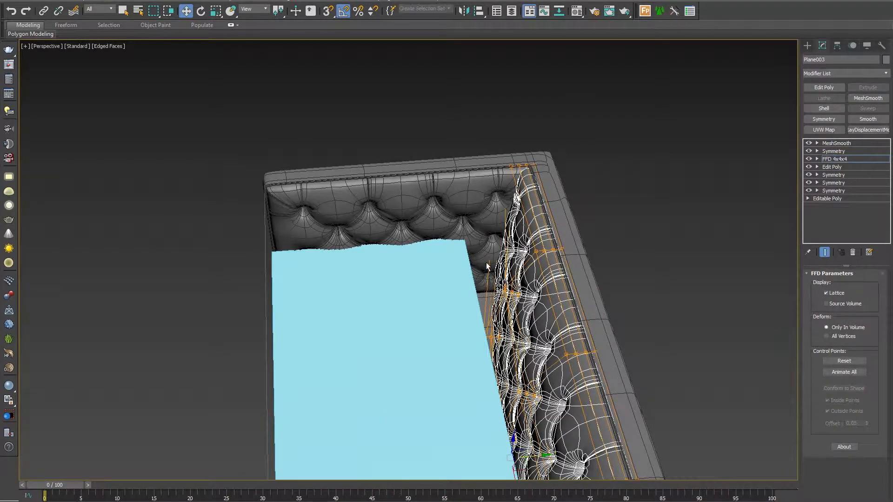
pyautogui.moveTo(382, 325)
pyautogui.keyDown('alt'); pyautogui.mouseDown(button='middle')
pyautogui.moveTo(403, 279)
pyautogui.moveTo(448, 355)
pyautogui.moveTo(380, 300)
pyautogui.mouseUp(button='middle'); pyautogui.keyUp('alt')
pyautogui.press('F3')
pyautogui.press('F3')
pyautogui.scroll(-3, 432, 326)
# Convert the new box on the seat to an Editable Poly.
pyautogui.click(344, 294)
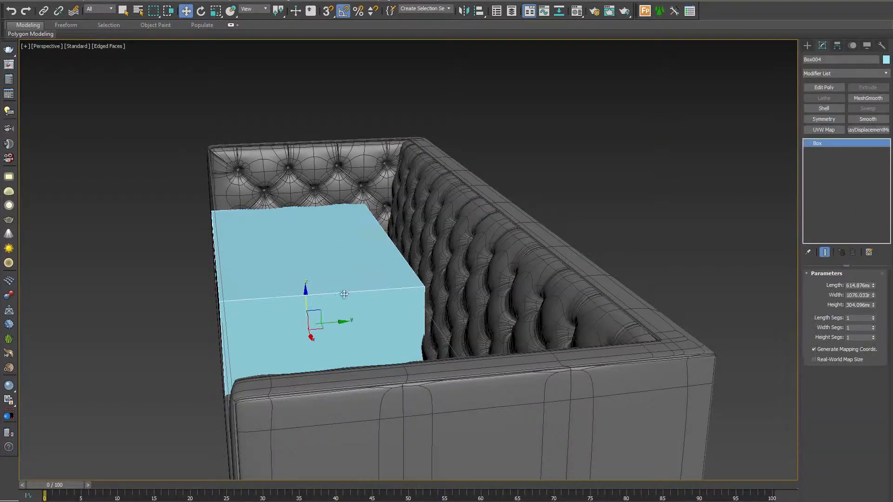
pyautogui.keyDown('alt'); pyautogui.moveTo(337, 323); pyautogui.dragTo(329, 358, button='middle'); pyautogui.keyUp('alt')
pyautogui.rightClick(392, 270)
pyautogui.moveTo(460, 423)
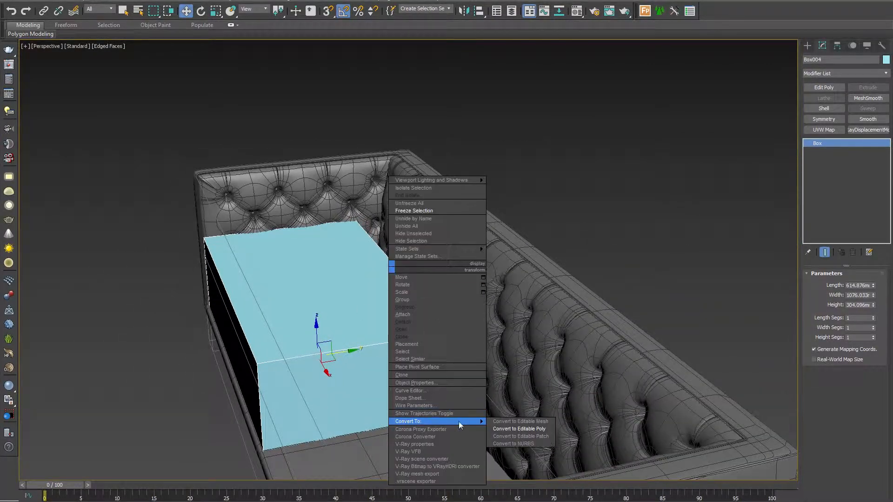
pyautogui.click(518, 430)
# Reopen the backrest's FFD control points and examine the lattice behind the box in wireframe and shaded display.
pyautogui.keyDown('alt'); pyautogui.moveTo(593, 349); pyautogui.dragTo(579, 348, button='middle'); pyautogui.keyUp('alt')
pyautogui.click(579, 348)
pyautogui.click(830, 159)
pyautogui.press('1')
pyautogui.press('F3')
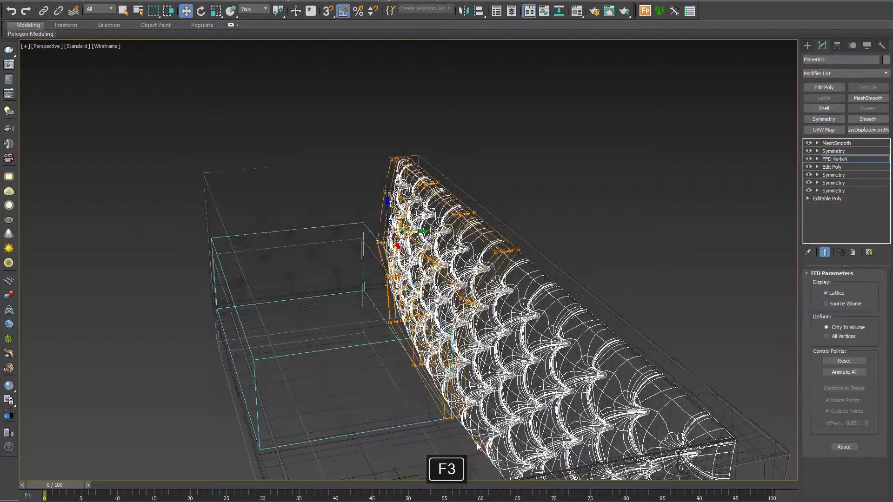
pyautogui.moveTo(449, 365)
pyautogui.keyDown('alt'); pyautogui.mouseDown(button='middle')
pyautogui.moveTo(500, 361)
pyautogui.moveTo(443, 361)
pyautogui.moveTo(545, 372)
pyautogui.moveTo(578, 160)
pyautogui.moveTo(494, 323)
pyautogui.mouseUp(button='middle'); pyautogui.keyUp('alt')
pyautogui.press('F3')
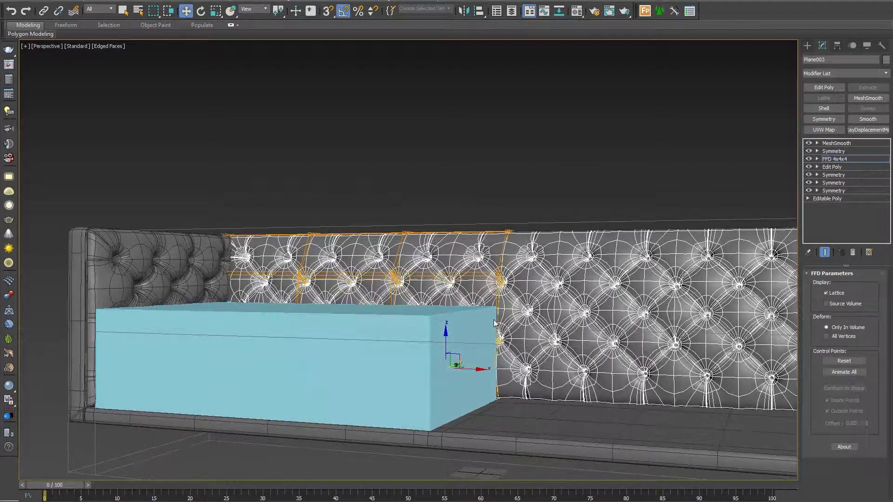
# Lower the four top vertices of the box to make it a thinner seat cushion, then save the scene.
pyautogui.click(368, 386)
pyautogui.click(409, 378)
pyautogui.press('1')
pyautogui.keyDown('alt'); pyautogui.moveTo(408, 378); pyautogui.dragTo(462, 413, button='middle'); pyautogui.keyUp('alt')
pyautogui.press('F3')
pyautogui.moveTo(540, 306); pyautogui.dragTo(112, 367)
pyautogui.press('F3')
pyautogui.press('F3')
pyautogui.moveTo(333, 318); pyautogui.dragTo(338, 342)
pyautogui.keyDown('alt'); pyautogui.moveTo(338, 341); pyautogui.dragTo(412, 402, button='middle'); pyautogui.keyUp('alt')
pyautogui.press('F3')
pyautogui.moveTo(413, 402); pyautogui.dragTo(446, 349, button='middle')
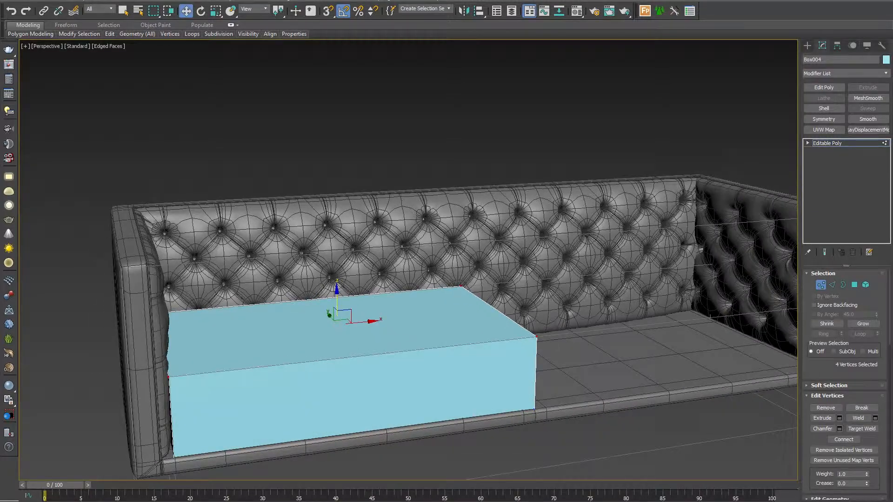
pyautogui.click(557, 124)
pyautogui.hotkey('ctrl', 's')
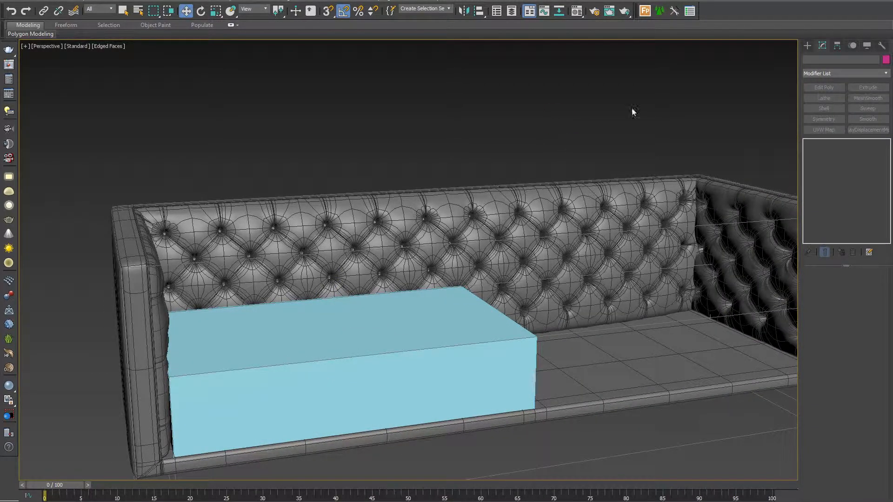
# Add support loops near the cushion box's edges in each direction using Connect with 2 segments and a pinch of 96.
pyautogui.moveTo(525, 304); pyautogui.dragTo(413, 339, button='middle')
pyautogui.click(446, 345)
pyautogui.press('2')
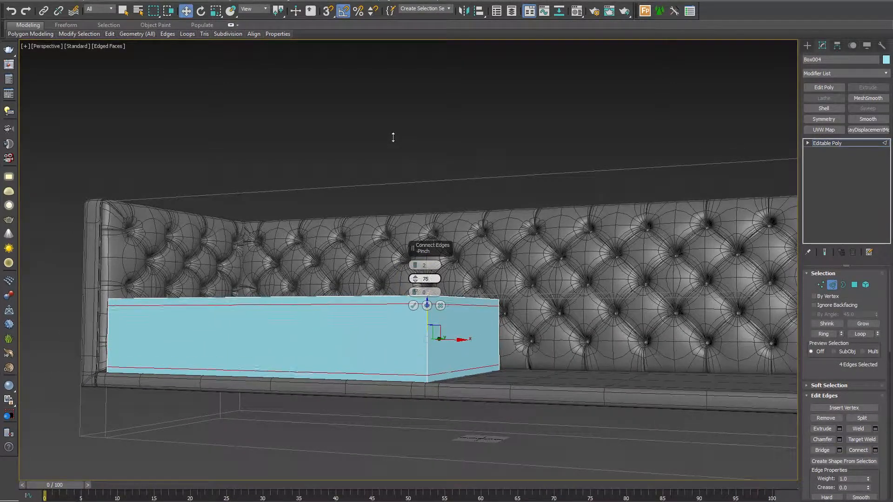
pyautogui.keyDown('alt'); pyautogui.moveTo(349, 328); pyautogui.dragTo(600, 308, button='middle'); pyautogui.keyUp('alt')
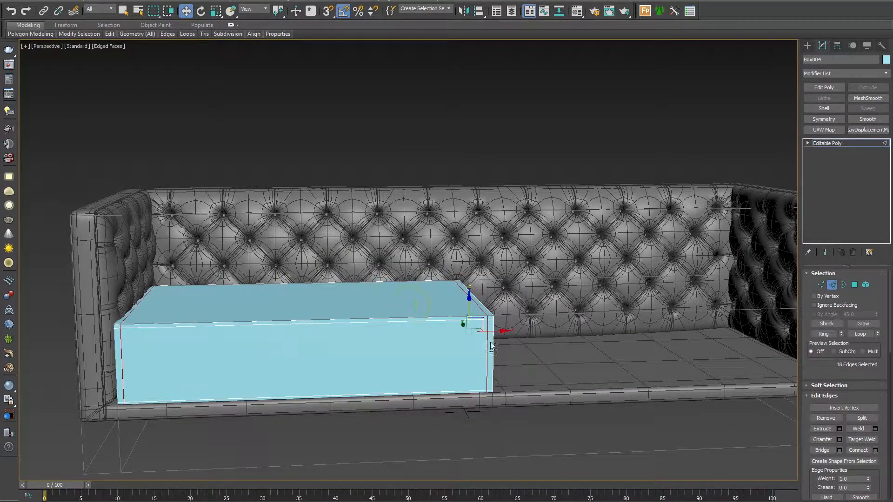
pyautogui.keyDown('alt'); pyautogui.moveTo(490, 346); pyautogui.dragTo(307, 453, button='middle'); pyautogui.keyUp('alt')
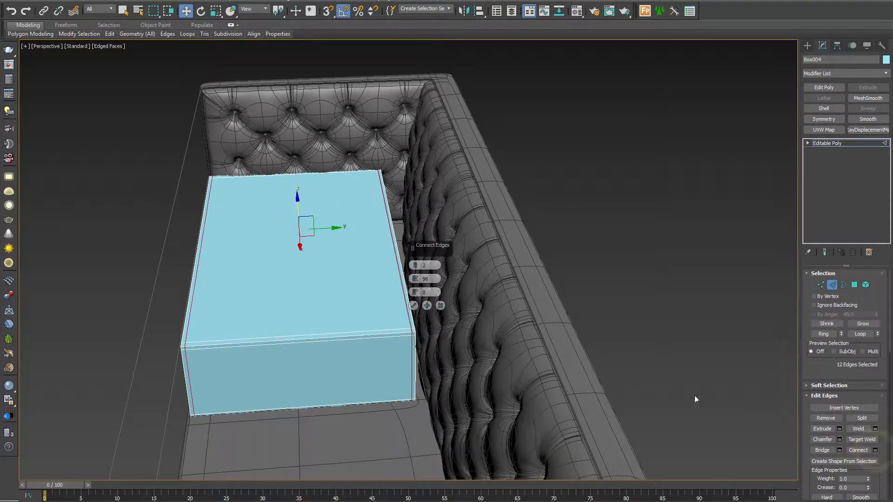
# Try to scale the newest pair of support loops across the cushion's depth.
pyautogui.keyDown('alt'); pyautogui.moveTo(307, 298); pyautogui.dragTo(266, 275, button='middle'); pyautogui.keyUp('alt')
pyautogui.press('r')
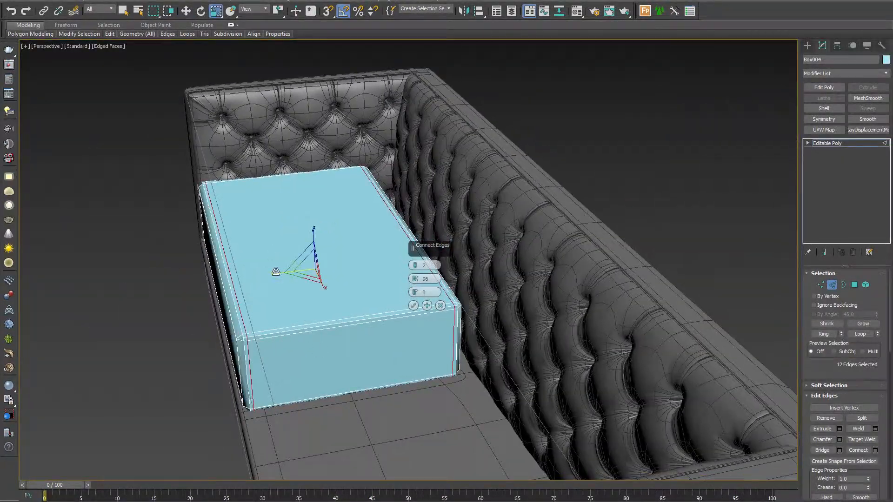
pyautogui.hotkey('ctrl', 'z')
pyautogui.hotkey('ctrl', 'z')
# Apply MeshSmooth with 3 iterations to the cushion box and hide the edged faces.
pyautogui.keyDown('alt'); pyautogui.moveTo(340, 333); pyautogui.dragTo(486, 365, button='middle'); pyautogui.keyUp('alt')
pyautogui.click(831, 284)
pyautogui.click(868, 97)
pyautogui.click(874, 340)
pyautogui.click(874, 340)
pyautogui.press('F4')
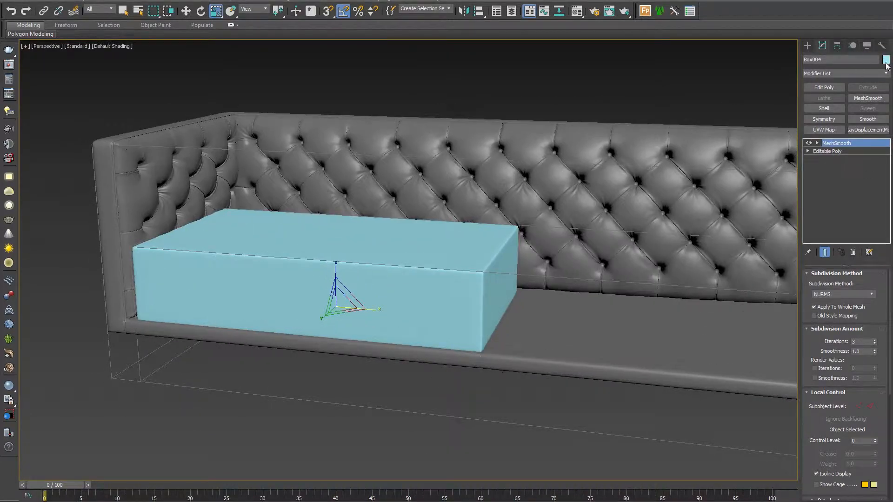
# Change the cushion's object colour to the same dark grey as the sofa.
pyautogui.click(885, 60)
pyautogui.click(473, 276)
pyautogui.click(493, 306)
pyautogui.moveTo(374, 294); pyautogui.dragTo(528, 316, button='middle')
pyautogui.scroll(2, 391, 301)
# Add an Edit Poly modifier below the cushion's MeshSmooth and pull the inner end polygon slightly outward.
pyautogui.click(806, 152)
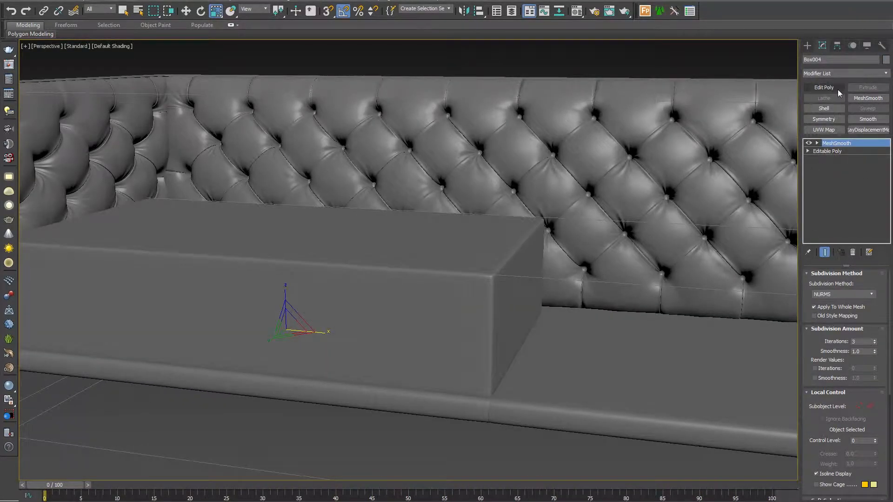
pyautogui.click(838, 89)
pyautogui.keyDown('alt'); pyautogui.moveTo(515, 292); pyautogui.dragTo(552, 305, button='middle'); pyautogui.keyUp('alt')
pyautogui.press('w')
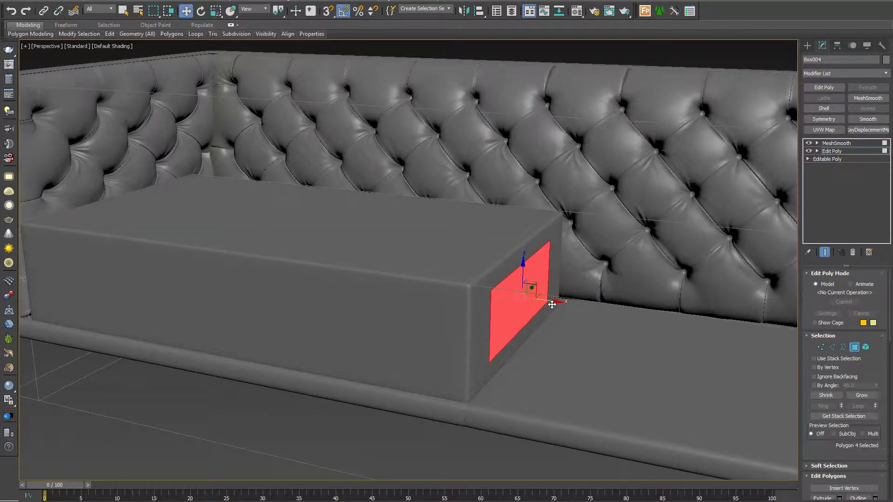
pyautogui.moveTo(555, 305); pyautogui.dragTo(557, 306)
# Pull the cushion's front polygon slightly outward.
pyautogui.keyDown('alt'); pyautogui.moveTo(549, 309); pyautogui.dragTo(460, 363, button='middle'); pyautogui.keyUp('alt')
pyautogui.click(538, 341)
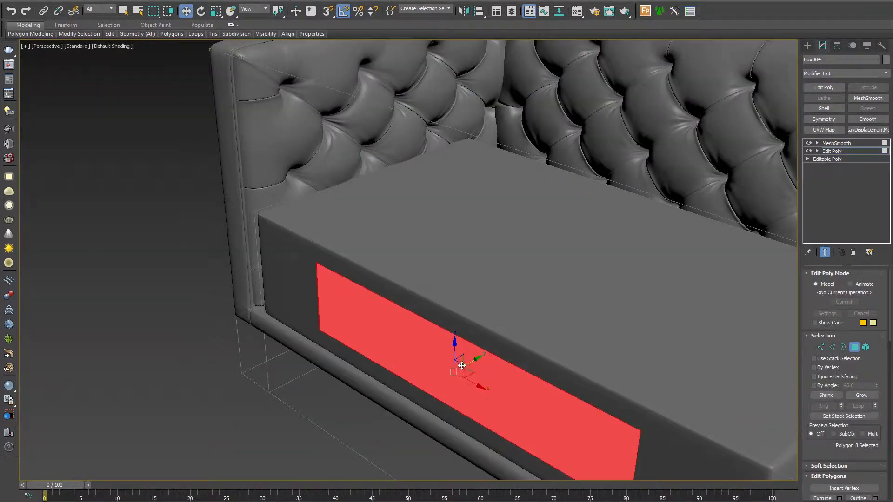
pyautogui.moveTo(462, 362); pyautogui.dragTo(458, 365)
pyautogui.keyDown('alt'); pyautogui.moveTo(458, 365); pyautogui.dragTo(542, 223, button='middle'); pyautogui.keyUp('alt')
# Show edged faces and raise the cushion's top polygon to give it a puffed crown.
pyautogui.press('F4')
pyautogui.click(548, 241)
pyautogui.scroll(-3, 581, 217)
pyautogui.moveTo(490, 156); pyautogui.dragTo(487, 145)
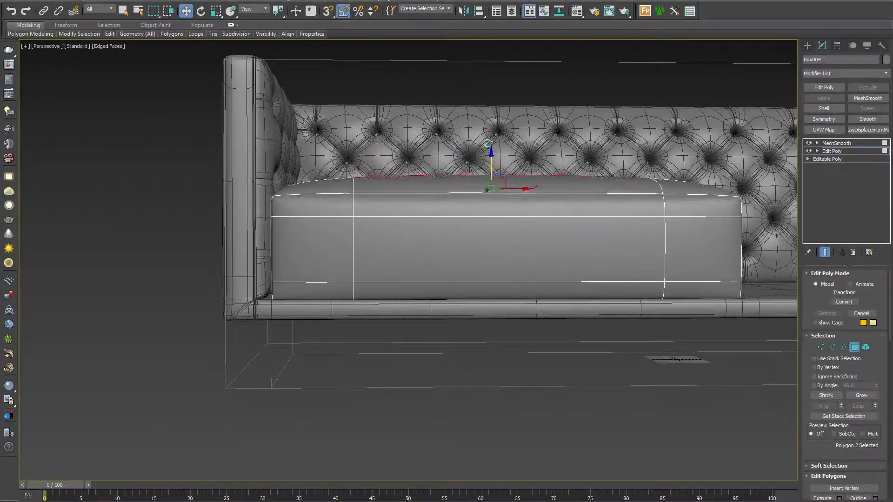
pyautogui.keyDown('alt'); pyautogui.moveTo(352, 245); pyautogui.dragTo(362, 256, button='middle'); pyautogui.keyUp('alt')
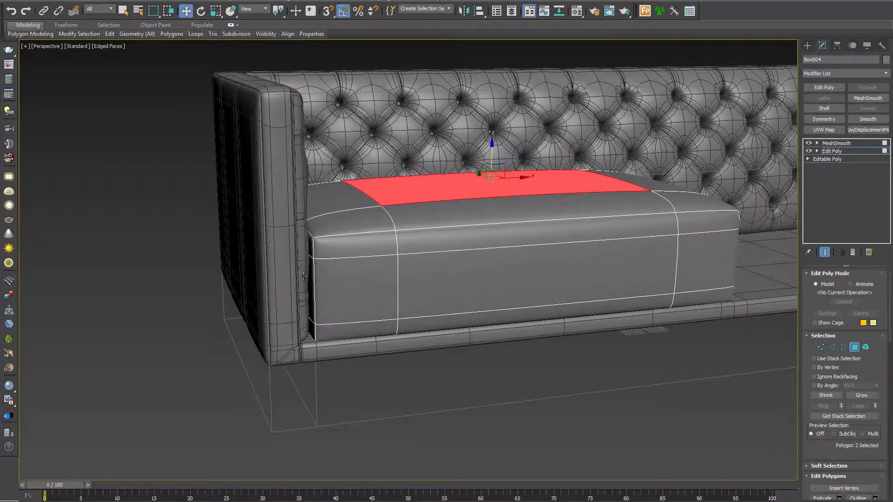
# Pull the cushion's arm-side end polygon outward toward the sofa arm.
pyautogui.click(303, 276)
pyautogui.moveTo(308, 259); pyautogui.dragTo(299, 259)
pyautogui.keyDown('alt'); pyautogui.moveTo(360, 275); pyautogui.dragTo(298, 264, button='middle'); pyautogui.keyUp('alt')
pyautogui.keyDown('alt'); pyautogui.moveTo(607, 247); pyautogui.dragTo(588, 330, button='middle'); pyautogui.keyUp('alt')
# Show the Edit Poly cage and connect the cushion's lengthwise edge ring with one crosswise loop at its middle.
pyautogui.click(498, 319)
pyautogui.click(826, 323)
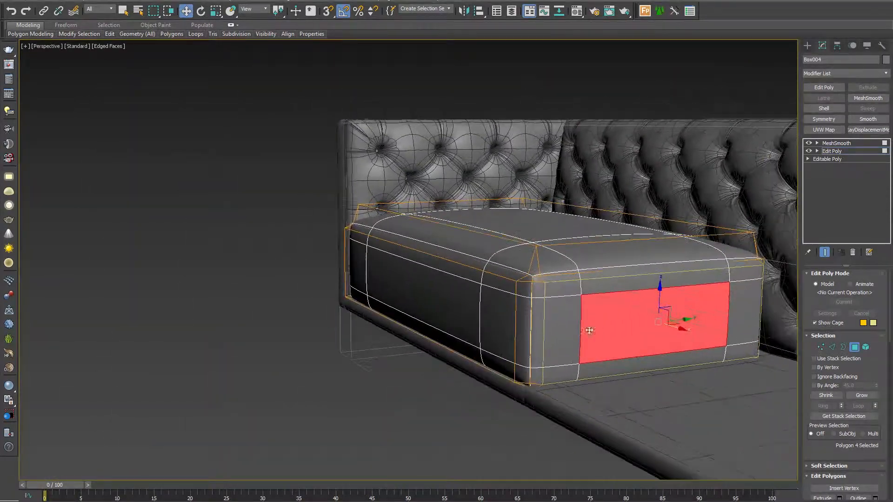
pyautogui.moveTo(558, 360); pyautogui.dragTo(472, 420, button='middle')
pyautogui.press('2')
pyautogui.scroll(-3, 828, 408)
pyautogui.click(875, 470)
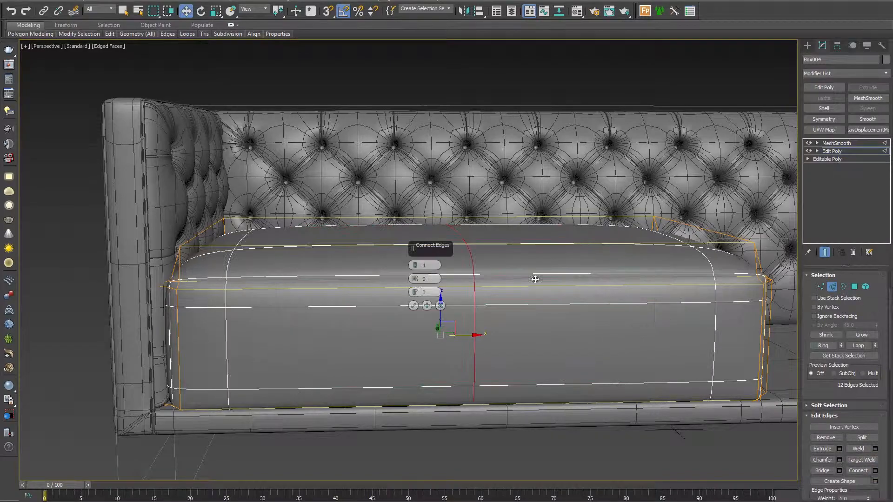
pyautogui.keyDown('alt'); pyautogui.moveTo(416, 306); pyautogui.dragTo(475, 258, button='middle'); pyautogui.keyUp('alt')
# Adjust the three top vertices of the new middle loop and connect a second edge loop running along the cushion's length.
pyautogui.press('1')
pyautogui.moveTo(428, 203); pyautogui.dragTo(482, 248)
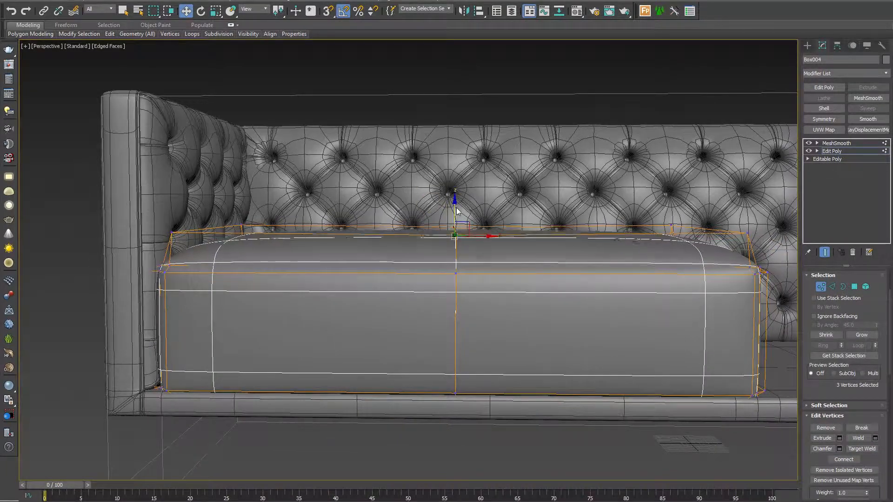
pyautogui.keyDown('alt'); pyautogui.moveTo(456, 211); pyautogui.dragTo(554, 253, button='middle'); pyautogui.keyUp('alt')
pyautogui.press('2')
pyautogui.hotkey('alt', 'r')
pyautogui.click(858, 470)
pyautogui.press('1')
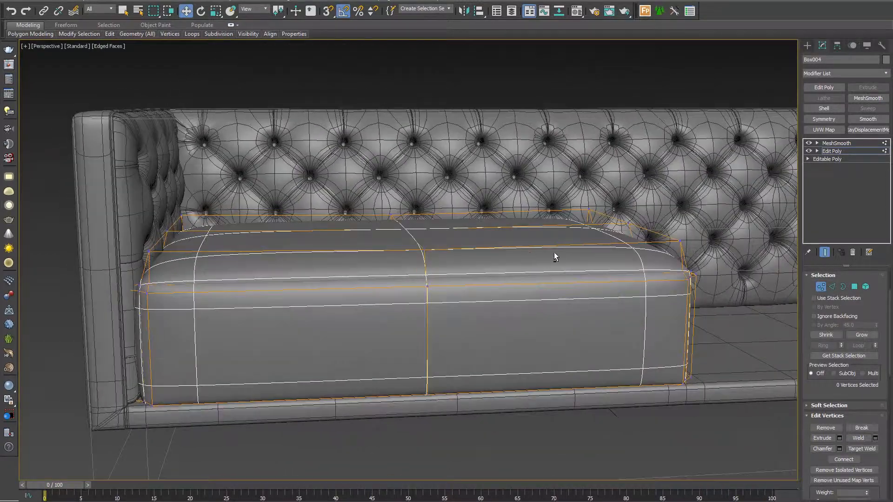
# Select the cushion's four top polygons and nudge their height slightly.
pyautogui.click(629, 222)
pyautogui.keyDown('alt'); pyautogui.moveTo(628, 221); pyautogui.dragTo(480, 257, button='middle'); pyautogui.keyUp('alt')
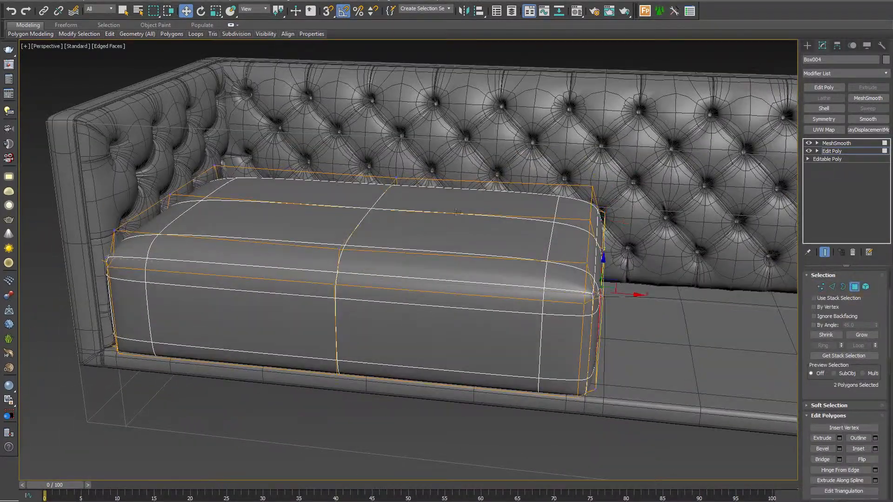
pyautogui.click(409, 223)
pyautogui.keyDown('ctrl'); pyautogui.click(328, 220); pyautogui.keyUp('ctrl')
pyautogui.keyDown('ctrl'); pyautogui.click(340, 195); pyautogui.keyUp('ctrl')
pyautogui.keyDown('ctrl'); pyautogui.click(399, 196); pyautogui.keyUp('ctrl')
pyautogui.moveTo(371, 182); pyautogui.dragTo(372, 186)
pyautogui.keyDown('alt'); pyautogui.moveTo(398, 213); pyautogui.dragTo(409, 188, button='middle'); pyautogui.keyUp('alt')
# Adjust the height of the cushion's upper vertices in the front view, close vertex editing, hide the edged faces and save the scene.
pyautogui.click(820, 286)
pyautogui.press('f')
pyautogui.moveTo(176, 305); pyautogui.dragTo(576, 240)
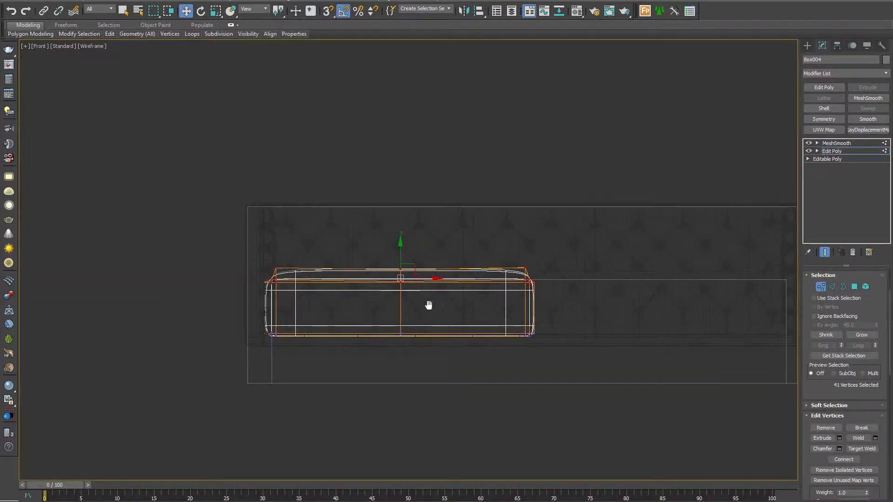
pyautogui.moveTo(429, 305); pyautogui.dragTo(435, 310, button='middle')
pyautogui.scroll(2, 435, 309)
pyautogui.moveTo(395, 242); pyautogui.dragTo(402, 252)
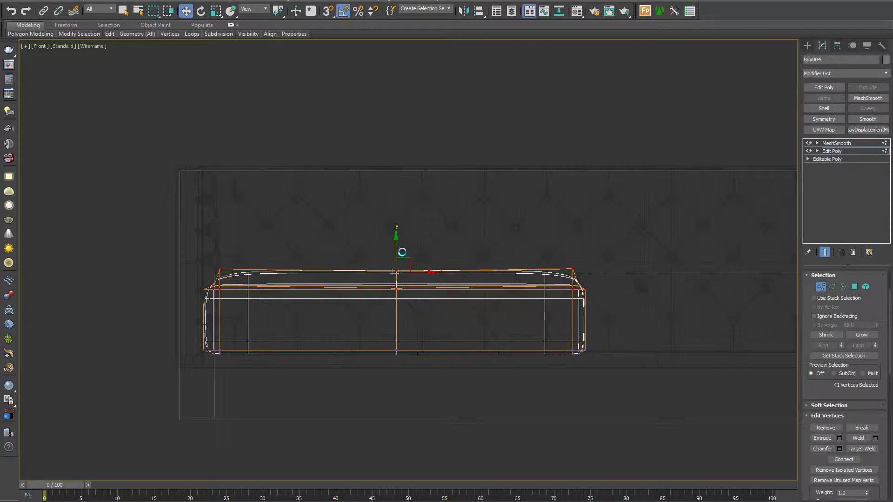
pyautogui.press('p')
pyautogui.scroll(-2, 396, 307)
pyautogui.keyDown('alt'); pyautogui.moveTo(396, 307); pyautogui.dragTo(442, 318, button='middle'); pyautogui.keyUp('alt')
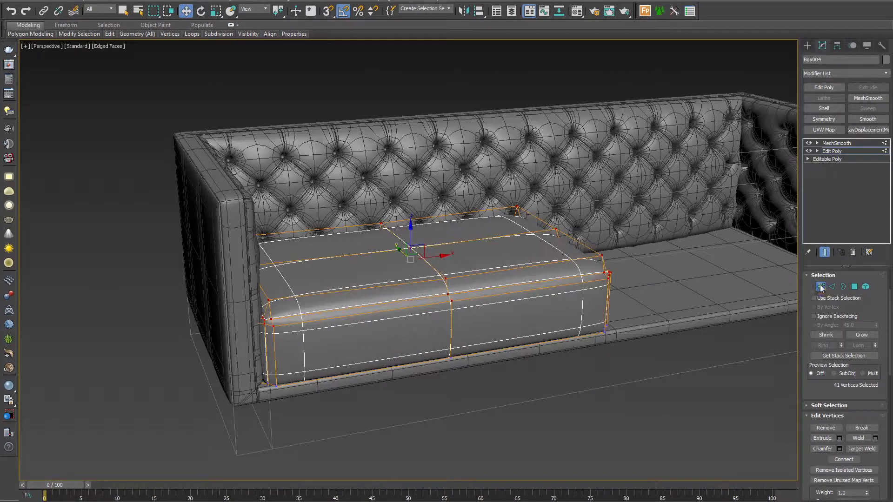
pyautogui.click(821, 287)
pyautogui.press('F4')
pyautogui.moveTo(605, 343)
pyautogui.keyDown('alt'); pyautogui.mouseDown(button='middle')
pyautogui.moveTo(554, 343)
pyautogui.moveTo(557, 287)
pyautogui.moveTo(529, 359)
pyautogui.mouseUp(button='middle'); pyautogui.keyUp('alt')
pyautogui.hotkey('ctrl', 's')
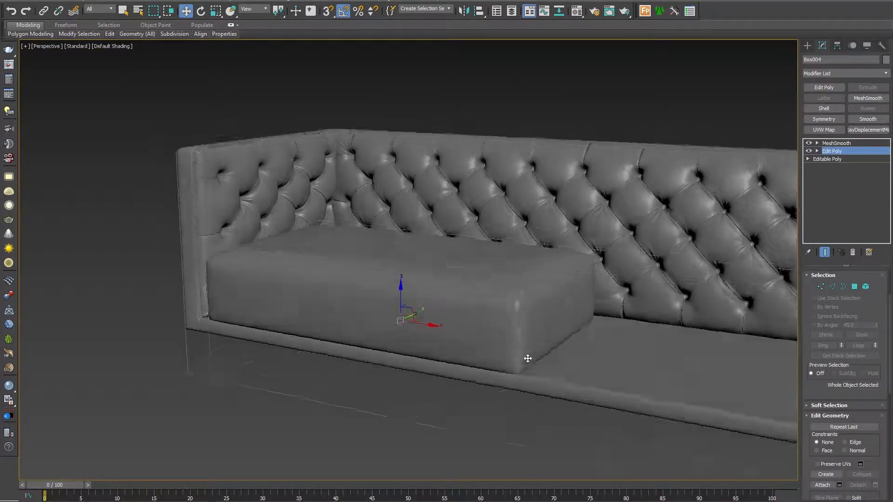
# In the top view, reposition the vertices at the cushion's front and rear inner-end corners to tune their rounding.
pyautogui.scroll(5, 504, 315)
pyautogui.keyDown('alt'); pyautogui.moveTo(503, 314); pyautogui.dragTo(511, 345, button='middle'); pyautogui.keyUp('alt')
pyautogui.press('1')
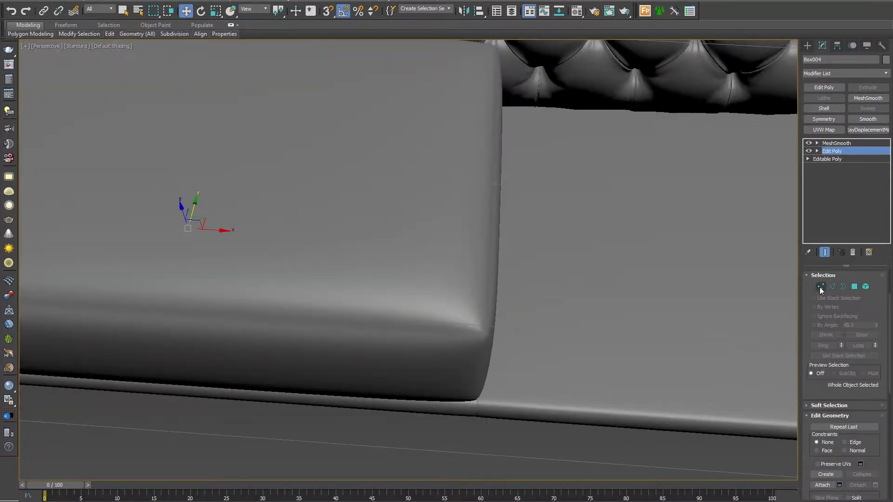
pyautogui.press('t')
pyautogui.press('F3')
pyautogui.scroll(5, 467, 330)
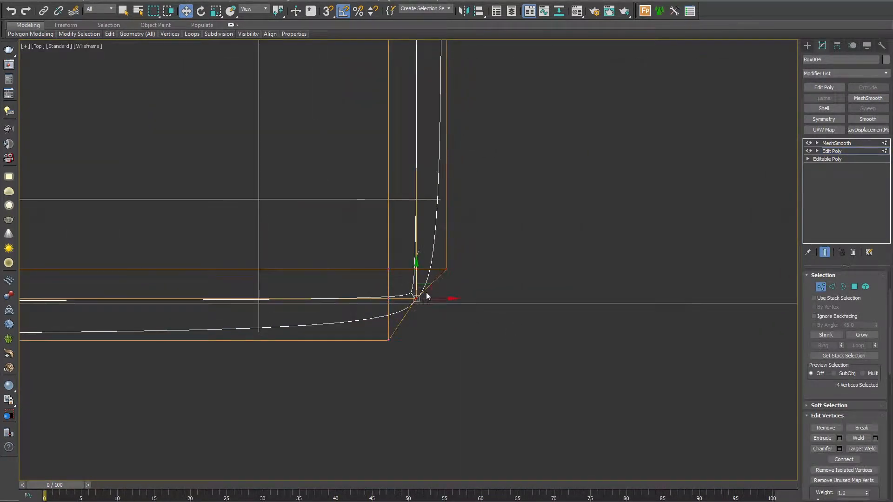
pyautogui.moveTo(452, 308); pyautogui.dragTo(449, 303)
pyautogui.click(448, 323)
pyautogui.scroll(-5, 450, 279)
pyautogui.moveTo(454, 195); pyautogui.dragTo(475, 404, button='middle')
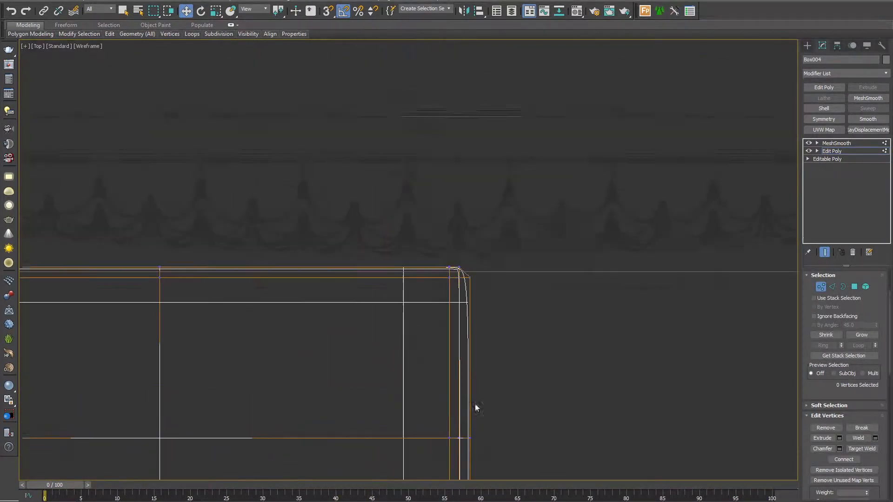
pyautogui.scroll(5, 462, 274)
pyautogui.moveTo(468, 239); pyautogui.dragTo(460, 253)
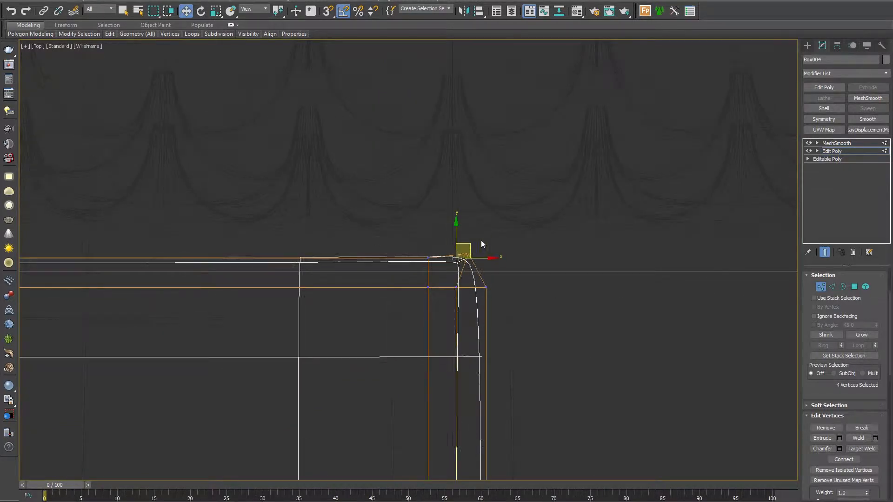
# Pull the cushion's arm-side rear corner and middle rear vertices back toward the curved backrest.
pyautogui.scroll(-3, 481, 244)
pyautogui.moveTo(374, 311); pyautogui.dragTo(567, 299, button='middle')
pyautogui.scroll(-2, 566, 299)
pyautogui.moveTo(53, 266); pyautogui.dragTo(407, 220, button='middle')
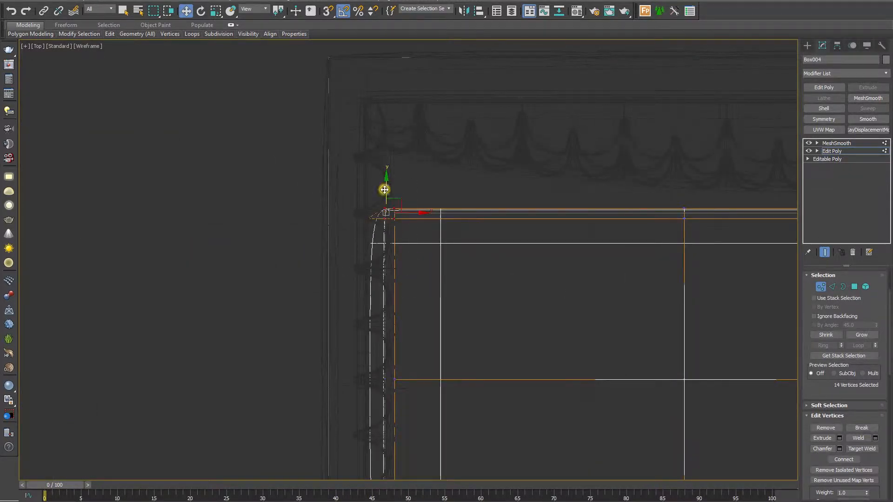
pyautogui.moveTo(384, 189); pyautogui.dragTo(384, 158)
pyautogui.scroll(-5, 546, 229)
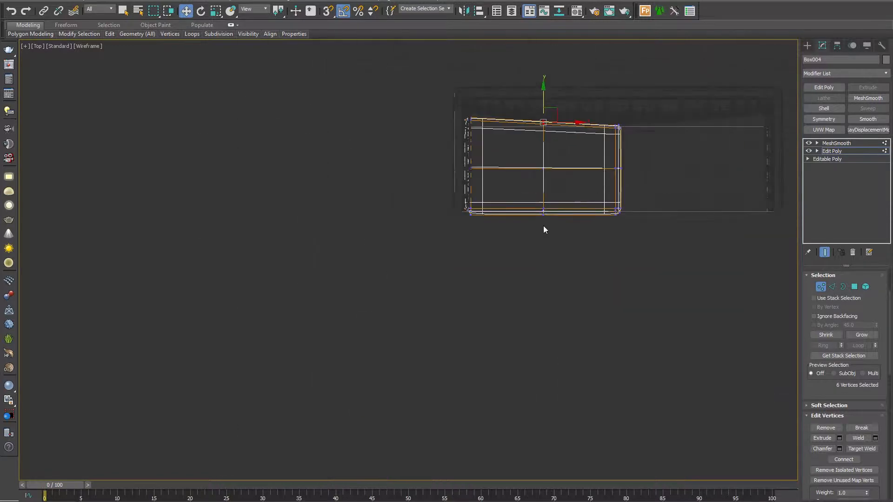
pyautogui.scroll(2, 441, 260)
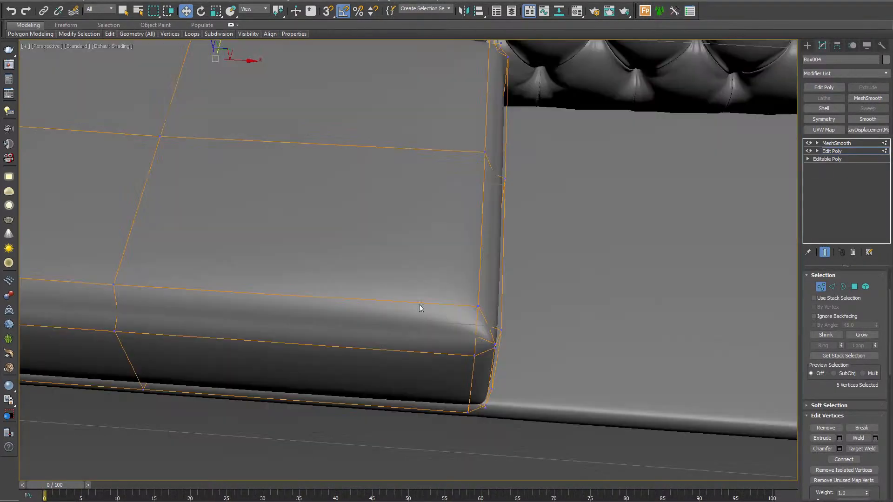
# Move the upper corner vertex at the cushion's inner front corner horizontally to refine its rounding.
pyautogui.moveTo(420, 305)
pyautogui.keyDown('alt'); pyautogui.mouseDown(button='middle')
pyautogui.moveTo(467, 348)
pyautogui.moveTo(379, 313)
pyautogui.moveTo(329, 347)
pyautogui.moveTo(394, 401)
pyautogui.mouseUp(button='middle'); pyautogui.keyUp('alt')
pyautogui.scroll(2, 292, 293)
pyautogui.keyDown('alt'); pyautogui.moveTo(291, 293); pyautogui.dragTo(233, 236, button='middle'); pyautogui.keyUp('alt')
pyautogui.press('2')
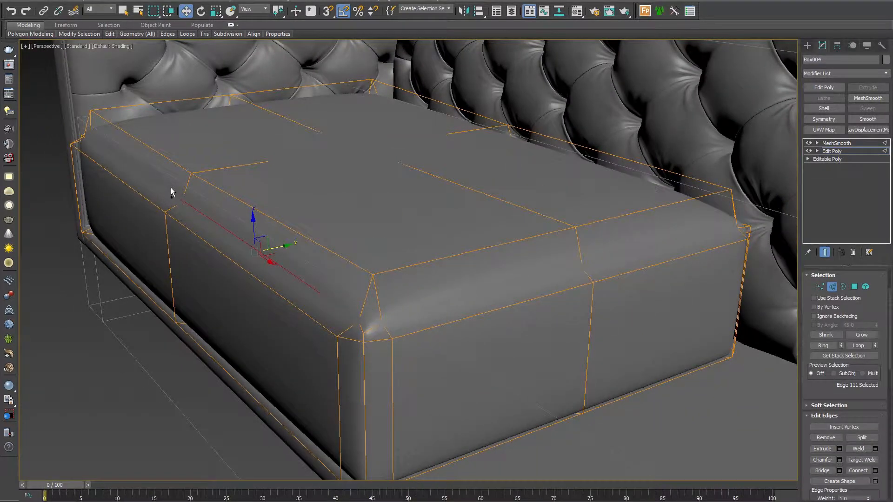
pyautogui.keyDown('alt'); pyautogui.moveTo(164, 193); pyautogui.dragTo(535, 245, button='middle'); pyautogui.keyUp('alt')
pyautogui.keyDown('ctrl'); pyautogui.click(626, 213); pyautogui.keyUp('ctrl')
pyautogui.keyDown('alt'); pyautogui.moveTo(581, 218); pyautogui.dragTo(494, 323, button='middle'); pyautogui.keyUp('alt')
pyautogui.press('1')
pyautogui.scroll(3, 494, 322)
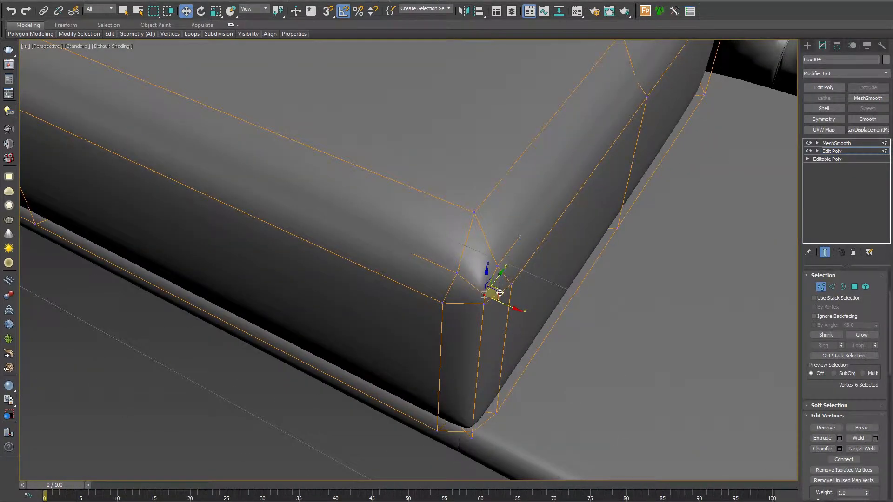
pyautogui.moveTo(498, 278)
pyautogui.keyDown('alt'); pyautogui.mouseDown(button='middle')
pyautogui.moveTo(510, 369)
pyautogui.moveTo(498, 270)
pyautogui.mouseUp(button='middle'); pyautogui.keyUp('alt')
# Adjust the cushion's bottom corner vertex and corner edges in wireframe, then leave sub-object editing and show edged faces.
pyautogui.press('F3')
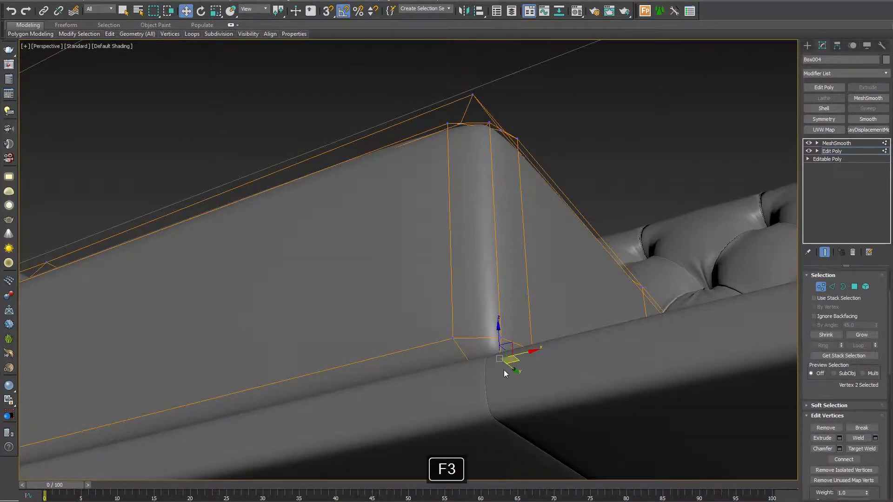
pyautogui.moveTo(504, 370)
pyautogui.keyDown('alt'); pyautogui.mouseDown(button='middle')
pyautogui.moveTo(475, 371)
pyautogui.moveTo(484, 227)
pyautogui.moveTo(467, 241)
pyautogui.mouseUp(button='middle'); pyautogui.keyUp('alt')
pyautogui.moveTo(459, 261); pyautogui.dragTo(452, 287)
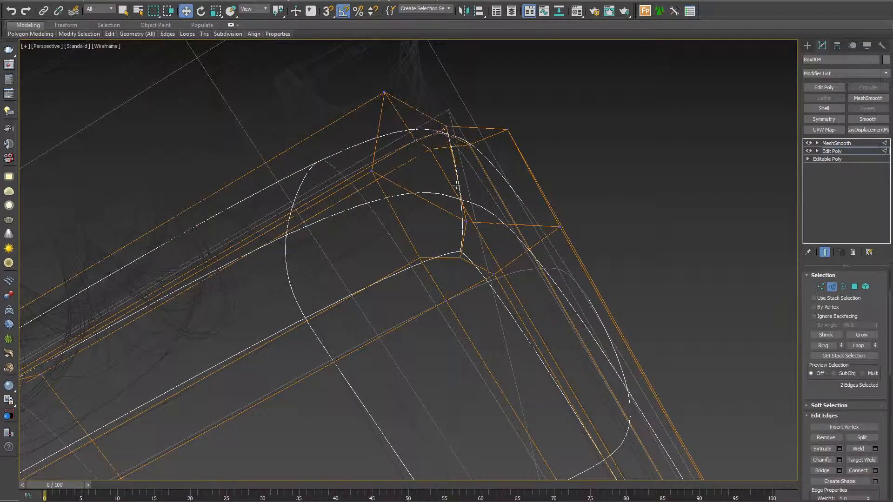
pyautogui.press('F3')
pyautogui.moveTo(457, 157)
pyautogui.keyDown('alt'); pyautogui.mouseDown(button='middle')
pyautogui.moveTo(478, 211)
pyautogui.moveTo(498, 172)
pyautogui.moveTo(486, 270)
pyautogui.moveTo(399, 289)
pyautogui.moveTo(381, 283)
pyautogui.moveTo(392, 305)
pyautogui.moveTo(421, 273)
pyautogui.moveTo(387, 272)
pyautogui.moveTo(448, 272)
pyautogui.mouseUp(button='middle'); pyautogui.keyUp('alt')
pyautogui.scroll(-4, 420, 271)
pyautogui.click(830, 152)
pyautogui.keyDown('alt'); pyautogui.moveTo(486, 305); pyautogui.dragTo(503, 308, button='middle'); pyautogui.keyUp('alt')
pyautogui.press('F4')
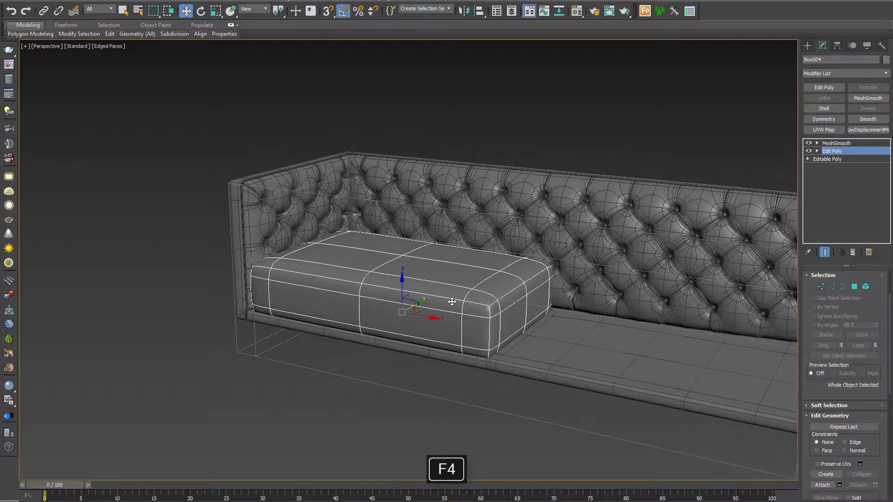
# Turn off MeshSmooth, isolate the cushion and select the full edge loop around its upper rim.
pyautogui.scroll(5, 438, 270)
pyautogui.click(808, 143)
pyautogui.moveTo(322, 326); pyautogui.dragTo(425, 371, button='middle')
pyautogui.press('2')
pyautogui.click(293, 308)
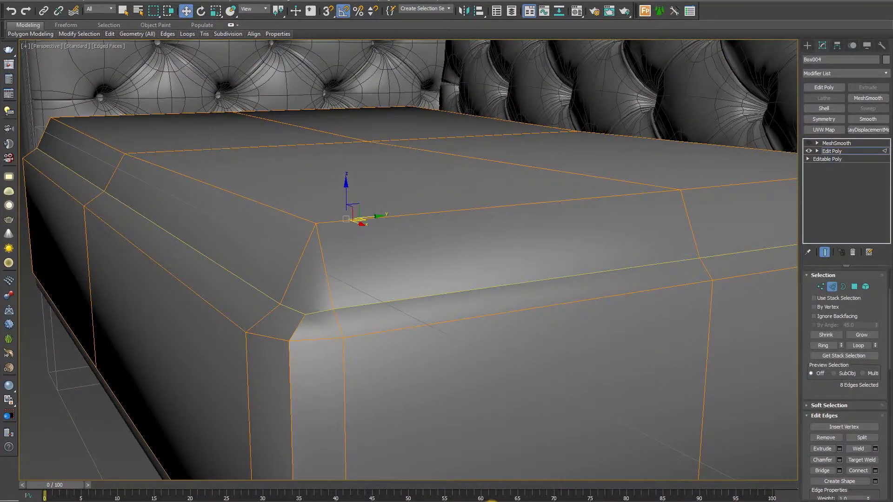
pyautogui.keyDown('alt'); pyautogui.moveTo(492, 500); pyautogui.dragTo(441, 396, button='middle'); pyautogui.keyUp('alt')
pyautogui.keyDown('ctrl'); pyautogui.doubleClick(435, 362); pyautogui.keyUp('ctrl')
pyautogui.keyDown('alt'); pyautogui.moveTo(145, 474); pyautogui.dragTo(288, 425, button='middle'); pyautogui.keyUp('alt')
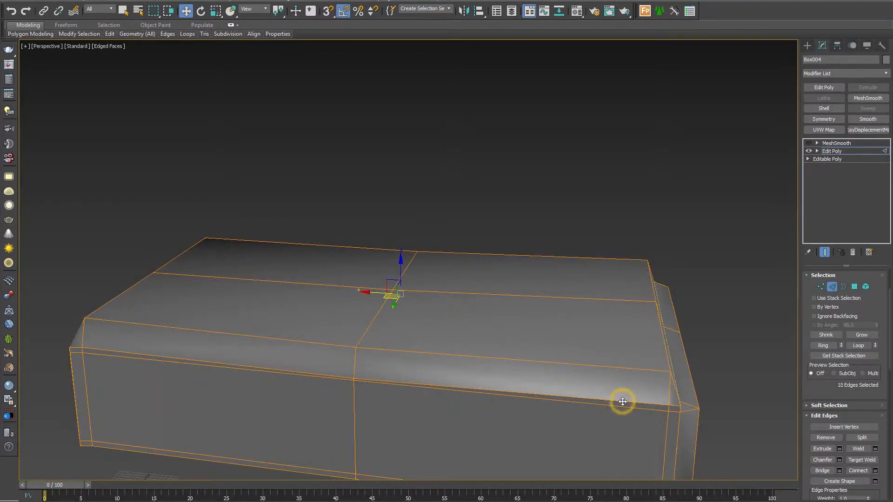
pyautogui.keyDown('alt'); pyautogui.moveTo(623, 402); pyautogui.dragTo(478, 444, button='middle'); pyautogui.keyUp('alt')
pyautogui.keyDown('alt'); pyautogui.moveTo(336, 408); pyautogui.dragTo(356, 405, button='middle'); pyautogui.keyUp('alt')
pyautogui.press('4')
pyautogui.click(321, 391)
pyautogui.keyDown('ctrl'); pyautogui.click(260, 376); pyautogui.keyUp('ctrl')
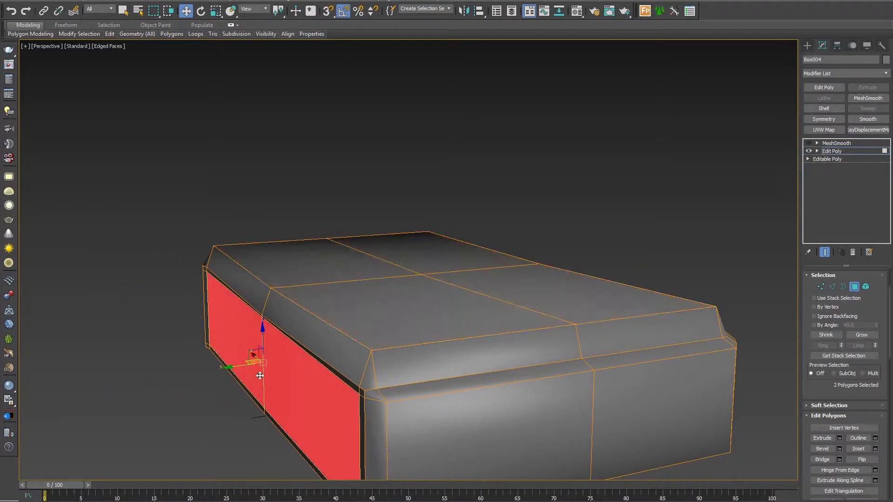
pyautogui.press('2')
# Chamfer the cushion's upper rim edge loop narrowly into two parallel loops with one segment.
pyautogui.keyDown('alt'); pyautogui.moveTo(433, 392); pyautogui.dragTo(395, 394, button='middle'); pyautogui.keyUp('alt')
pyautogui.scroll(1, 462, 358)
pyautogui.moveTo(496, 385); pyautogui.dragTo(447, 374, button='middle')
pyautogui.moveTo(825, 389); pyautogui.dragTo(831, 335)
pyautogui.keyDown('alt'); pyautogui.moveTo(621, 357); pyautogui.dragTo(598, 335, button='middle'); pyautogui.keyUp('alt')
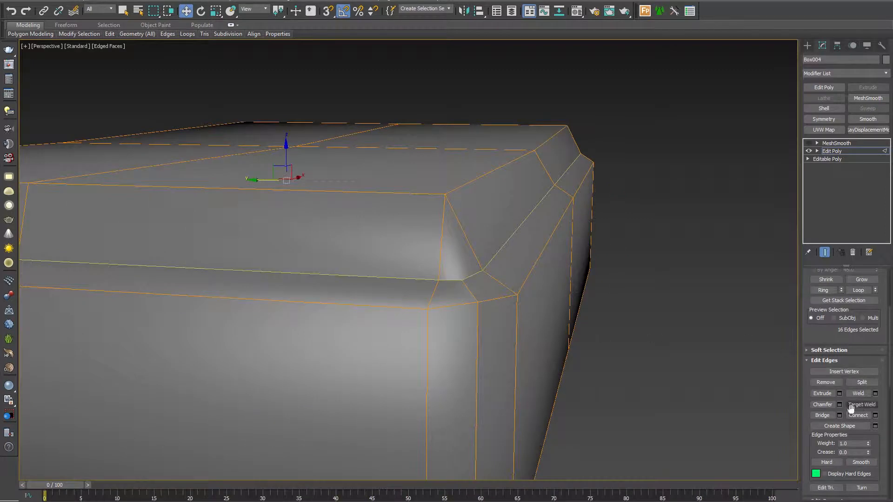
pyautogui.click(839, 404)
pyautogui.moveTo(415, 281)
pyautogui.mouseDown()
pyautogui.moveTo(418, 293)
pyautogui.moveTo(416, 268)
pyautogui.mouseUp()
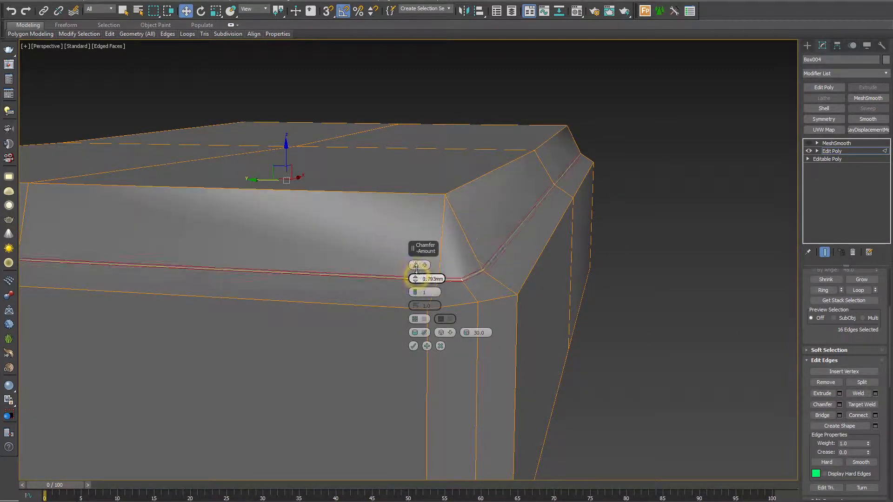
pyautogui.keyDown('alt'); pyautogui.moveTo(458, 321); pyautogui.dragTo(499, 287, button='middle'); pyautogui.keyUp('alt')
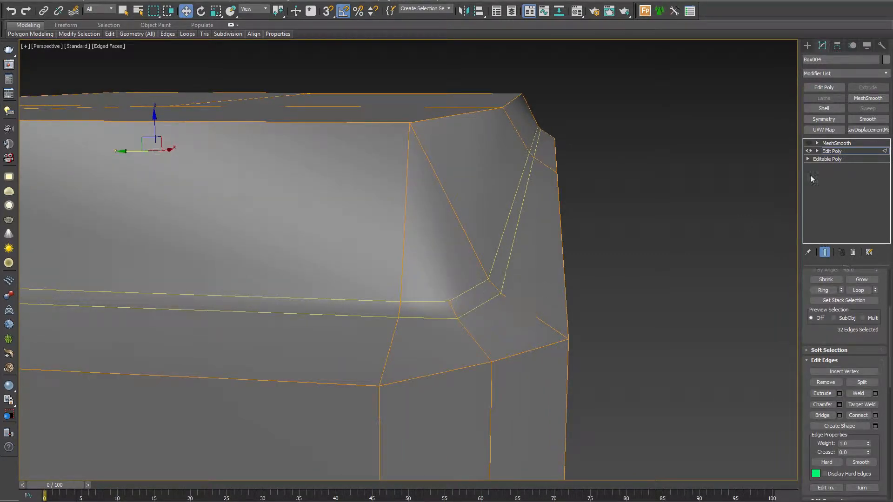
# Examine the chamfered rim's corner with MeshSmooth turned on, then with it off and edged faces shown.
pyautogui.click(832, 151)
pyautogui.click(809, 144)
pyautogui.press('F4')
pyautogui.scroll(-3, 540, 271)
pyautogui.keyDown('alt'); pyautogui.moveTo(540, 271); pyautogui.dragTo(488, 353, button='middle'); pyautogui.keyUp('alt')
pyautogui.scroll(4, 482, 304)
pyautogui.click(809, 143)
pyautogui.scroll(-3, 658, 216)
pyautogui.press('F4')
pyautogui.scroll(2, 506, 241)
pyautogui.keyDown('alt'); pyautogui.moveTo(506, 240); pyautogui.dragTo(534, 295, button='middle'); pyautogui.keyUp('alt')
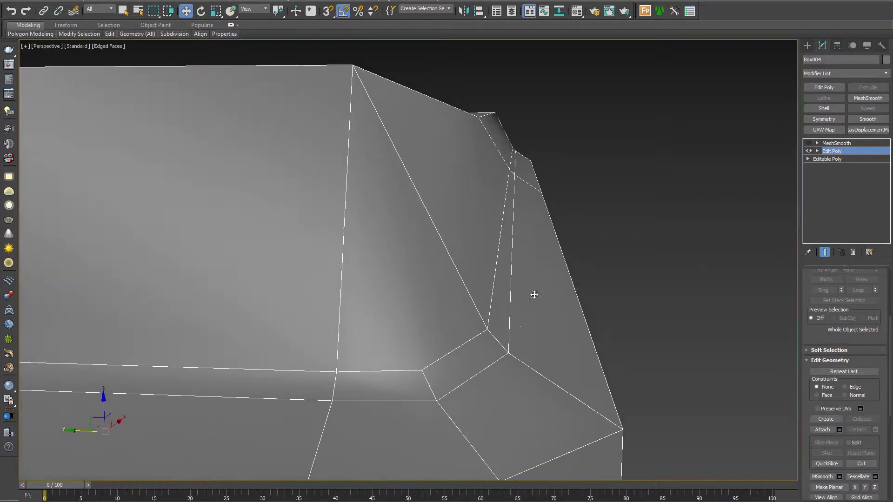
pyautogui.moveTo(512, 337); pyautogui.dragTo(480, 337, button='middle')
pyautogui.scroll(-4, 484, 316)
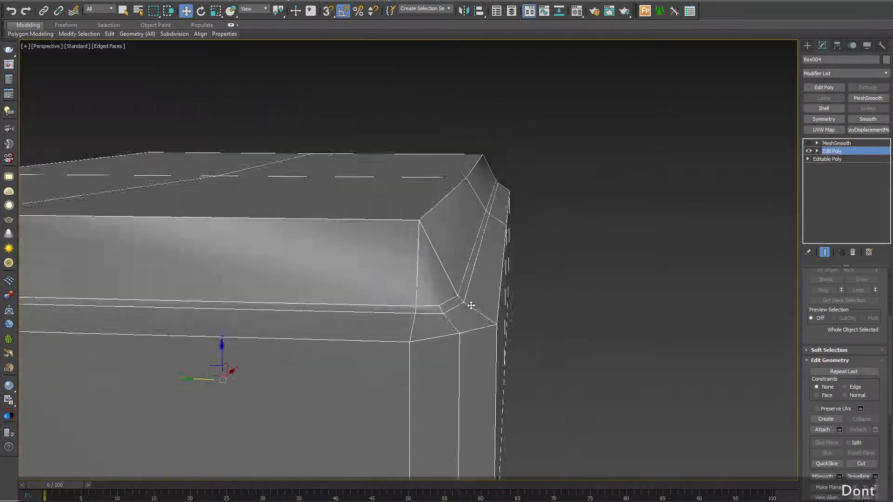
pyautogui.keyDown('alt'); pyautogui.moveTo(470, 305); pyautogui.dragTo(476, 329, button='middle'); pyautogui.keyUp('alt')
# In the front view, pull the chamfered rim vertices at the cushion's ends outward.
pyautogui.press('f')
pyautogui.scroll(6, 252, 280)
pyautogui.press('1')
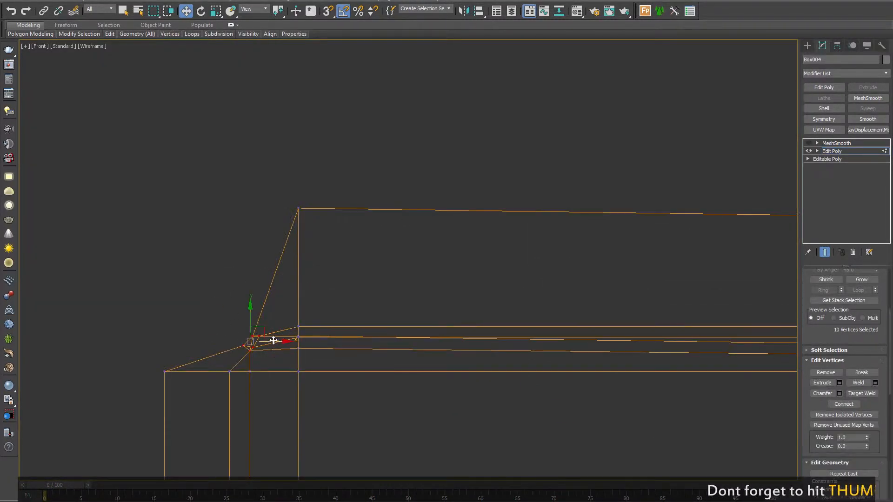
pyautogui.moveTo(274, 341); pyautogui.dragTo(237, 333)
pyautogui.moveTo(515, 332); pyautogui.dragTo(273, 325, button='middle')
pyautogui.scroll(-7, 273, 325)
pyautogui.moveTo(744, 304); pyautogui.dragTo(576, 297, button='middle')
pyautogui.scroll(-5, 576, 296)
# In the left view, pull the chamfered rim vertices along the cushion's front and back outward.
pyautogui.press('l')
pyautogui.scroll(6, 373, 326)
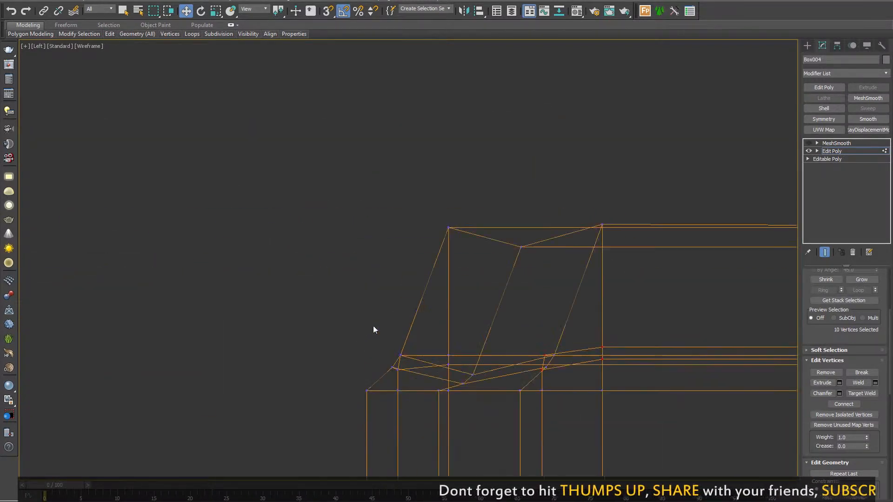
pyautogui.moveTo(374, 328); pyautogui.dragTo(403, 370)
pyautogui.scroll(-7, 310, 345)
pyautogui.moveTo(530, 366); pyautogui.dragTo(154, 334, button='middle')
pyautogui.scroll(7, 467, 338)
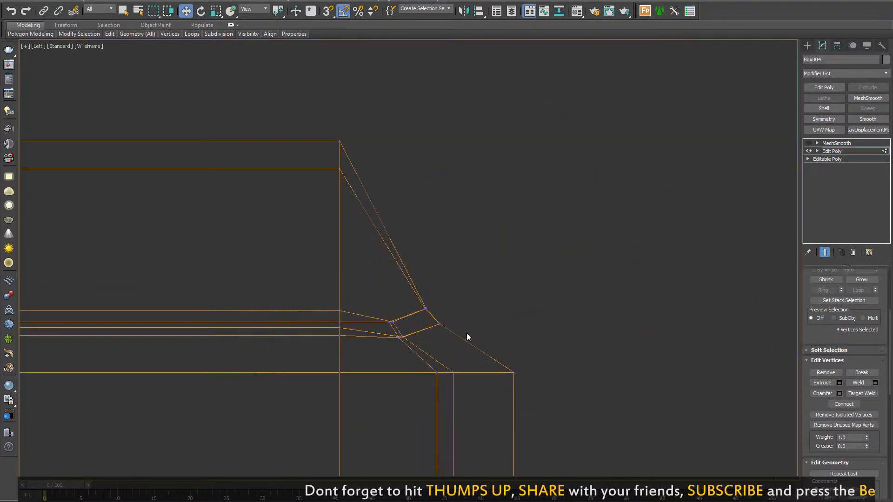
pyautogui.press('p')
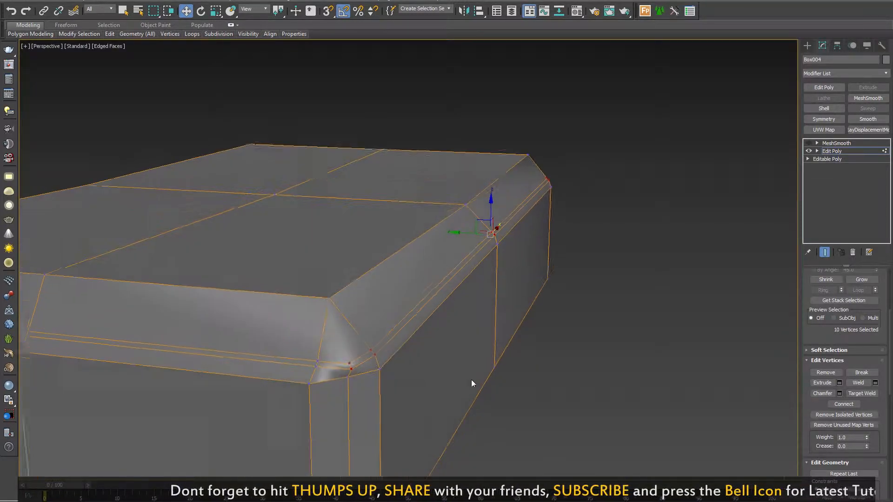
# Move the paired corner vertices horizontally to line up the rim with the cushion's corners.
pyautogui.keyDown('alt'); pyautogui.moveTo(358, 393); pyautogui.dragTo(384, 372, button='middle'); pyautogui.keyUp('alt')
pyautogui.moveTo(376, 178); pyautogui.dragTo(403, 279, button='middle')
pyautogui.scroll(4, 402, 279)
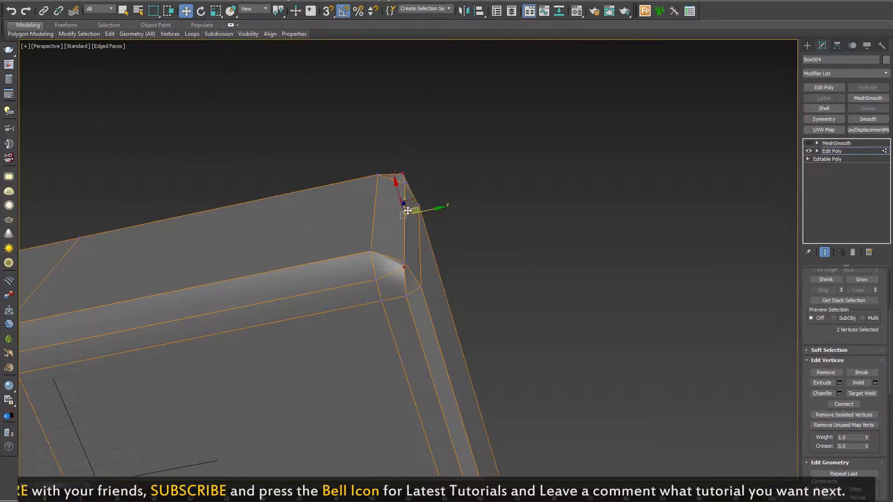
pyautogui.scroll(-3, 409, 212)
pyautogui.keyDown('alt'); pyautogui.moveTo(328, 275); pyautogui.dragTo(430, 396, button='middle'); pyautogui.keyUp('alt')
pyautogui.scroll(4, 400, 345)
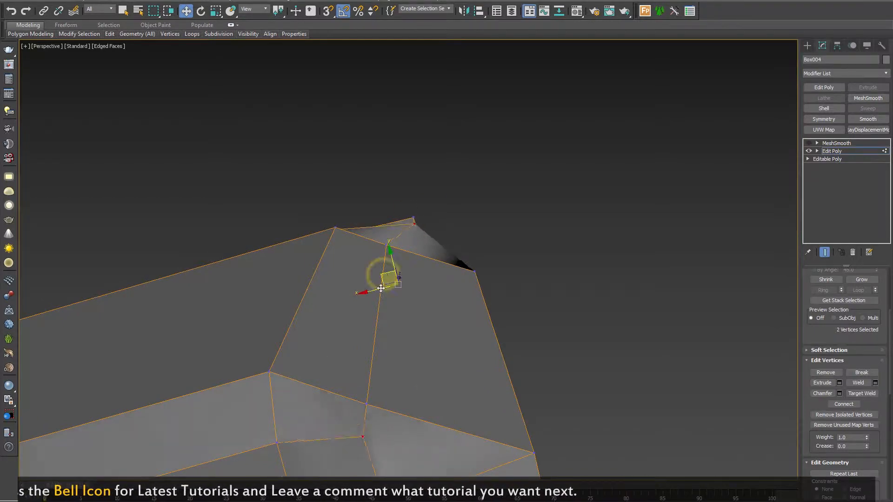
pyautogui.scroll(-4, 462, 271)
pyautogui.keyDown('alt'); pyautogui.moveTo(462, 274); pyautogui.dragTo(462, 392, button='middle'); pyautogui.keyUp('alt')
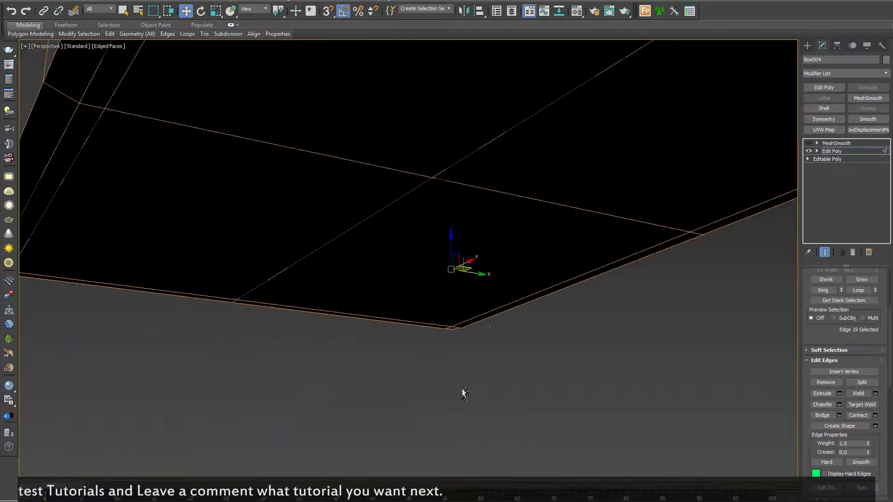
# Leave sub-object editing, turn MeshSmooth on, end the cushion's isolation and hide edged faces.
pyautogui.scroll(-4, 463, 392)
pyautogui.click(852, 153)
pyautogui.keyDown('alt'); pyautogui.moveTo(410, 242); pyautogui.dragTo(378, 313, button='middle'); pyautogui.keyUp('alt')
pyautogui.click(809, 143)
pyautogui.keyDown('alt'); pyautogui.moveTo(356, 251); pyautogui.dragTo(412, 297, button='middle'); pyautogui.keyUp('alt')
pyautogui.click(489, 500)
pyautogui.moveTo(498, 344)
pyautogui.mouseDown(button='middle')
pyautogui.moveTo(529, 381)
pyautogui.moveTo(542, 372)
pyautogui.moveTo(522, 378)
pyautogui.mouseUp(button='middle')
pyautogui.scroll(-4, 511, 368)
pyautogui.press('F4')
pyautogui.scroll(-4, 502, 369)
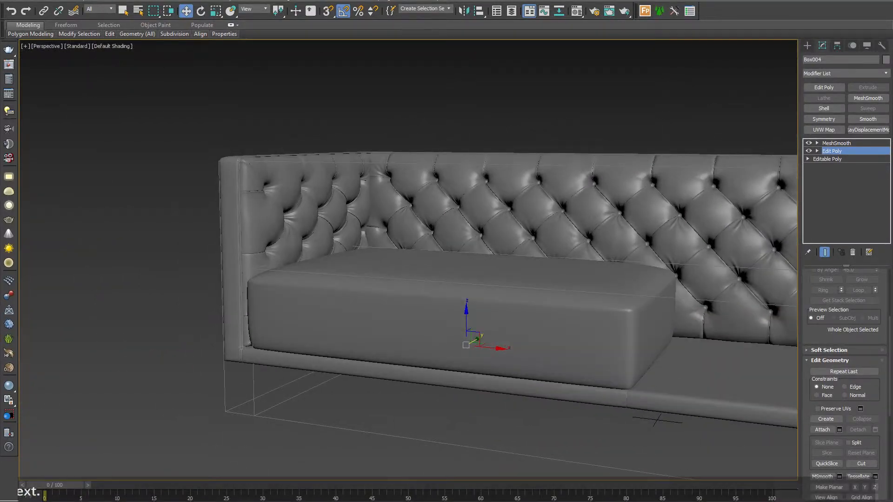
# Isolate the cushion again with MeshSmooth off and edged faces shown.
pyautogui.hotkey('alt', 'q')
pyautogui.click(809, 142)
pyautogui.press('F4')
pyautogui.scroll(6, 452, 313)
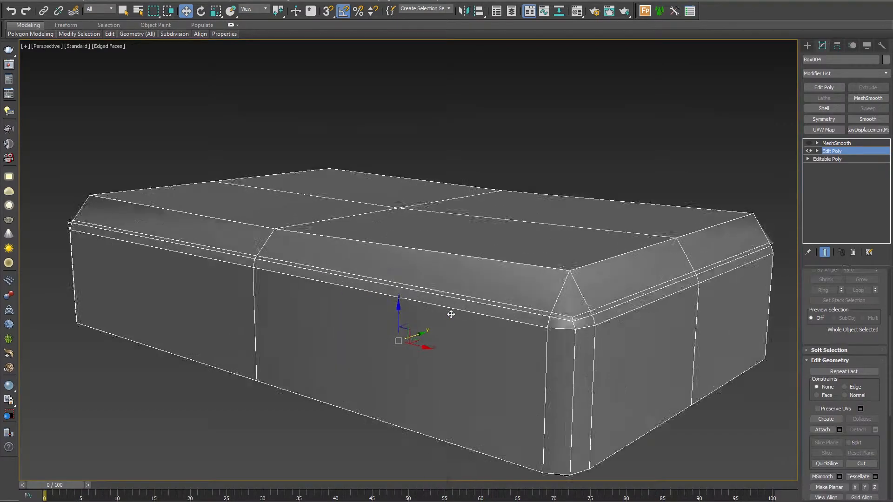
pyautogui.keyDown('alt'); pyautogui.moveTo(348, 343); pyautogui.dragTo(363, 373, button='middle'); pyautogui.keyUp('alt')
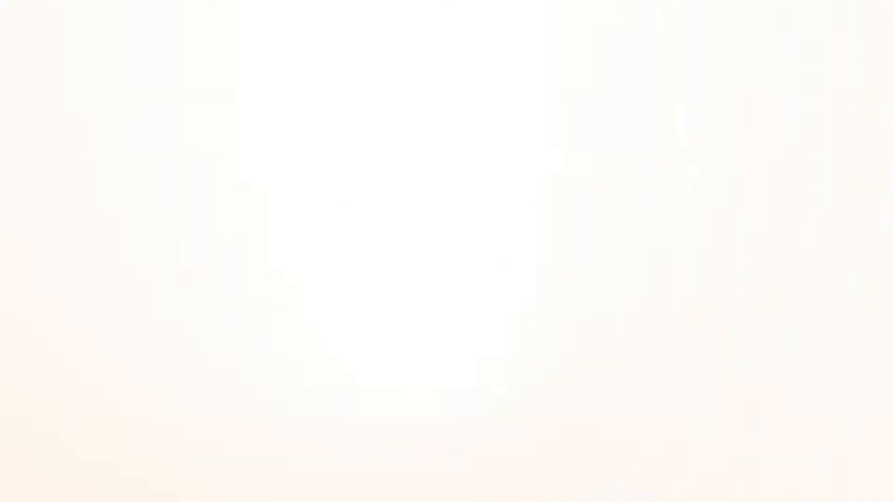